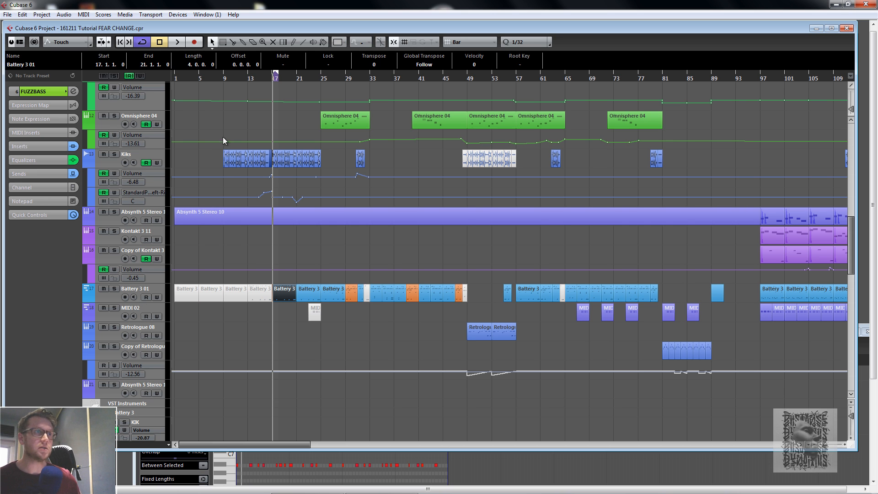
- Set the cycle locators in the ruler to span bars 1 to 81
drag(275, 75, 340, 76)
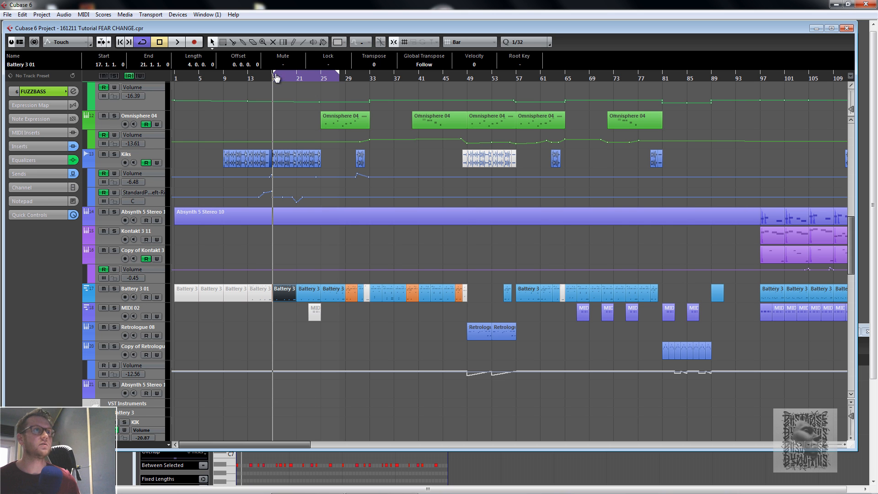
drag(275, 76, 176, 76)
drag(340, 75, 397, 75)
mouse_move(176, 76)
mouse_down()
mouse_move(251, 75)
mouse_move(176, 76)
mouse_up()
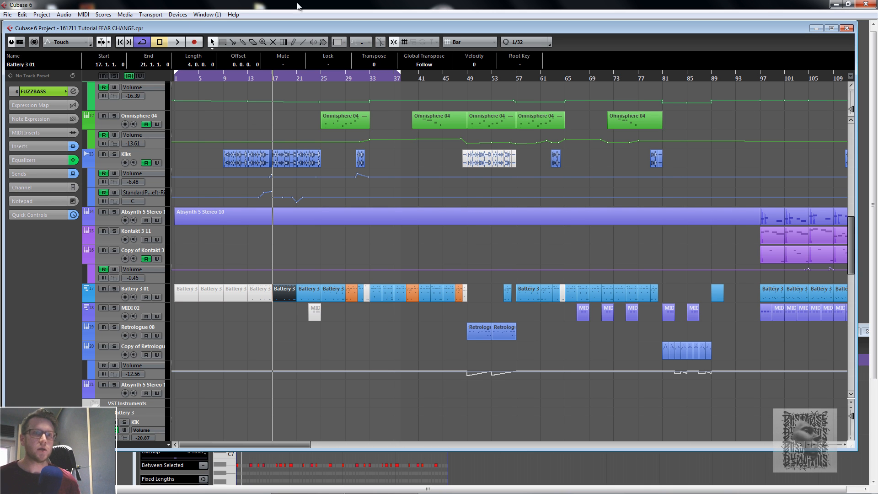
drag(399, 79, 662, 83)
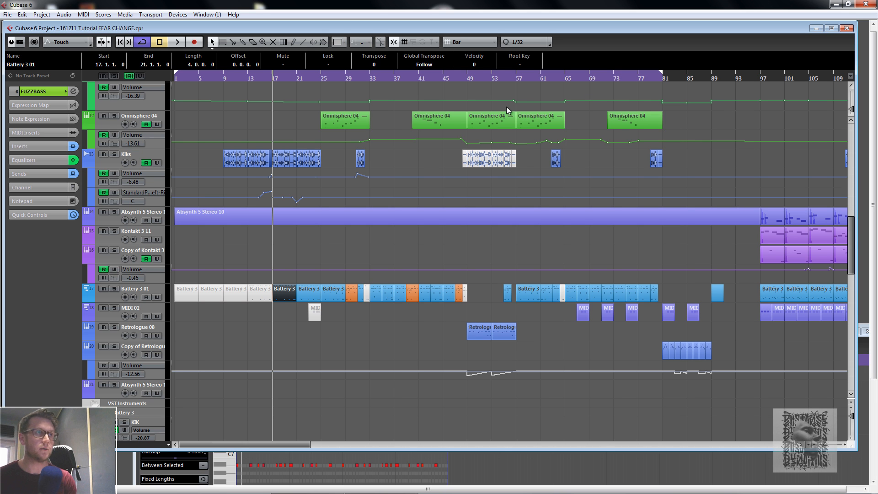
- Start playback from the project start and move the cycle's left locator to bar 9
click(120, 42)
click(177, 41)
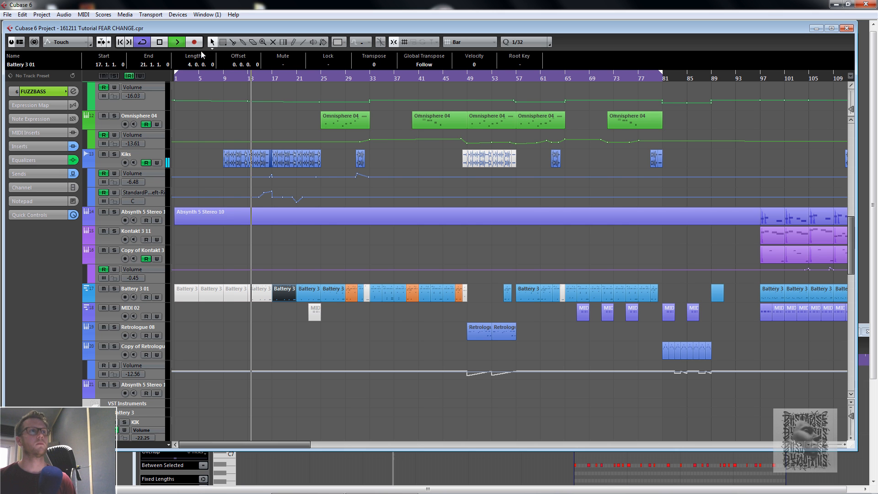
drag(176, 74, 224, 79)
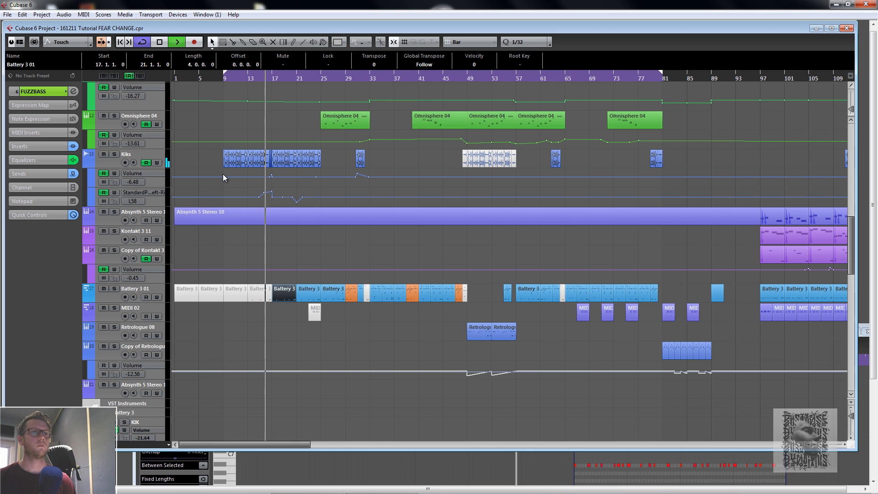
- Scroll through the arrangement's tracks to review their parts
scroll(393, 275, up, 5)
scroll(393, 273, up, 5)
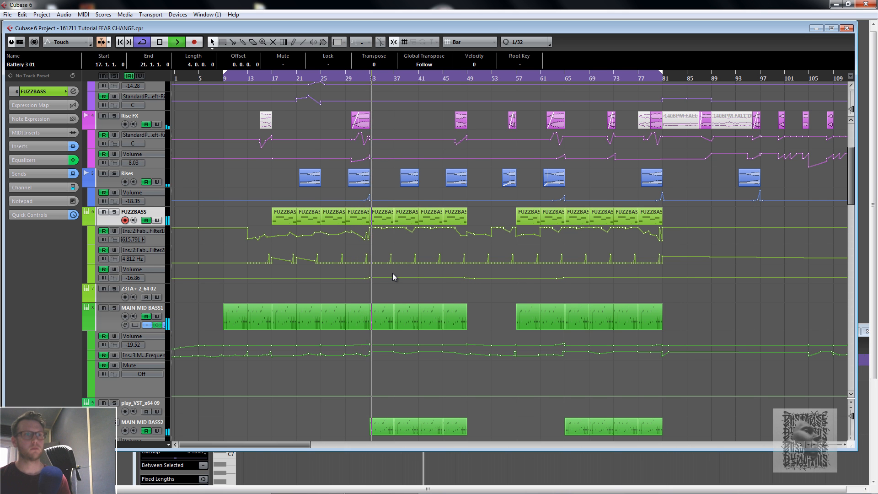
scroll(439, 206, up, 3)
scroll(446, 195, up, 3)
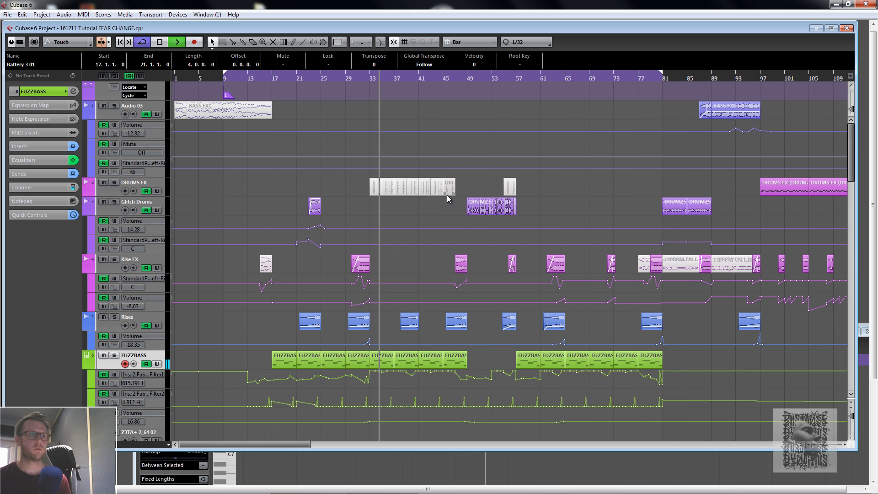
scroll(447, 194, down, 6)
scroll(447, 195, down, 6)
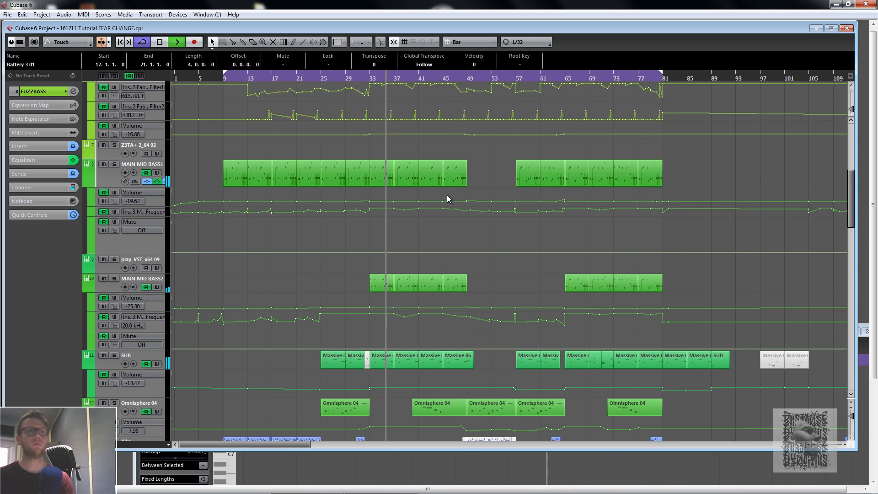
- Open the mixer, browse across its channels, and close it again
key(F3)
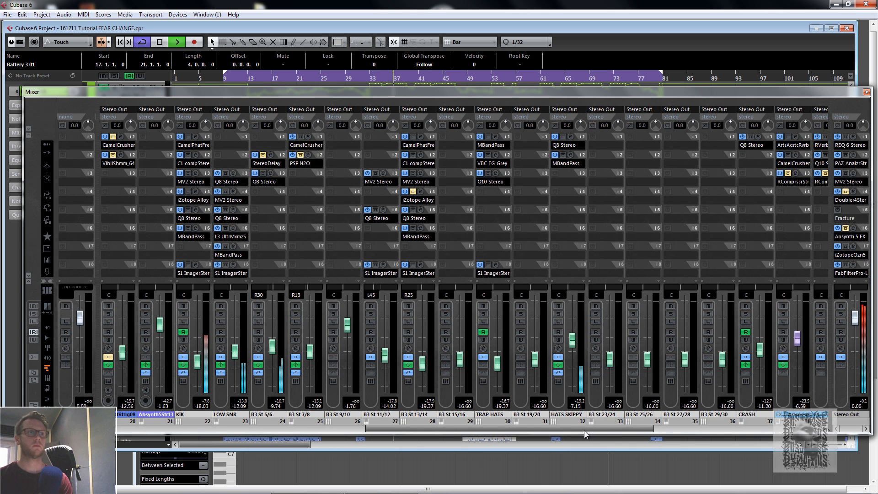
scroll(556, 433, left, 2)
drag(556, 433, 701, 429)
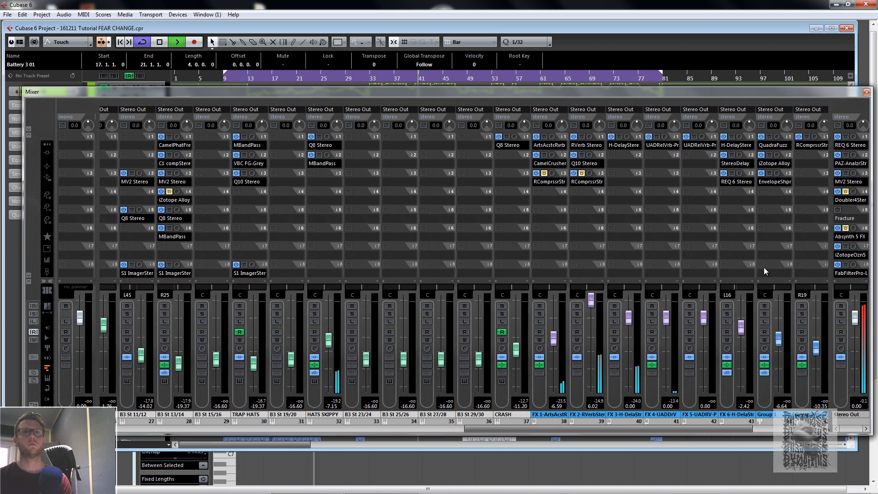
click(867, 92)
- Restart playback from bar 9 and scroll through the tracks while listening
key(space)
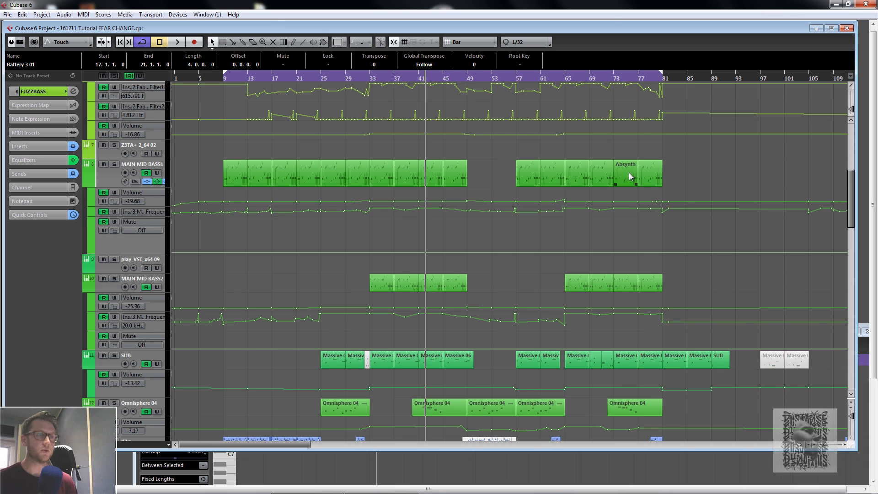
click(224, 80)
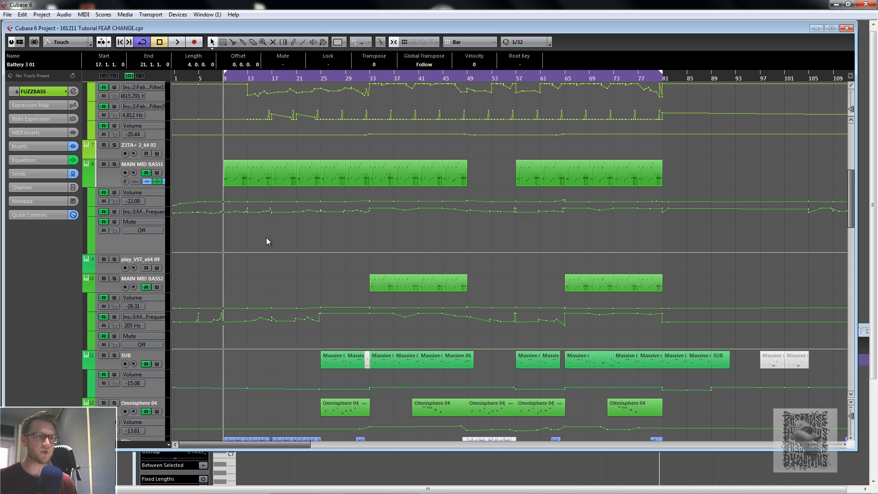
scroll(269, 248, down, 6)
scroll(270, 247, down, 4)
scroll(269, 249, up, 8)
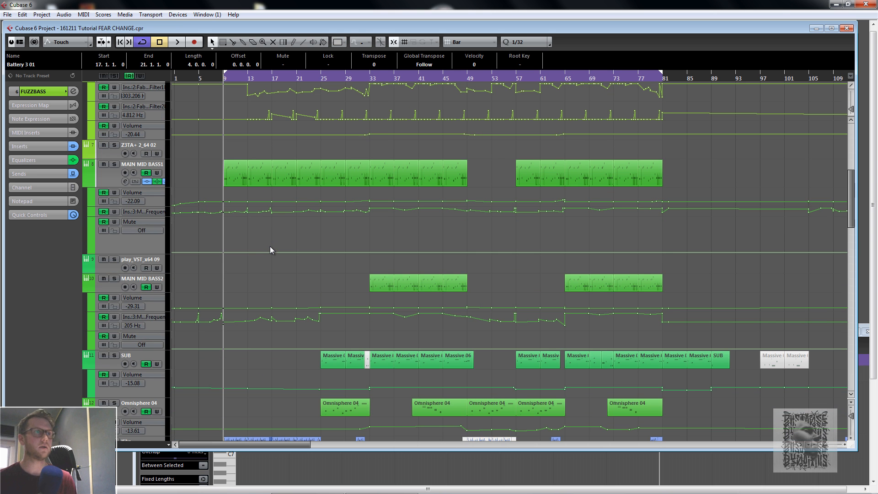
scroll(269, 248, up, 5)
scroll(254, 311, down, 8)
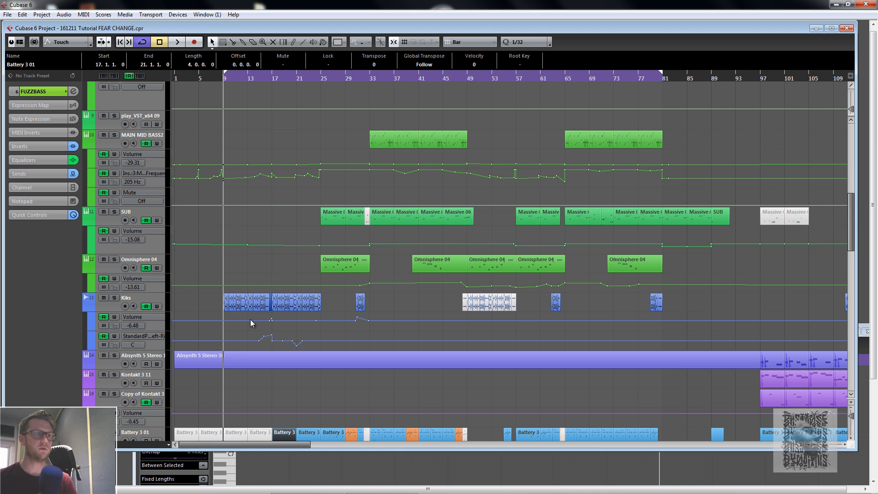
scroll(248, 346, down, 3)
scroll(248, 346, up, 3)
scroll(248, 346, up, 5)
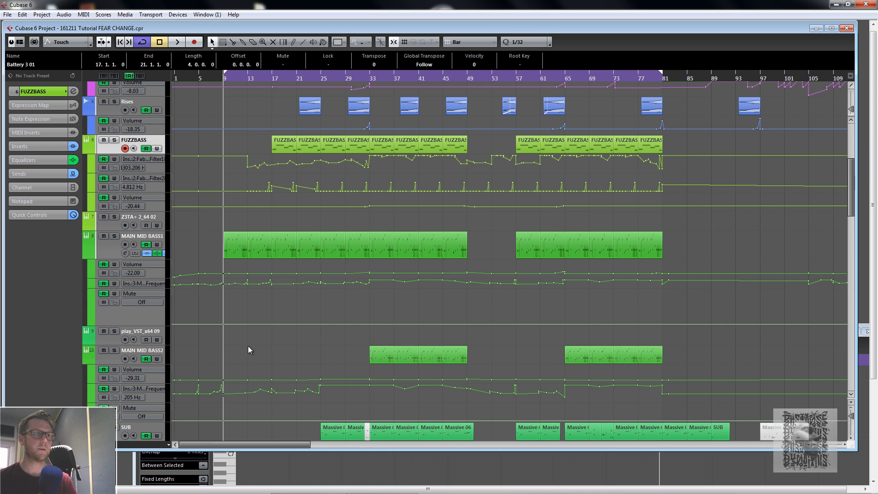
scroll(248, 350, up, 5)
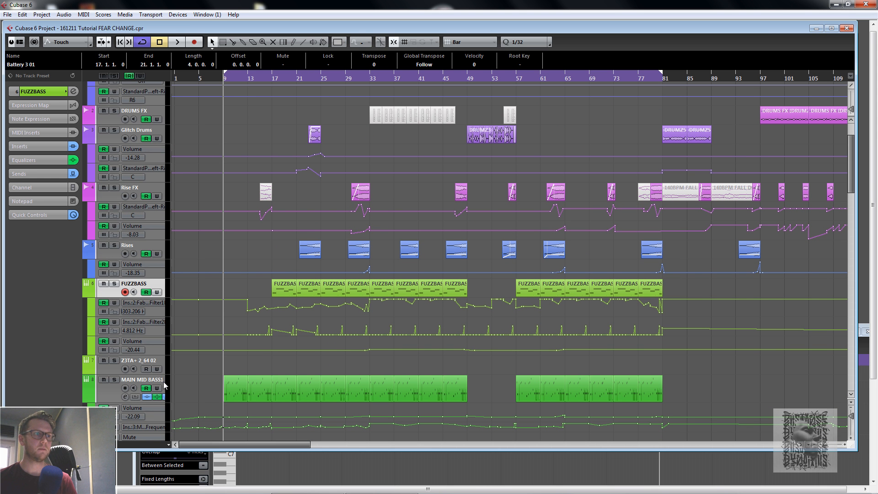
- Solo the MAIN MID BASS1 track, start playback, and select that track
click(114, 380)
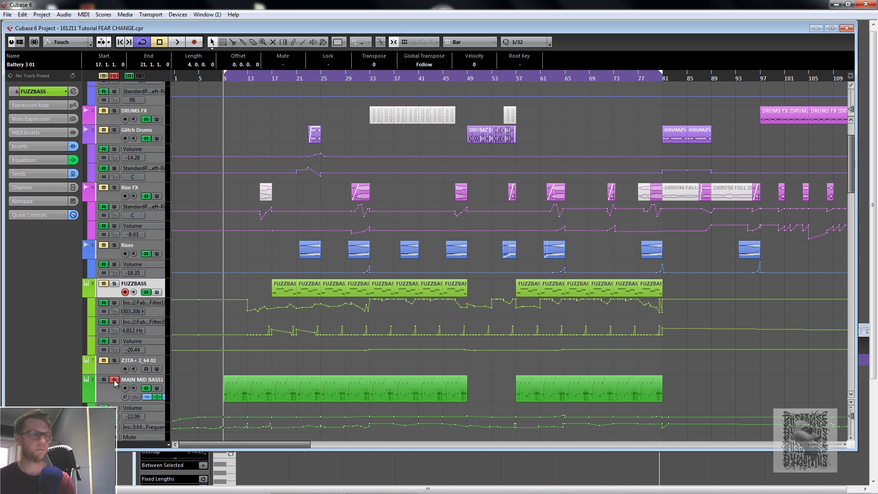
key(space)
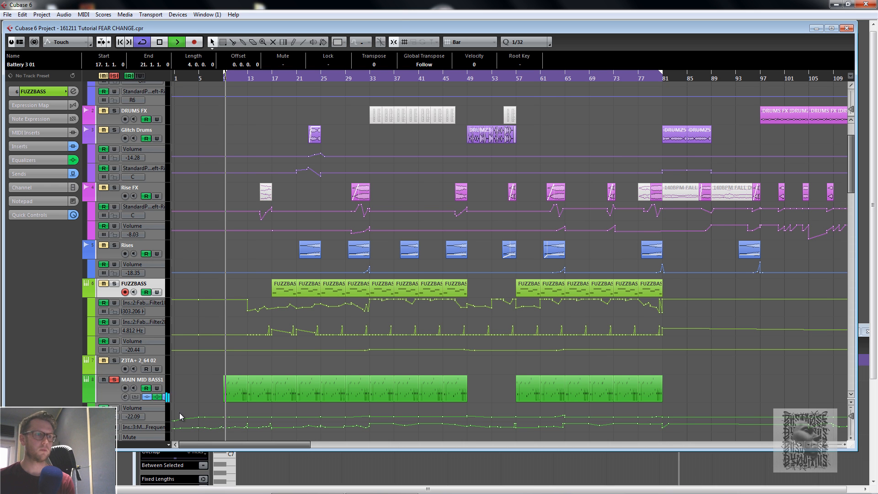
scroll(252, 263, down, 5)
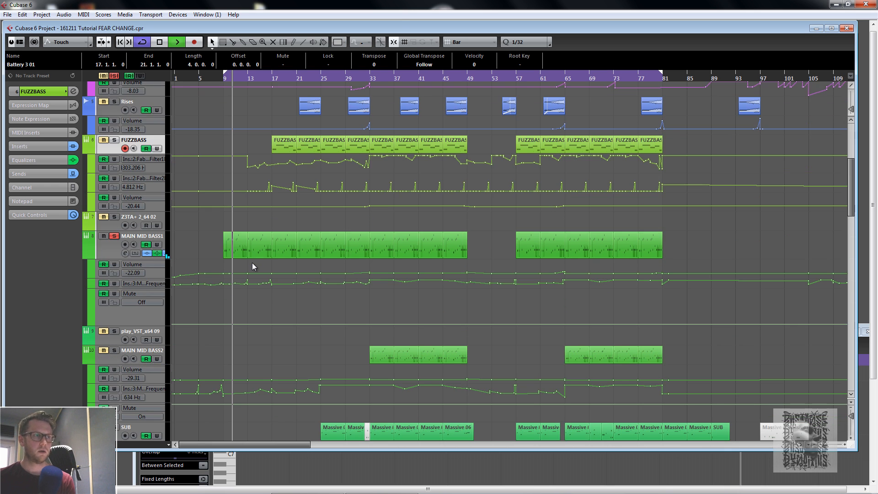
click(110, 253)
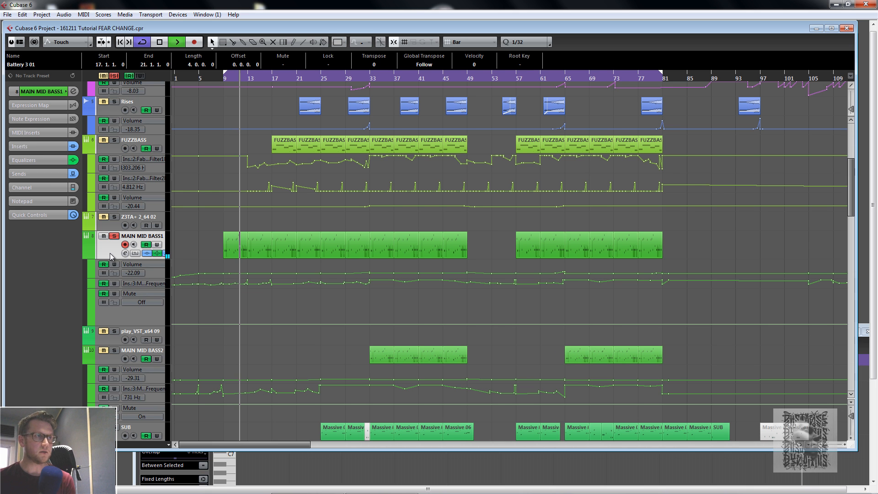
- Open the MAIN MID BASS1 channel settings and its Absynth 5 instrument editor
click(74, 91)
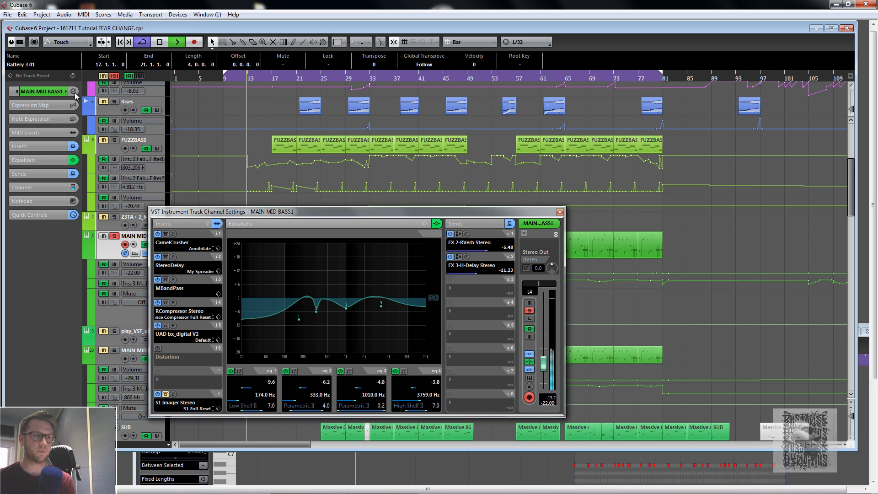
click(528, 378)
key(space)
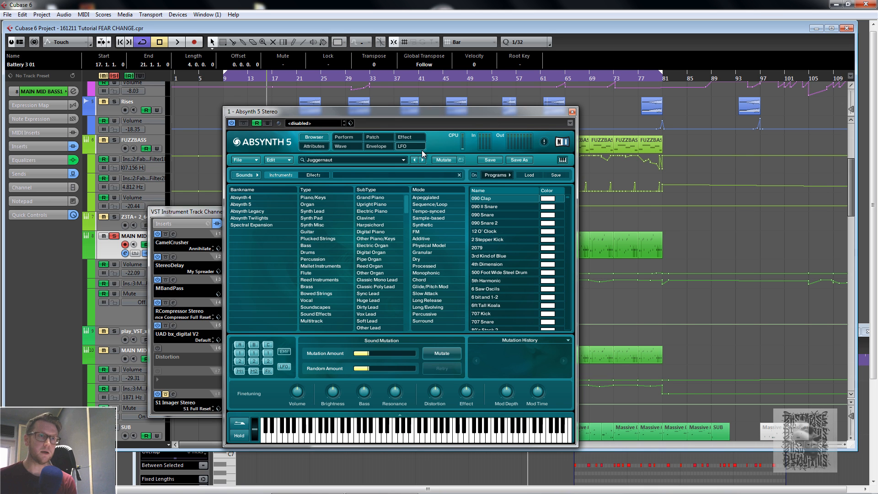
- Examine the Absynth patch and effect pages, then close the instrument window
click(380, 138)
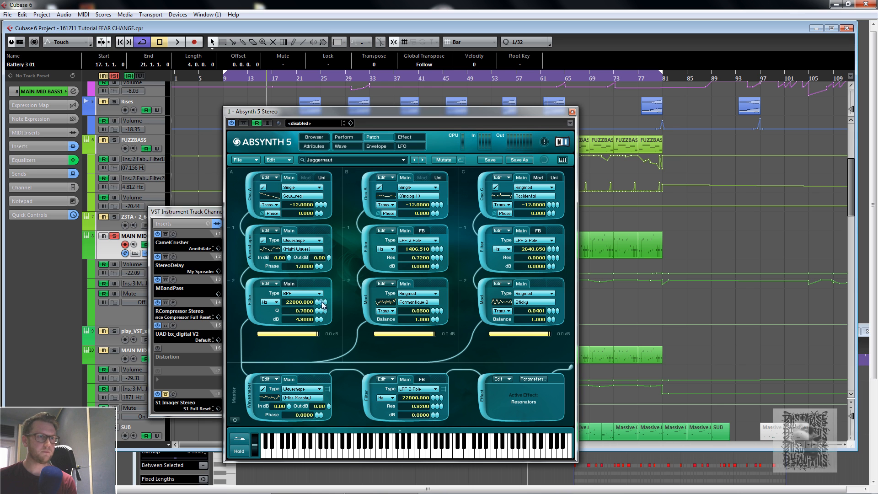
click(411, 136)
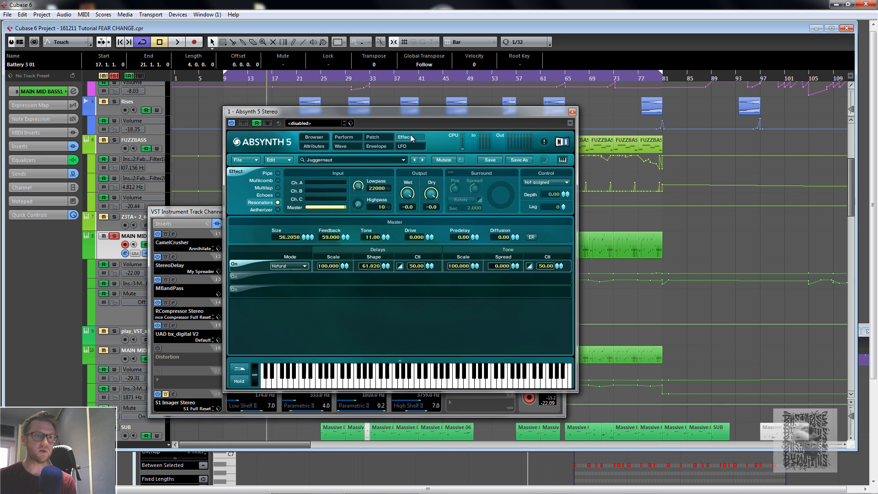
click(379, 139)
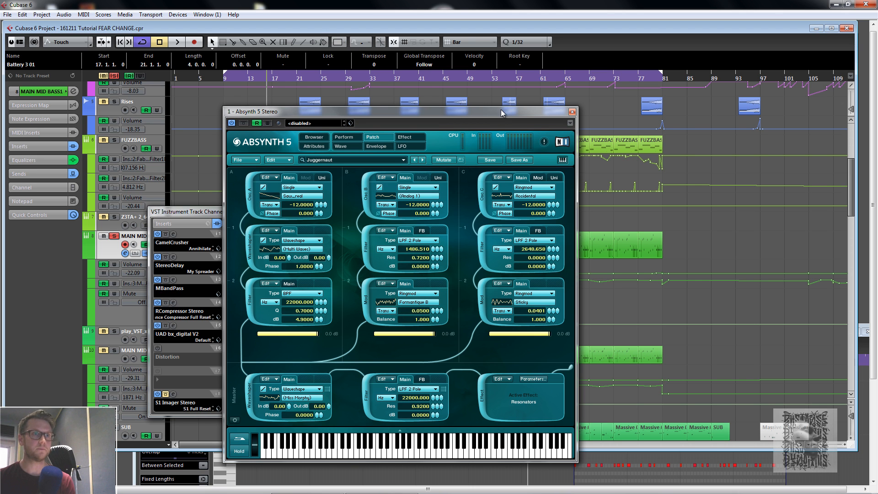
key(space)
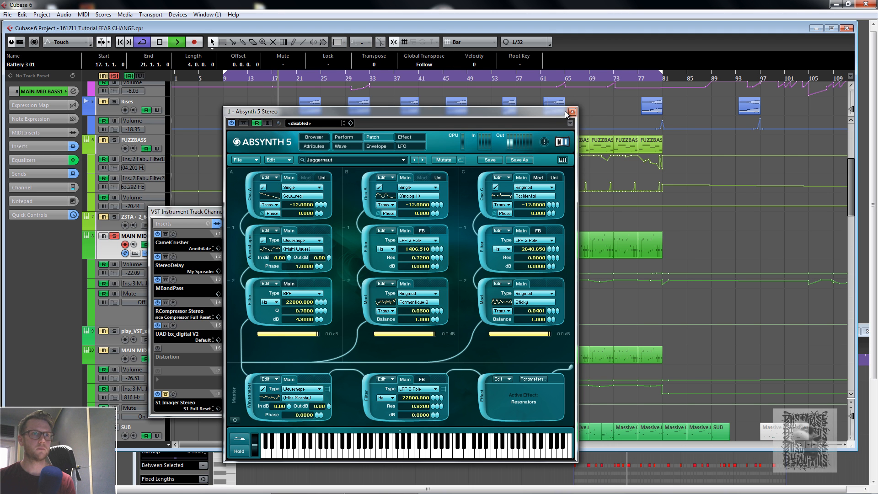
click(571, 113)
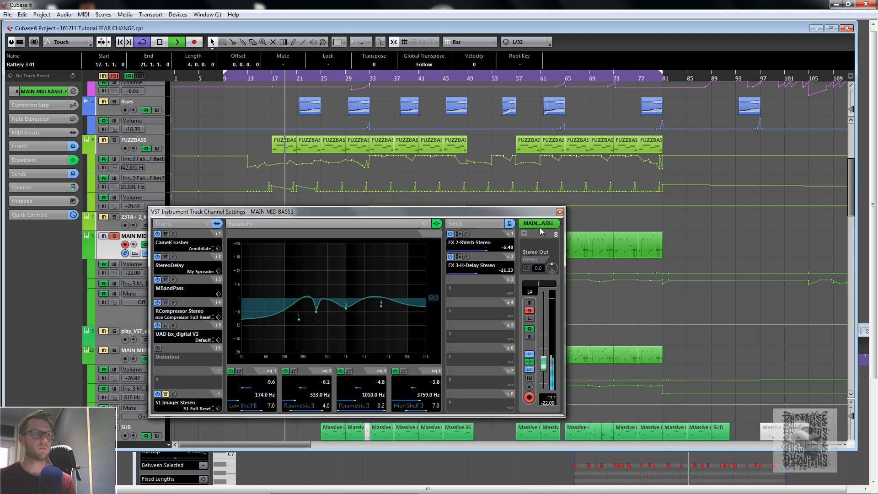
- Open the MBandPass insert's editor on MAIN MID BASS1, reposition it, and close it
click(173, 280)
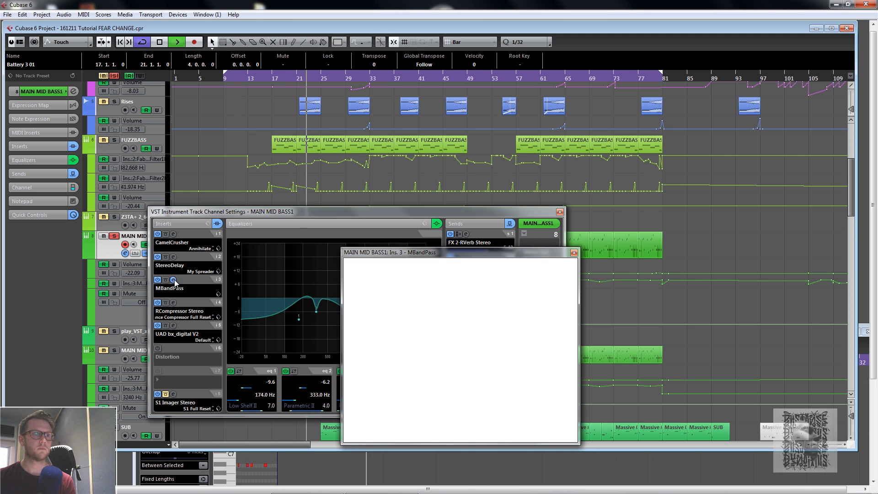
drag(545, 253, 536, 214)
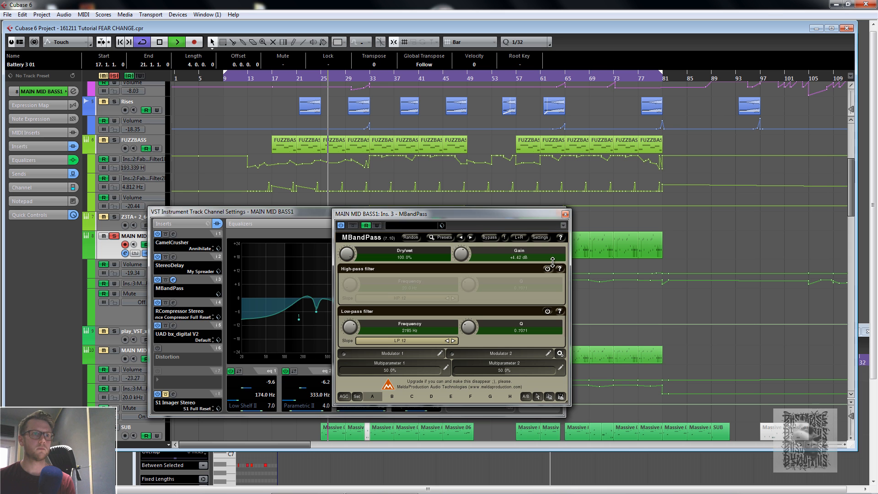
click(564, 215)
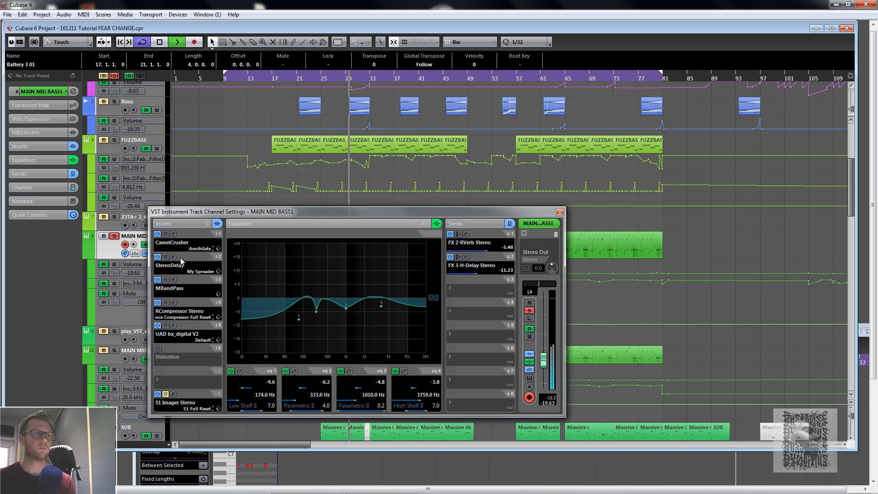
- Reposition the channel settings window, reopen the MBandPass editor during playback, then close it
key(space)
drag(377, 216, 370, 309)
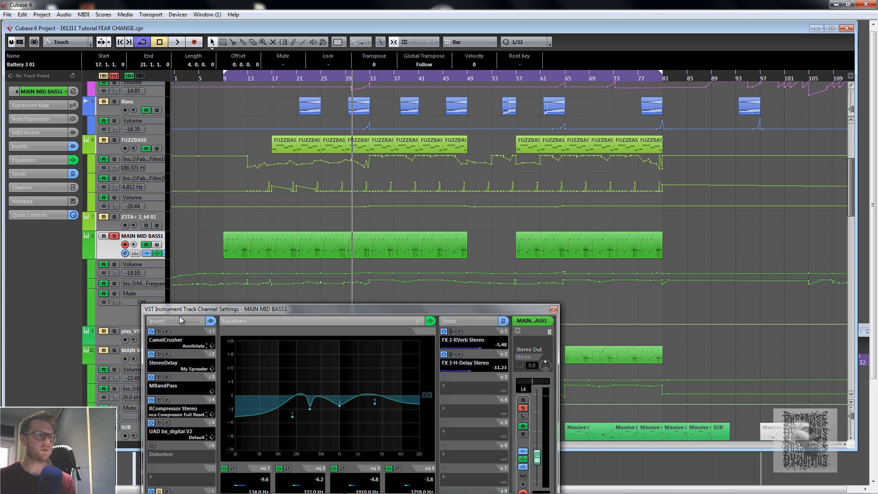
drag(216, 310, 224, 260)
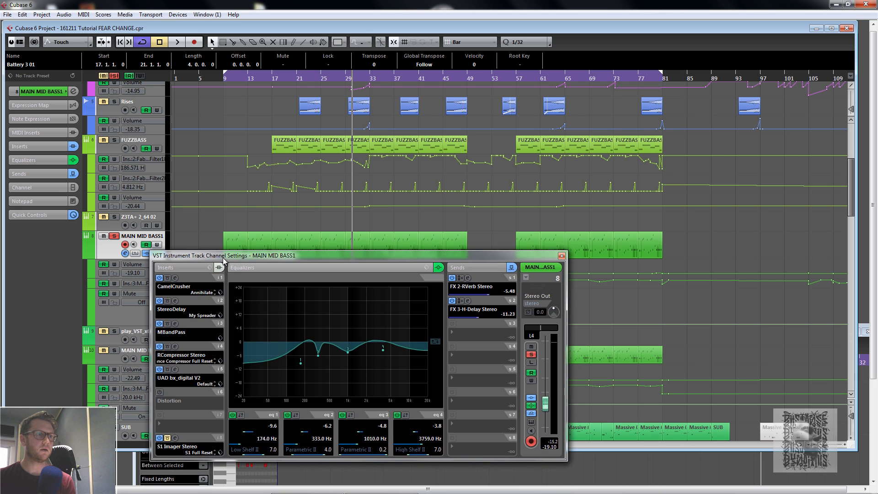
click(175, 324)
key(space)
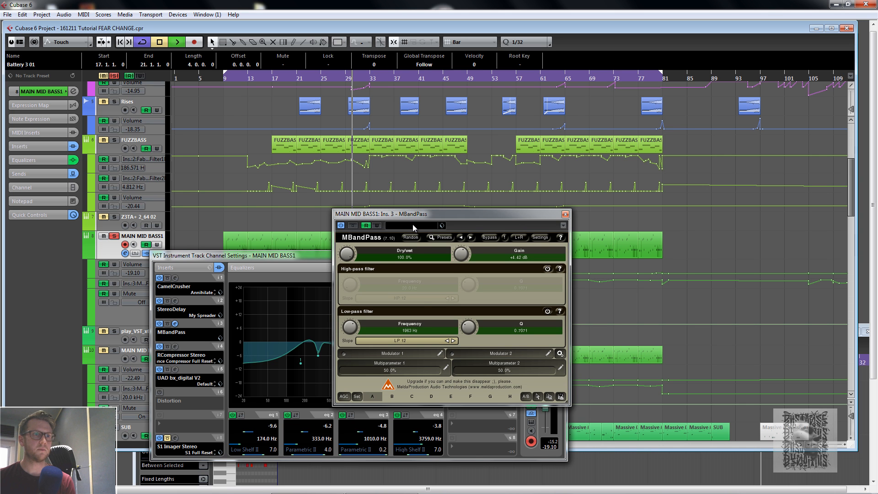
key(space)
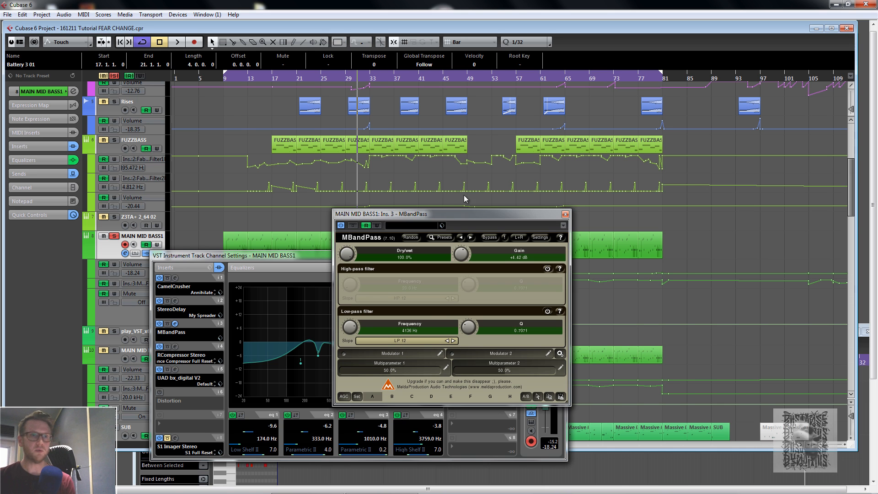
click(565, 214)
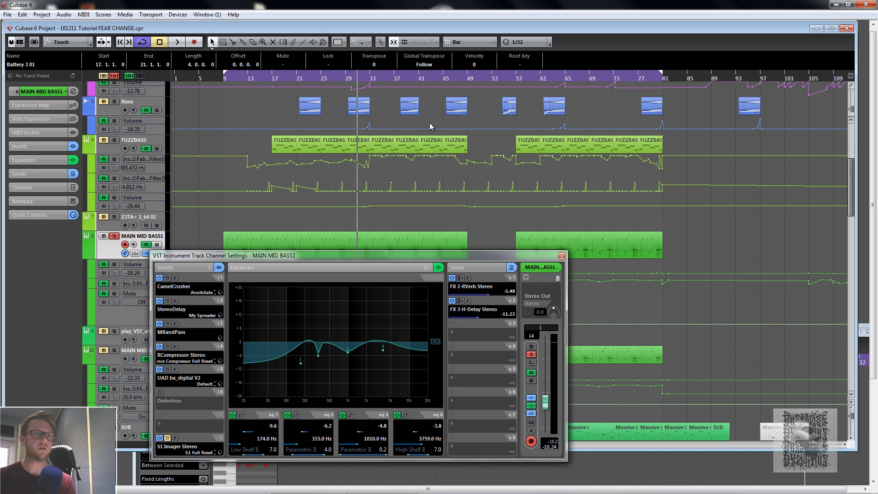
- Play the arrangement from bar 33, stop it, and close the MAIN MID BASS1 channel settings window
click(369, 81)
key(space)
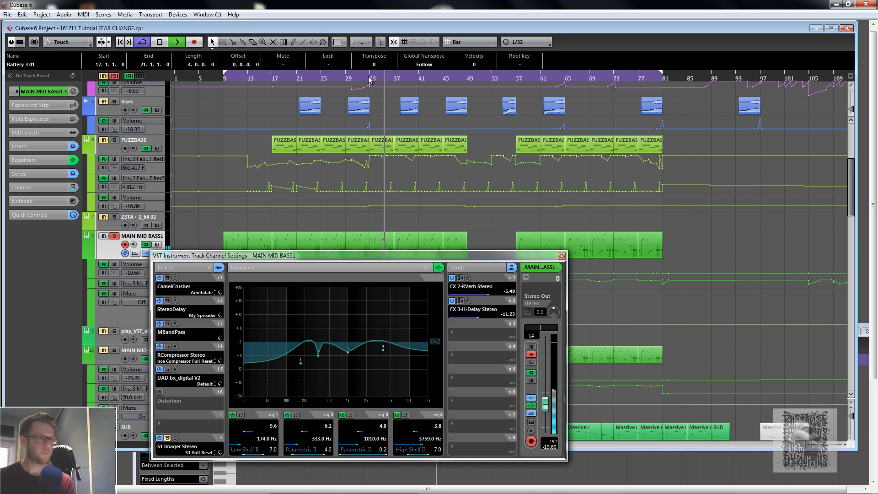
key(space)
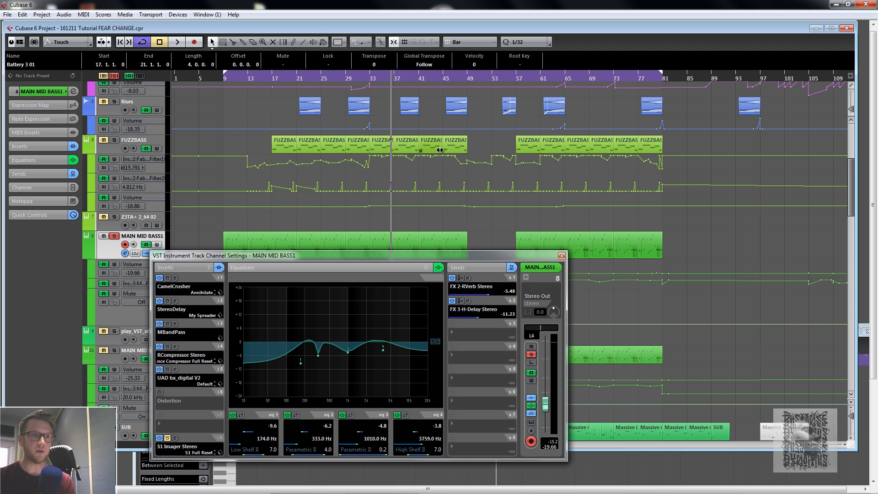
click(561, 257)
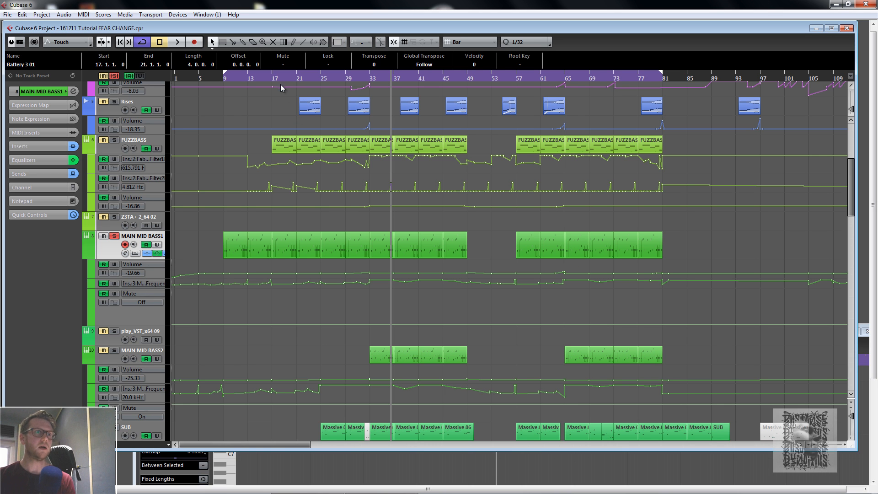
- Solo MAIN MID BASS2 alongside MAIN MID BASS1 and mute MAIN MID BASS1 to audition the second bass
scroll(268, 224, down, 3)
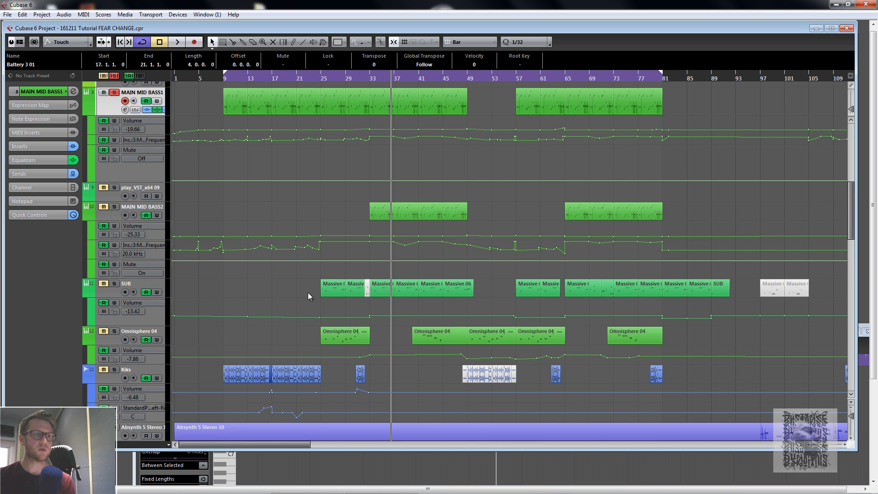
scroll(326, 298, up, 2)
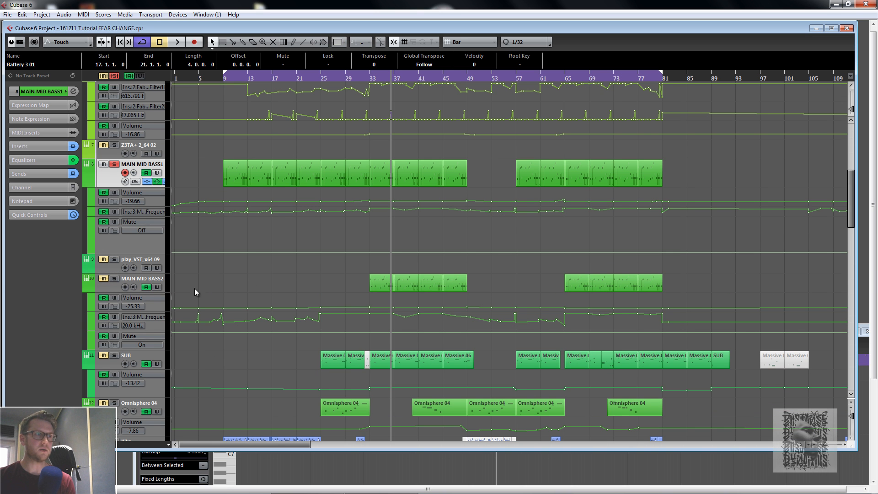
click(114, 279)
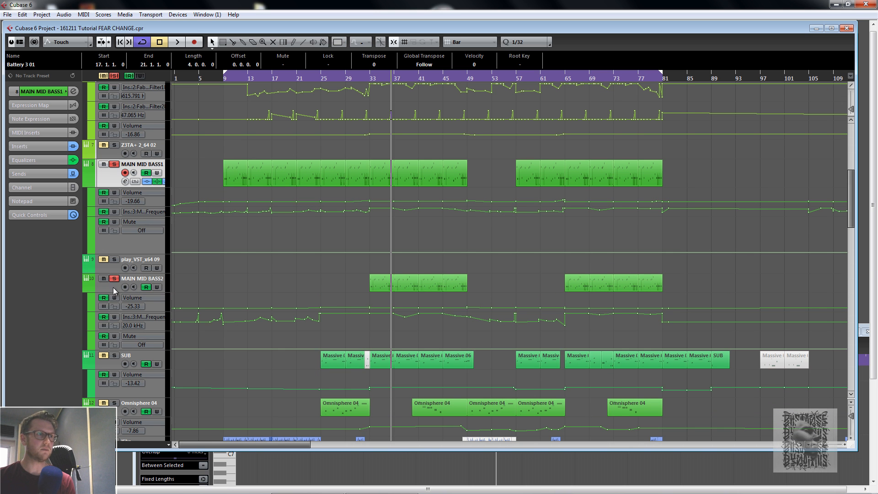
click(104, 165)
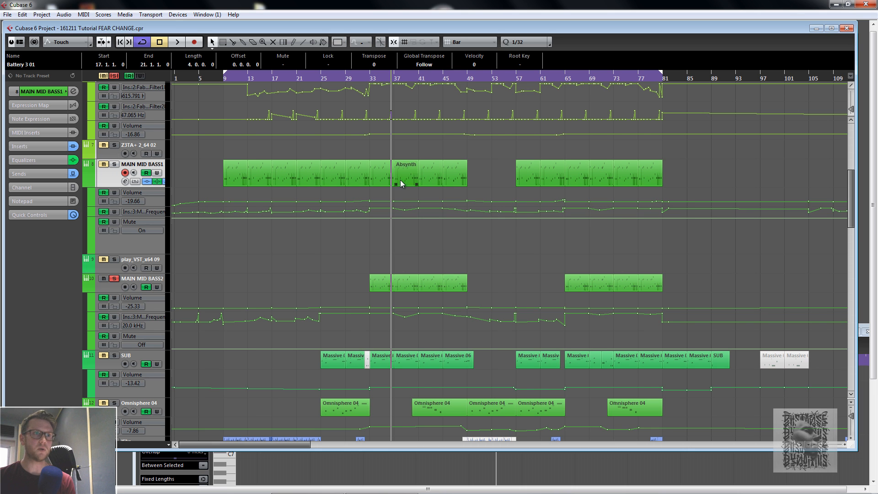
- Dismiss the system notification, select the MAIN MID BASS2 part, and play from bar 33 before stopping
click(370, 78)
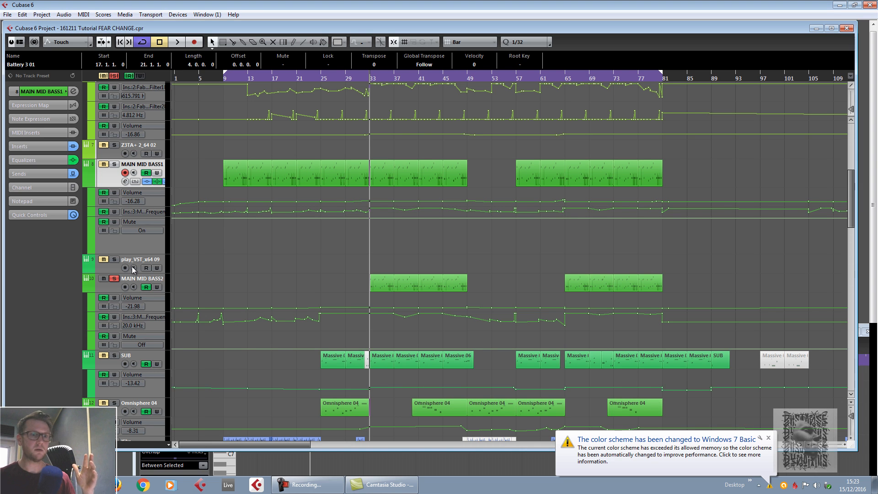
click(769, 438)
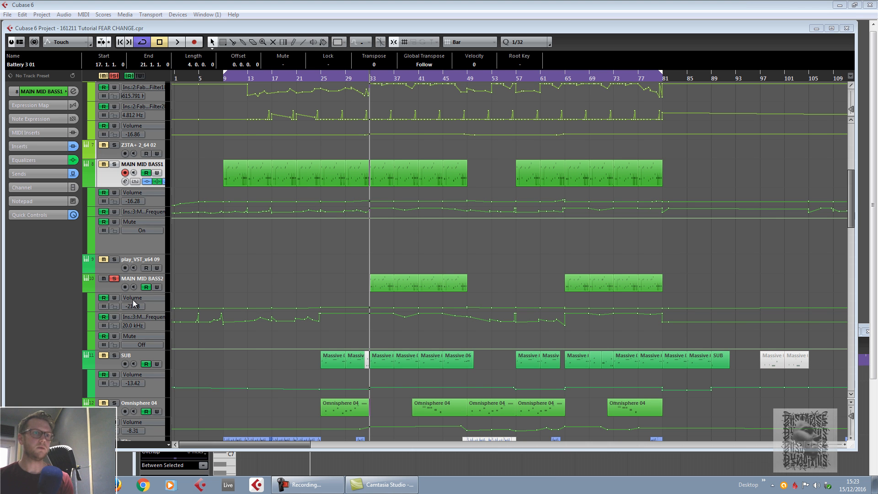
click(388, 290)
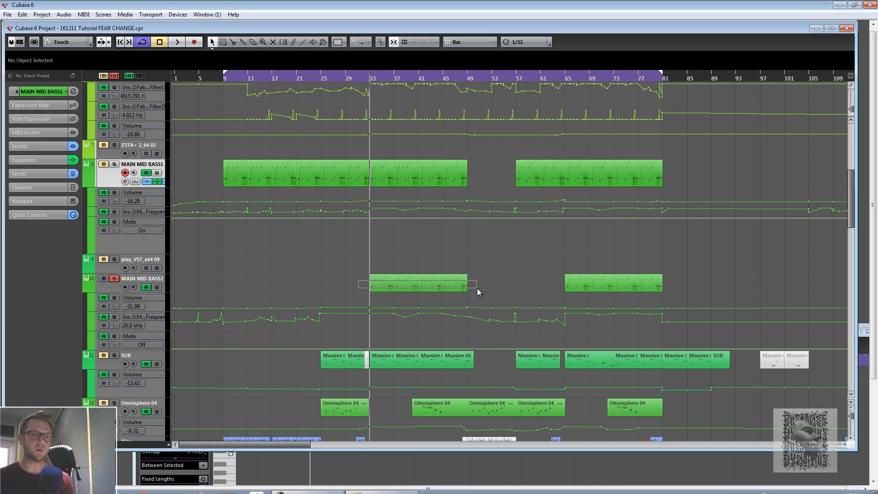
key(space)
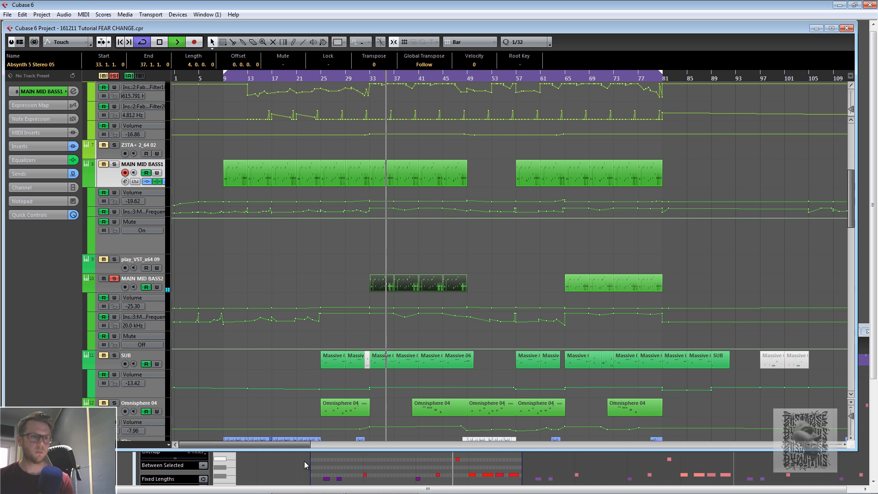
key(space)
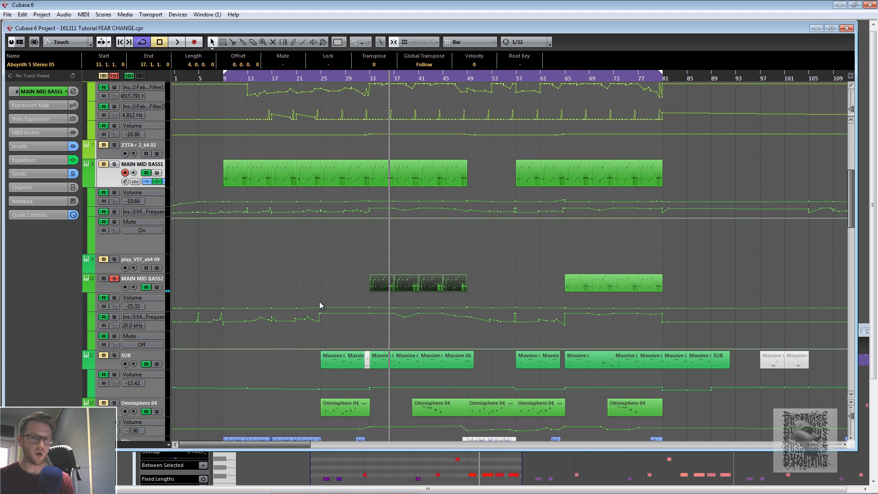
- Change the solo and mute states of MAIN MID BASS1 and MAIN MID BASS2, enlarging the track heights
click(115, 165)
click(104, 279)
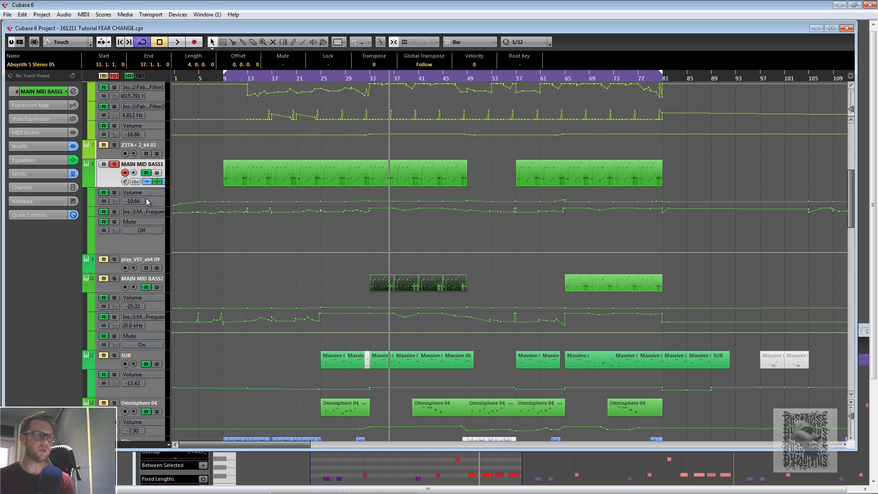
click(851, 438)
click(851, 439)
click(851, 438)
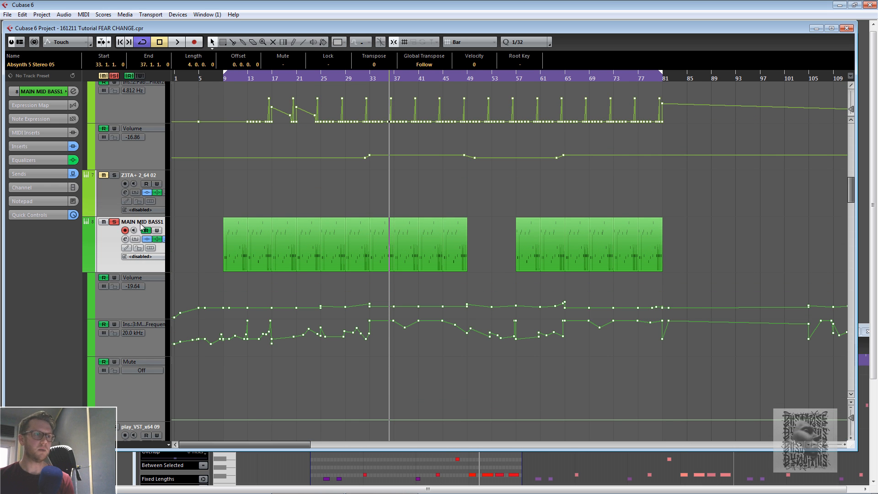
- Play the arrangement while scrolling through the MAIN MID BASS tracks, then stop playback
key(space)
scroll(416, 185, down, 2)
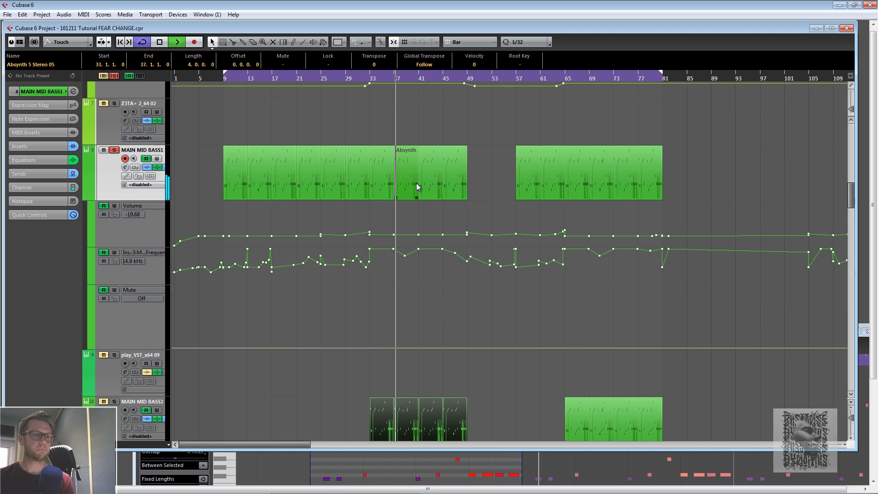
scroll(422, 233, down, 2)
scroll(422, 239, up, 2)
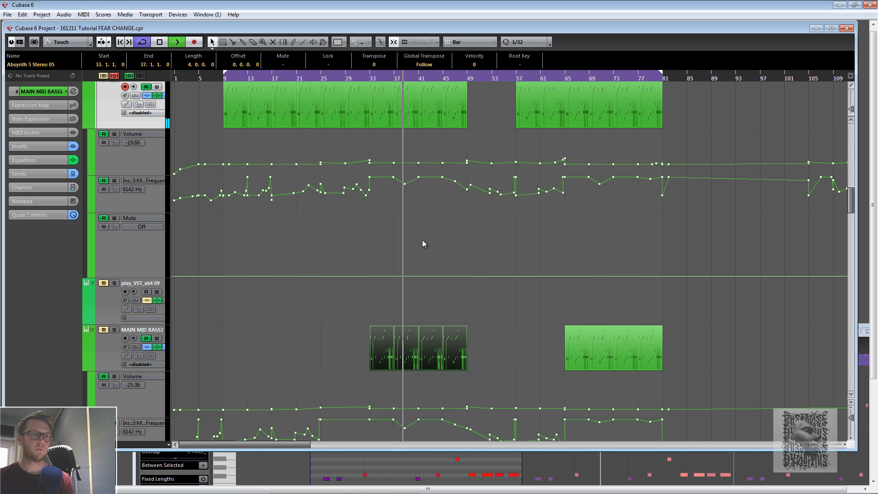
key(space)
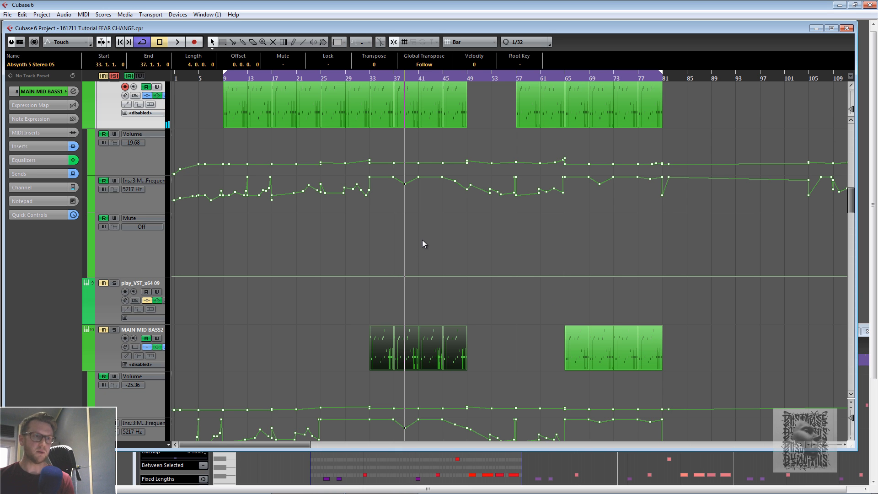
- Solo MAIN MID BASS2 and play from bar 33, toggling its mute on and off during playback
click(116, 329)
click(375, 75)
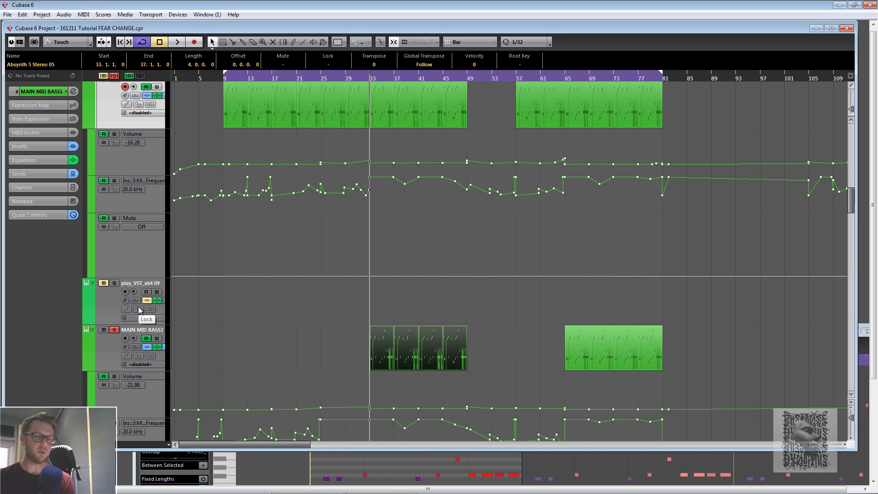
key(space)
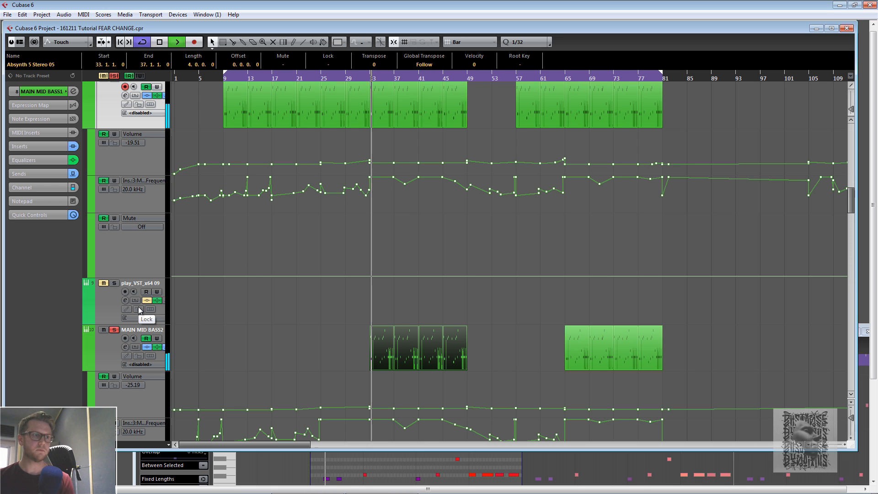
click(104, 330)
key(space)
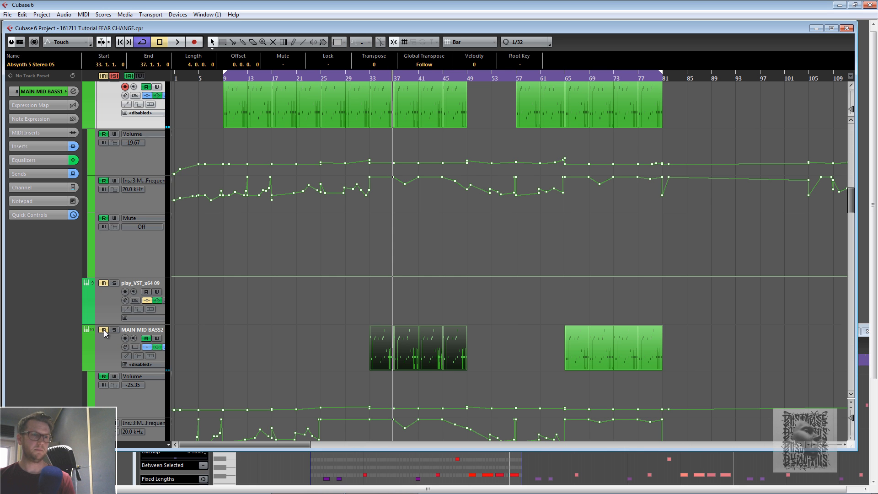
key(space)
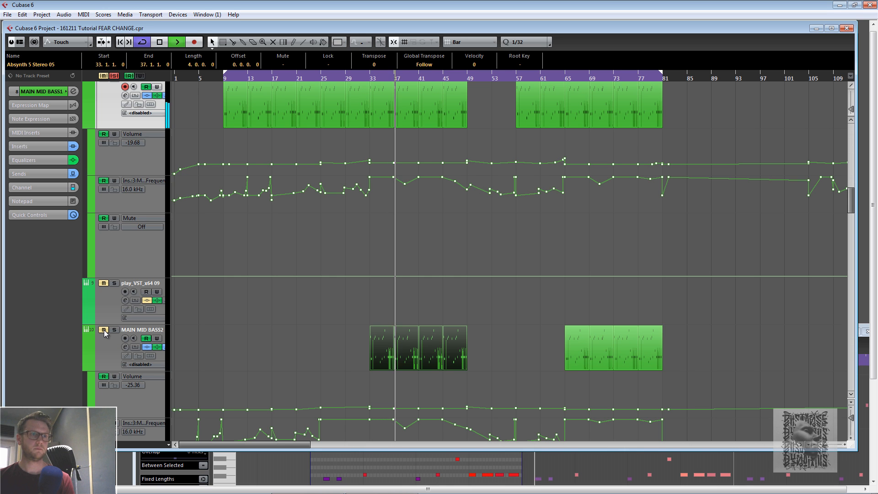
click(104, 330)
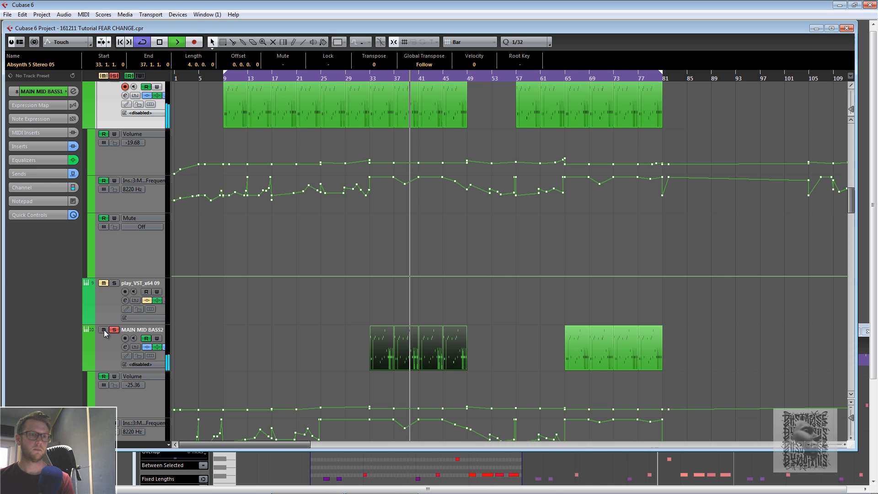
key(space)
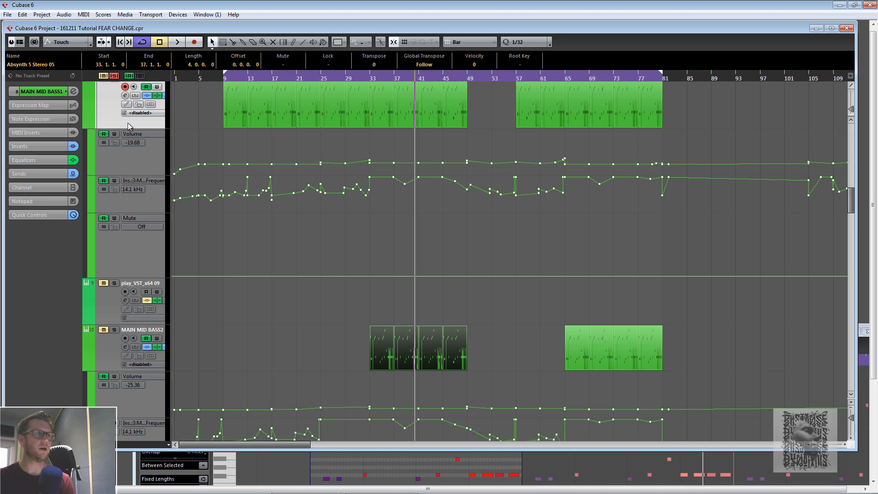
- Solo the FUZZBASS track instead of MAIN MID BASS1, place the playhead at bar 17, and select FUZZBASS
scroll(110, 117, up, 2)
click(115, 151)
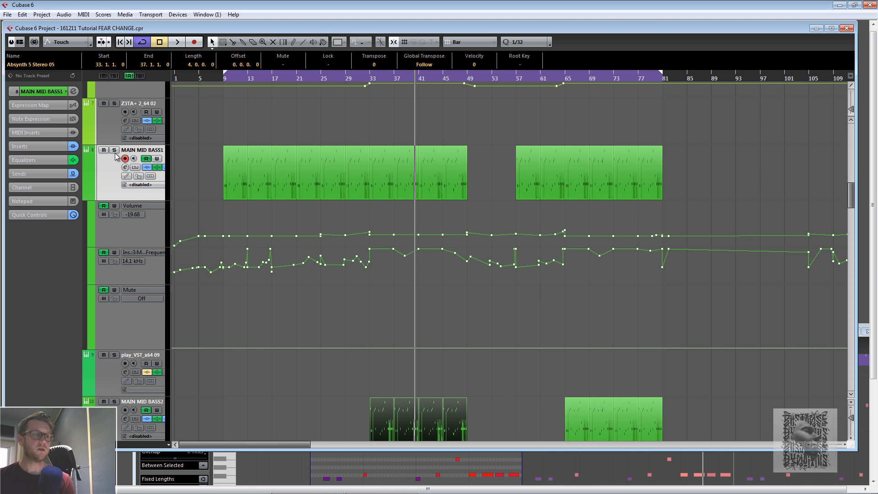
scroll(377, 287, up, 3)
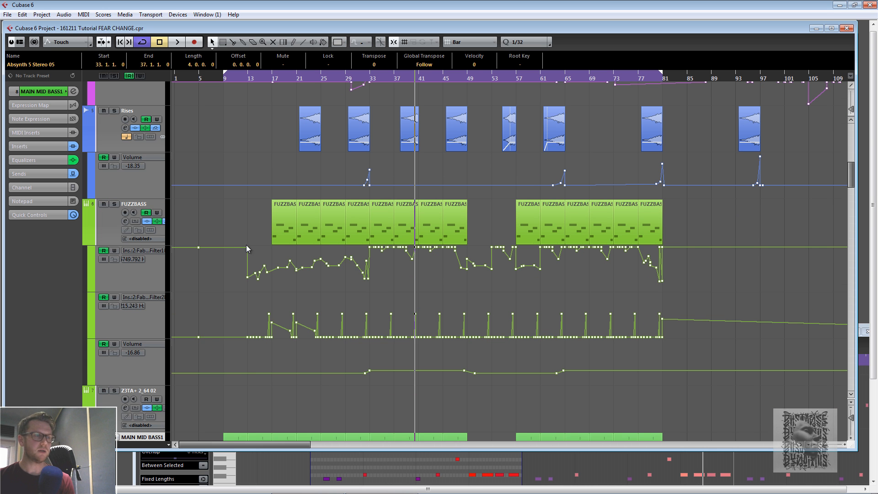
click(114, 205)
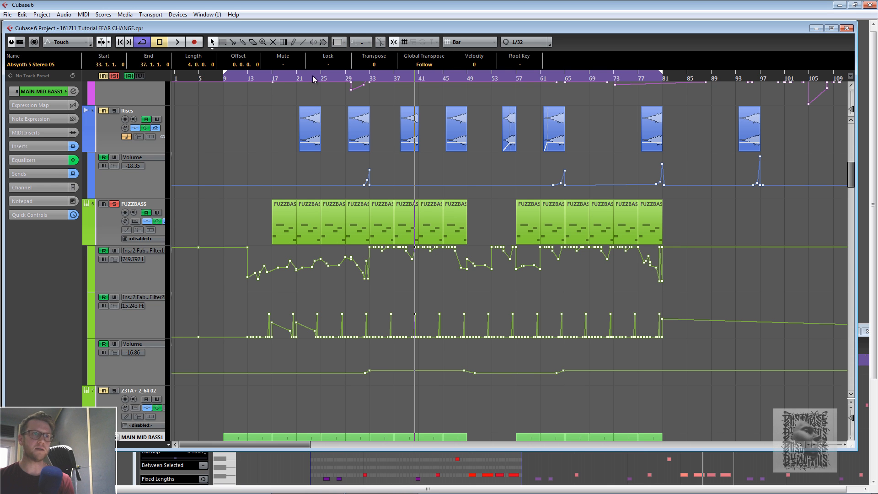
click(345, 78)
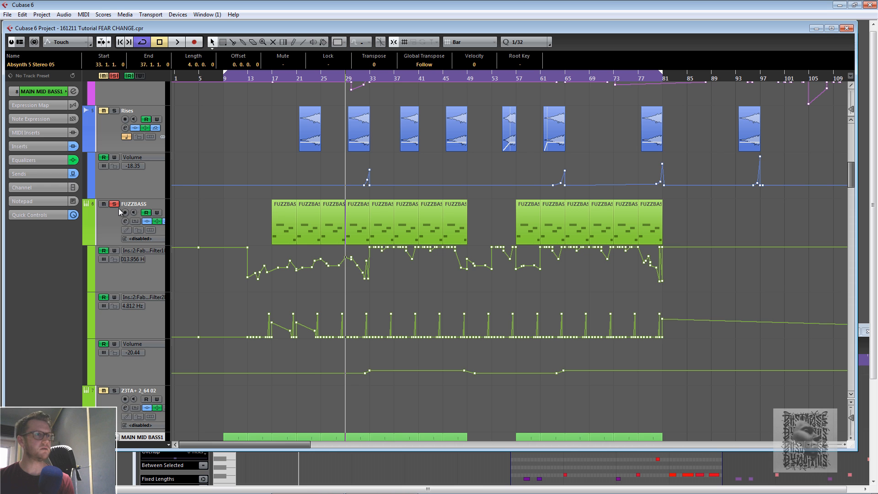
click(274, 81)
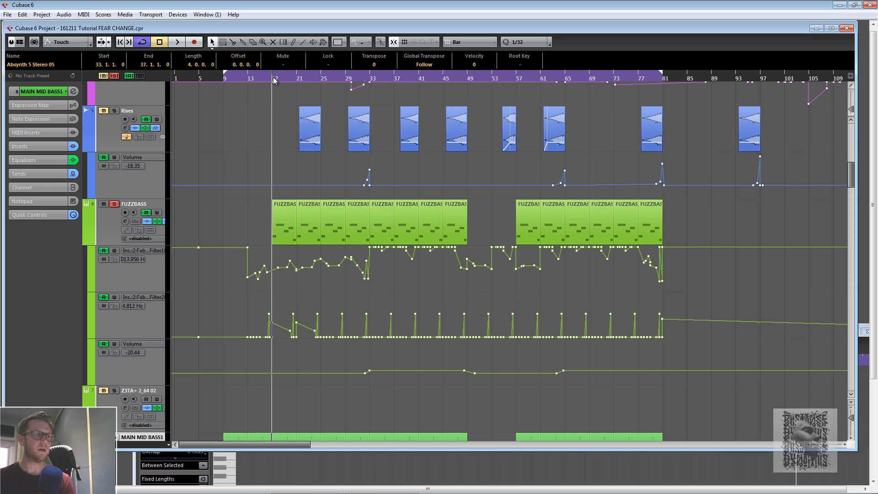
click(114, 224)
- Open the FUZZBASS channel settings and its Massive instrument editor, then close the editor
click(73, 91)
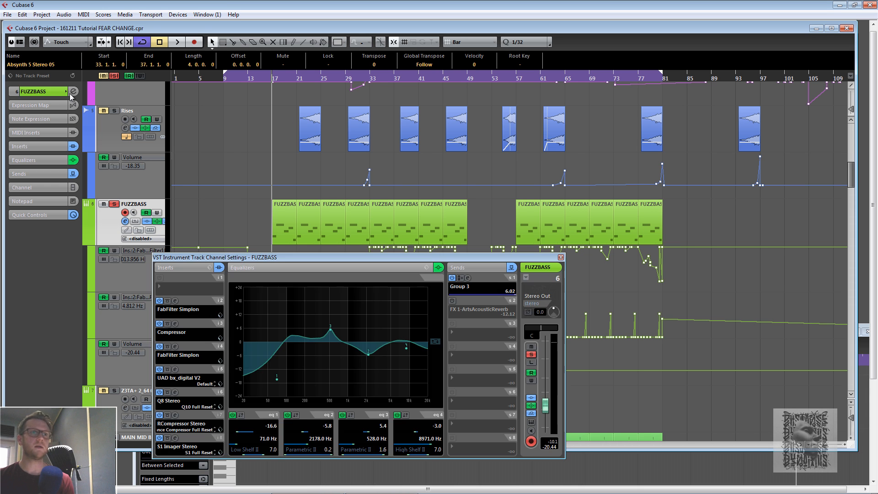
click(531, 421)
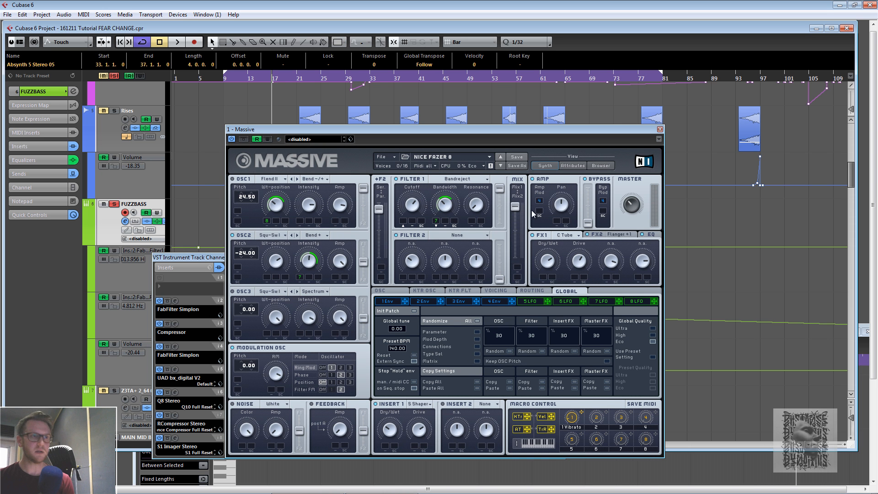
click(660, 130)
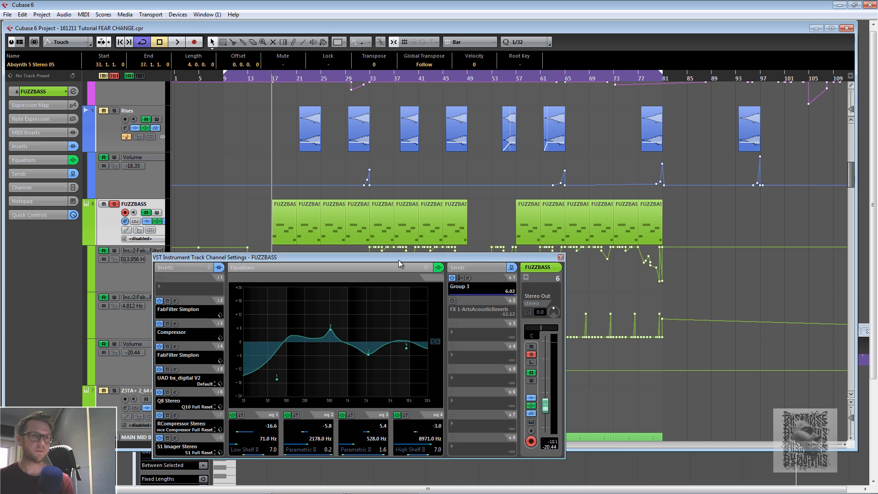
- Move the FUZZBASS channel settings window aside, close it, and start playback from bar 17
drag(437, 257, 393, 315)
click(517, 315)
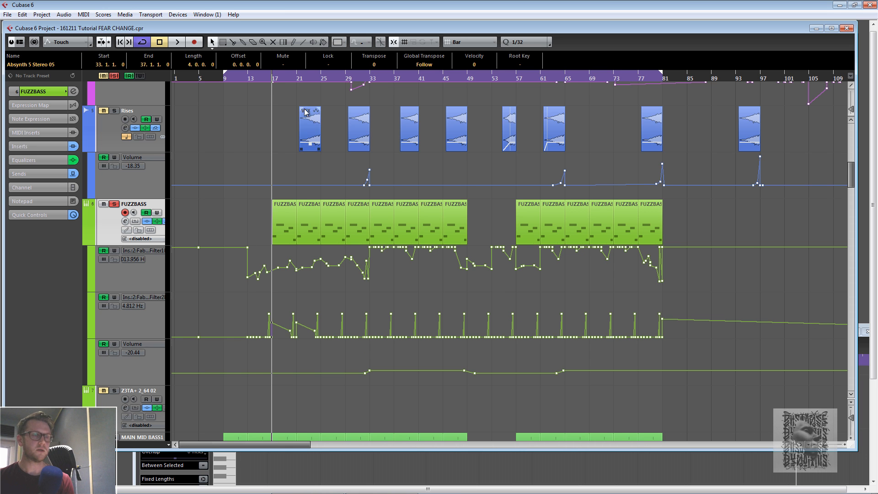
key(space)
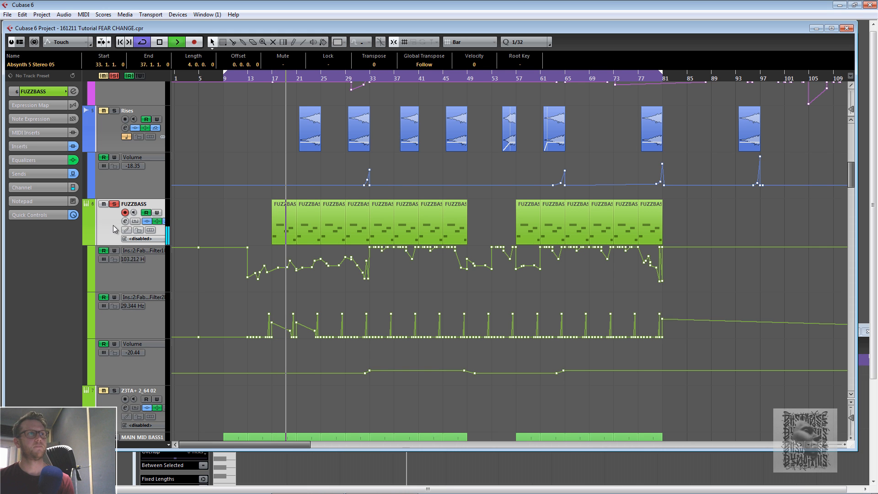
- Reopen the FUZZBASS channel settings during playback and move the window higher up
click(73, 91)
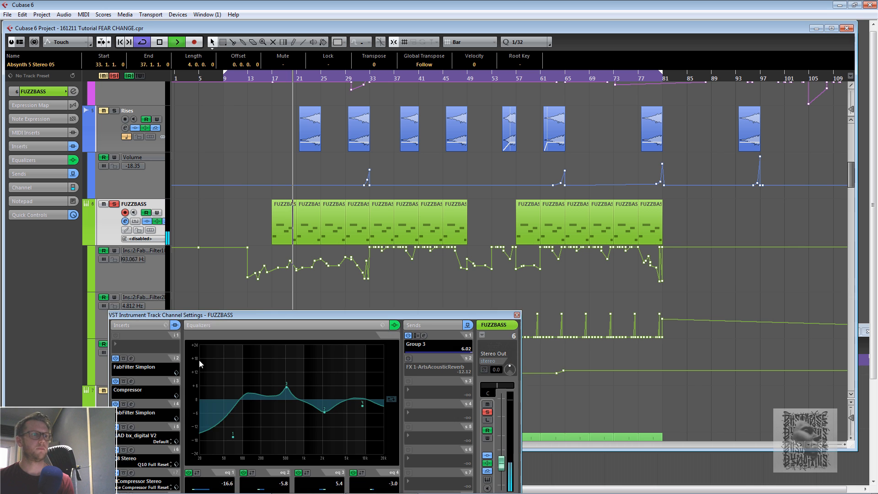
drag(174, 315, 166, 234)
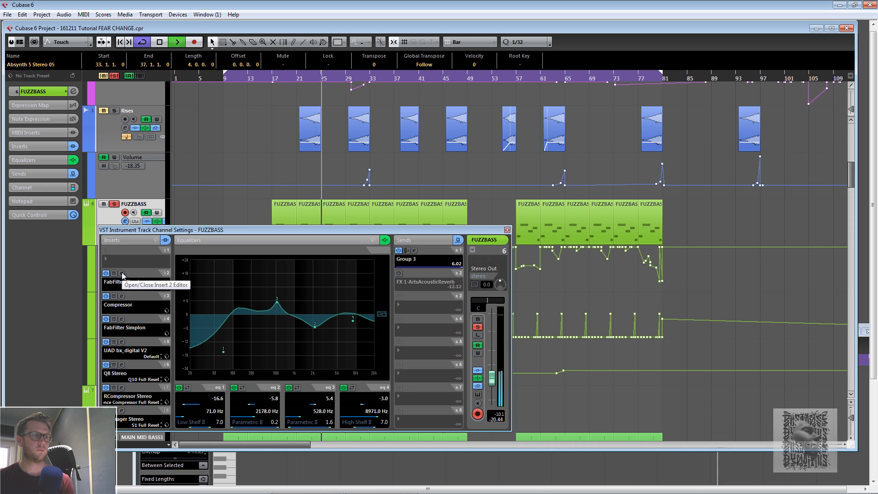
- Open the FabFilter Simplon editor on FUZZBASS insert 2, close it, and stop playback
drag(149, 229, 158, 208)
click(129, 252)
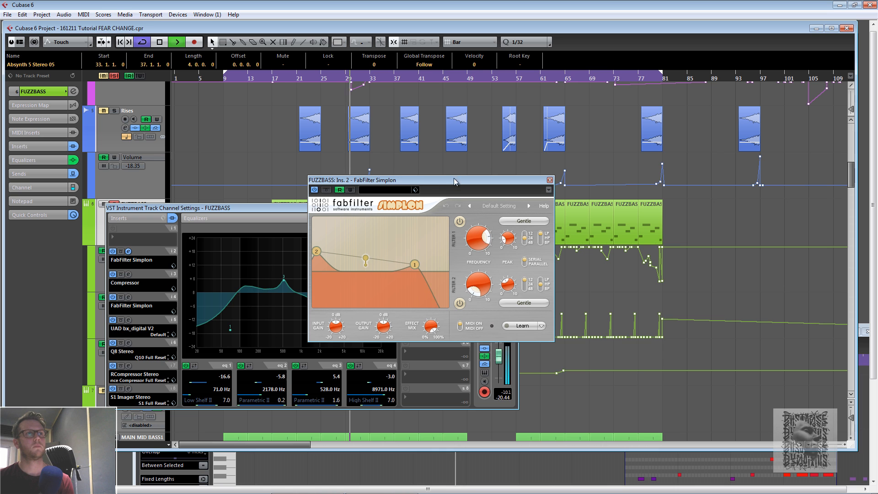
click(550, 180)
key(space)
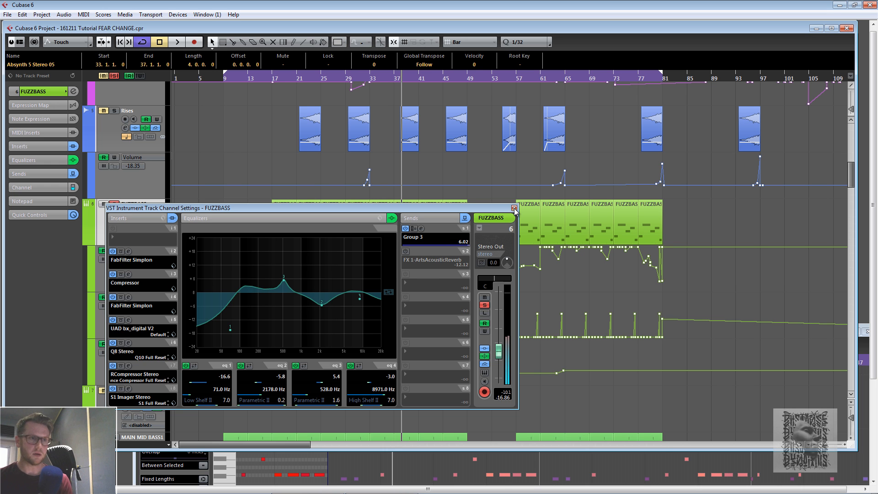
- Open the FUZZBASS Massive instrument editor, place the playhead at bar 29, and start playback
click(484, 371)
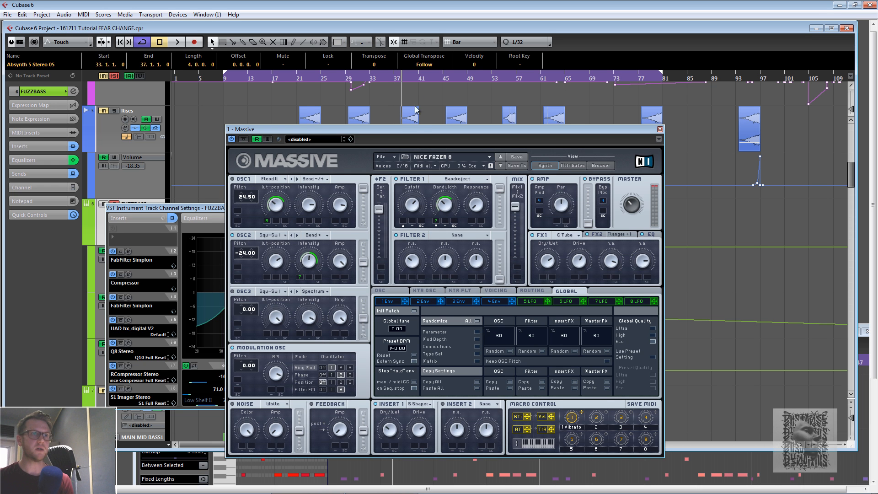
click(346, 77)
key(space)
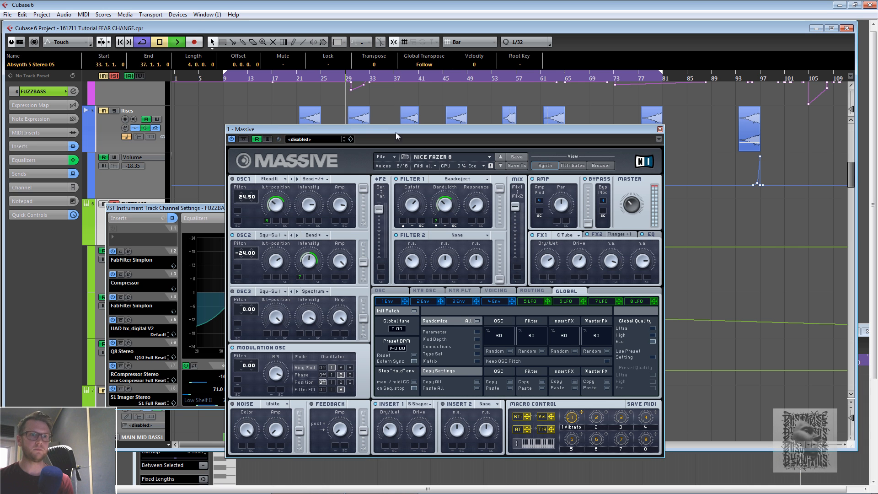
- Inspect the 5 LFO and 6 LFO pages in Massive, stop playback, and close the editor
click(535, 303)
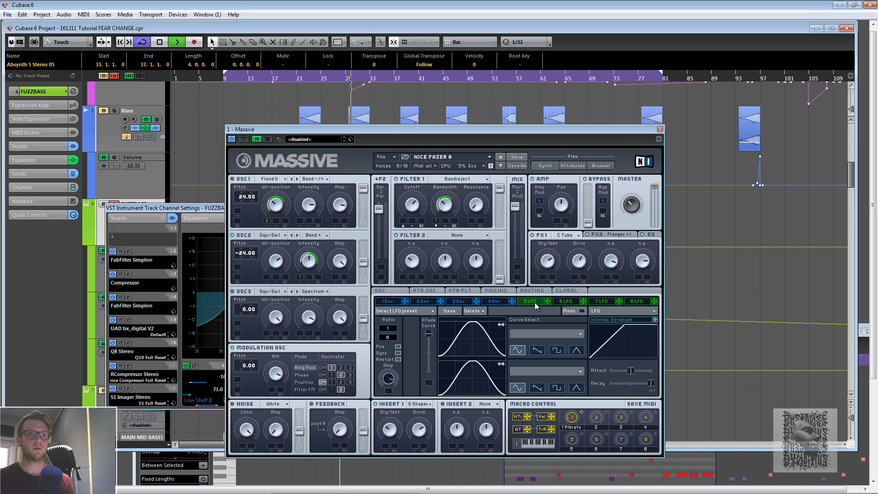
click(558, 300)
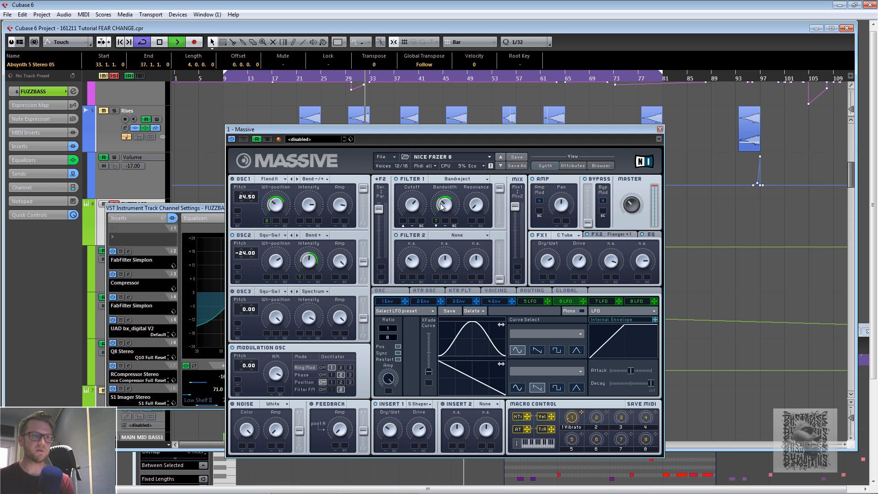
key(space)
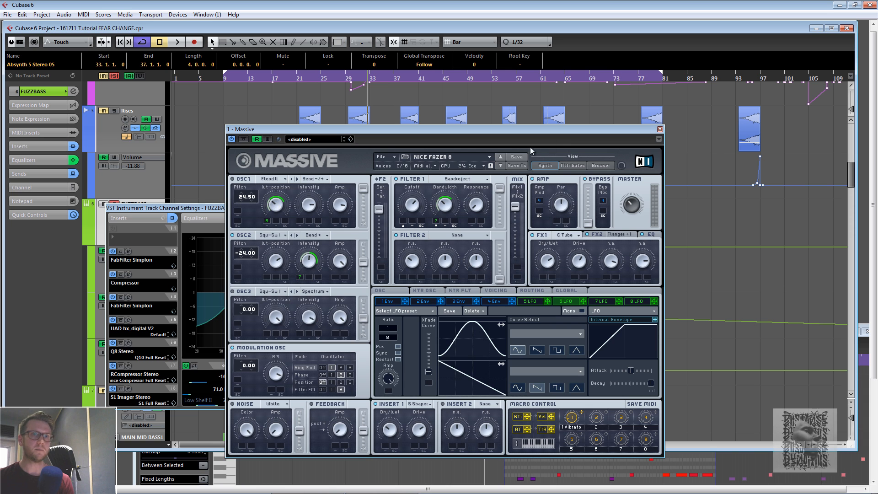
click(660, 129)
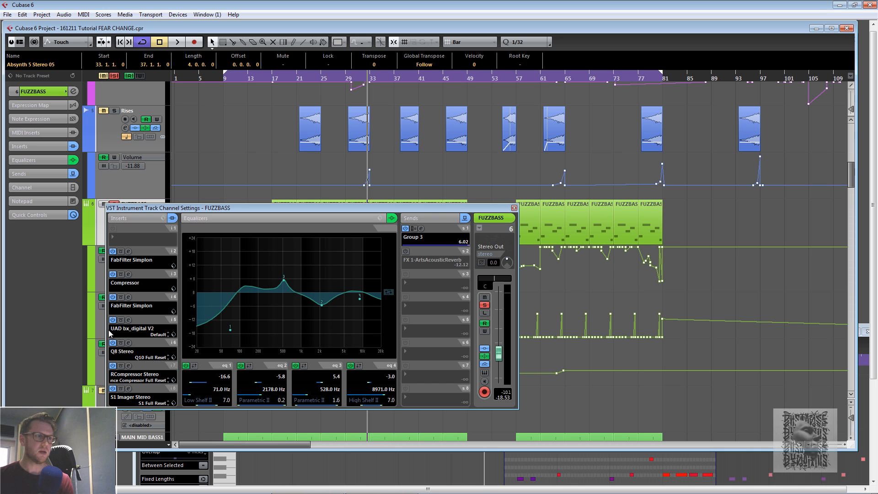
- Reopen the FabFilter Simplon insert editor, close it, and close the FUZZBASS channel settings
click(129, 252)
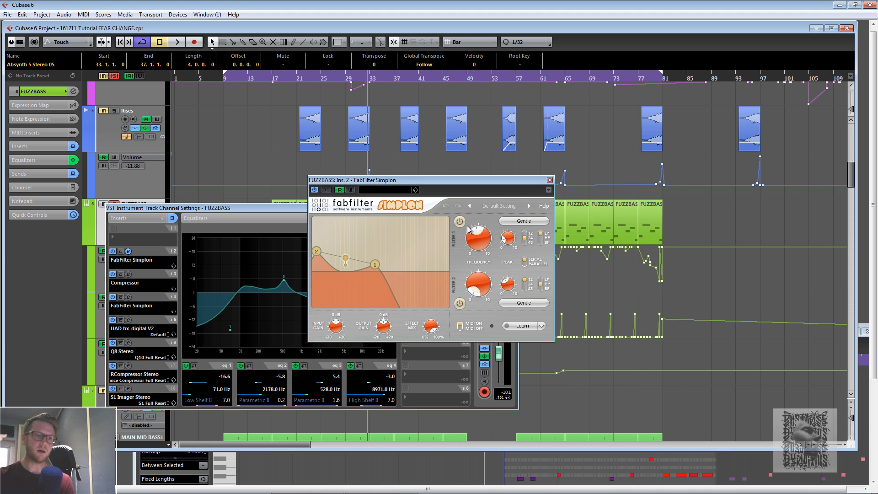
click(550, 180)
click(514, 209)
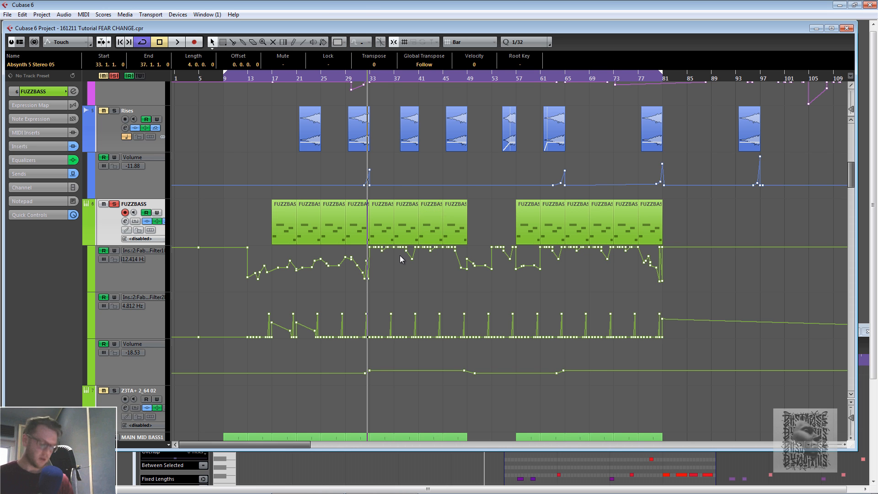
- Unsolo FUZZBASS, solo the SUB track further down, and start playback
click(114, 204)
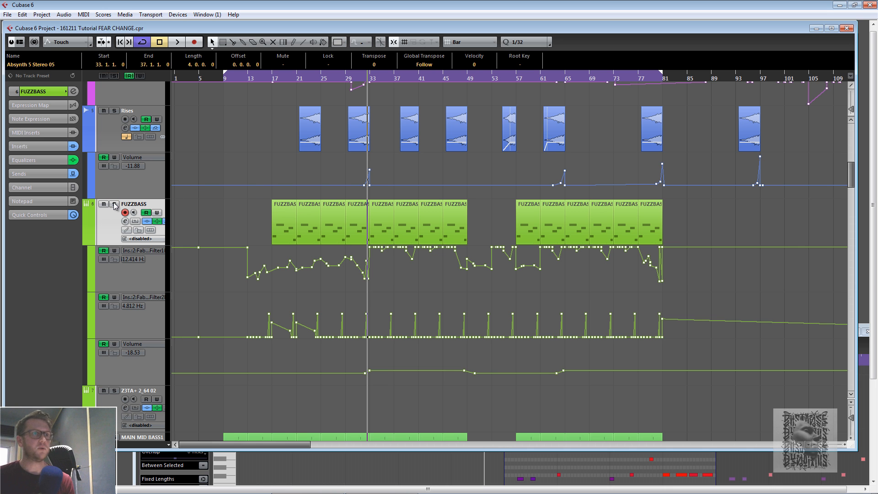
scroll(358, 278, down, 10)
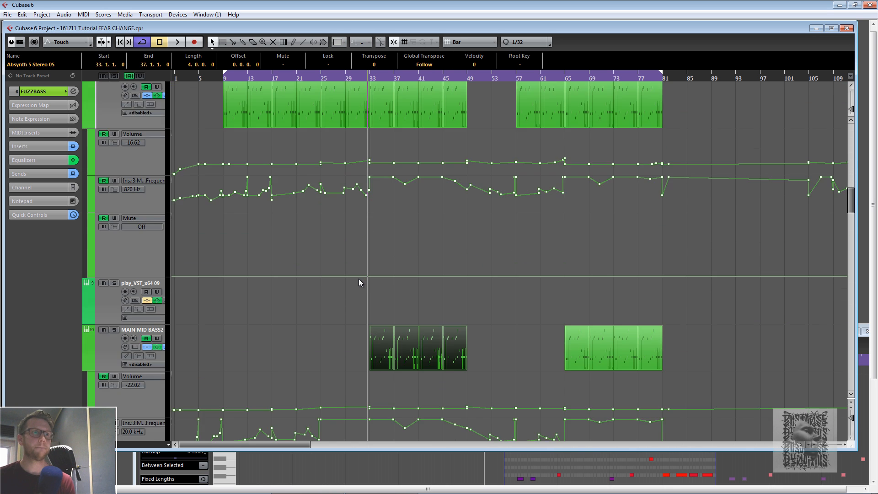
scroll(359, 280, down, 5)
scroll(359, 283, down, 3)
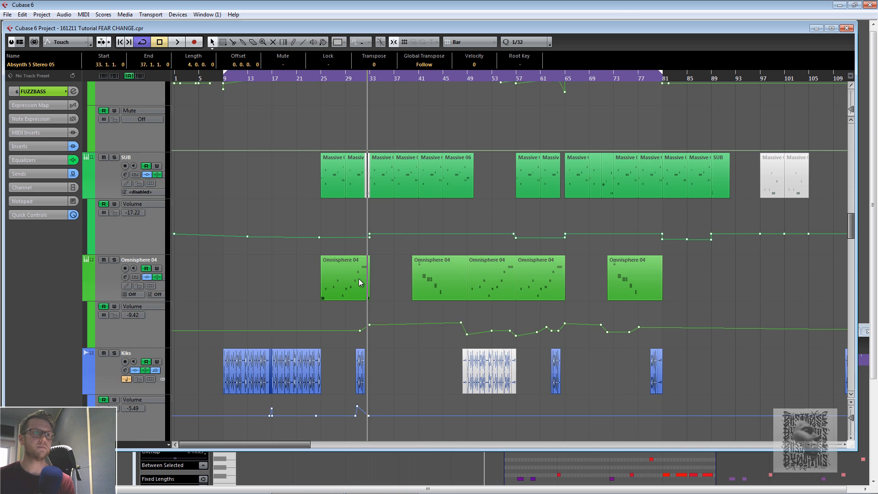
scroll(340, 206, up, 3)
click(115, 301)
key(space)
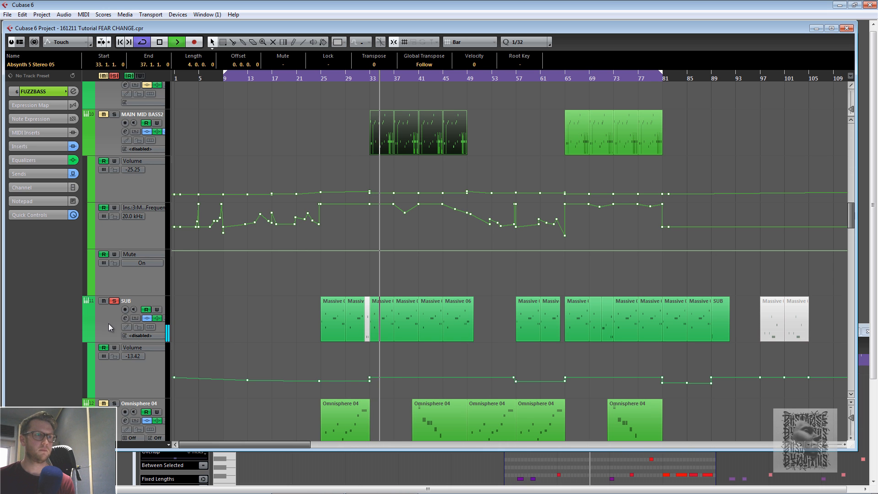
- Open the Massive 06 part on the SUB track in the Key Editor, stop playback, and close the editor
double_click(408, 319)
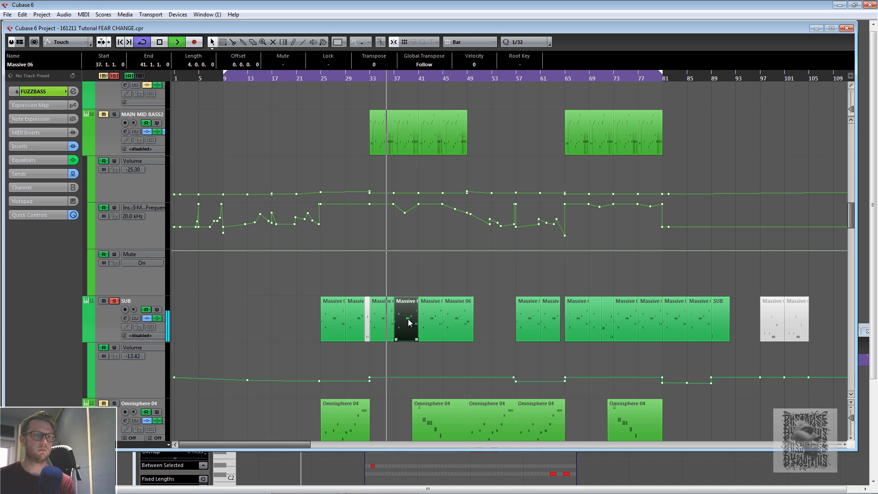
drag(362, 168, 338, 138)
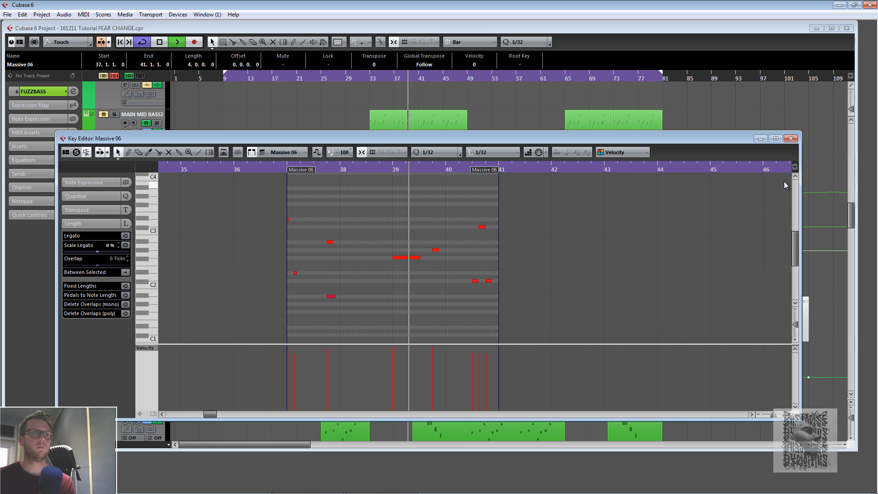
key(space)
click(789, 139)
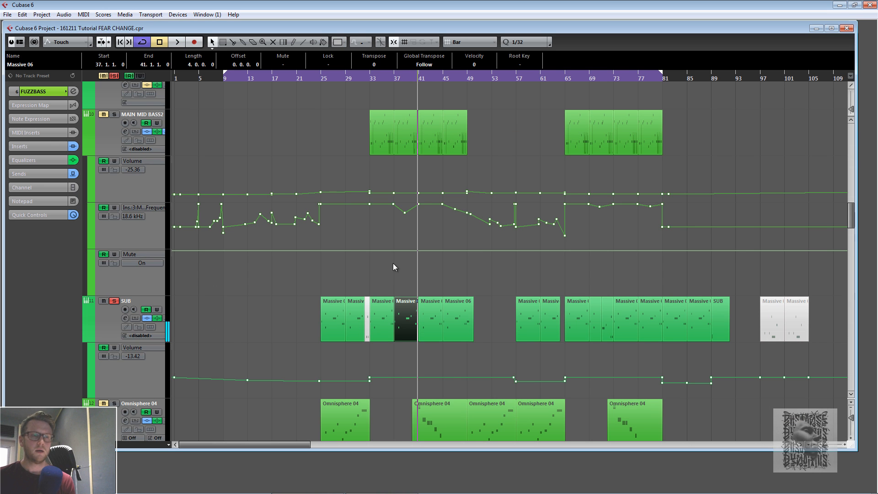
- Select the SUB track, open its channel settings and Massive instrument editor, then close the editor
click(118, 324)
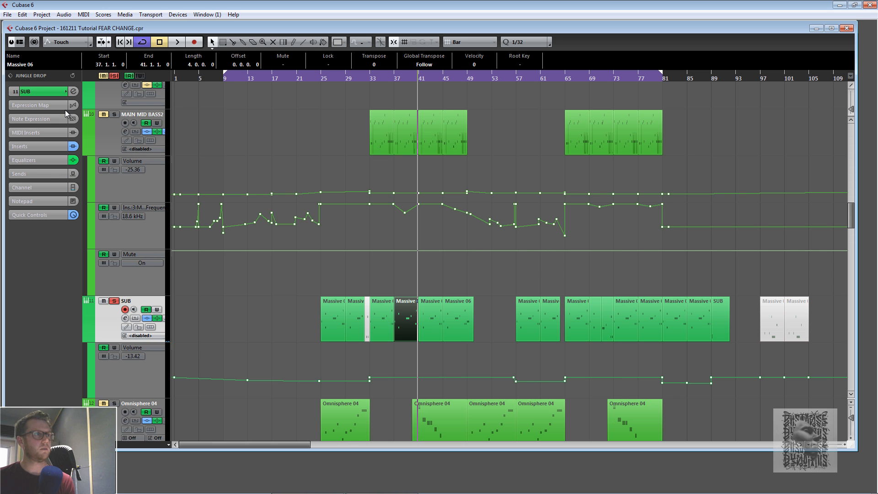
click(73, 91)
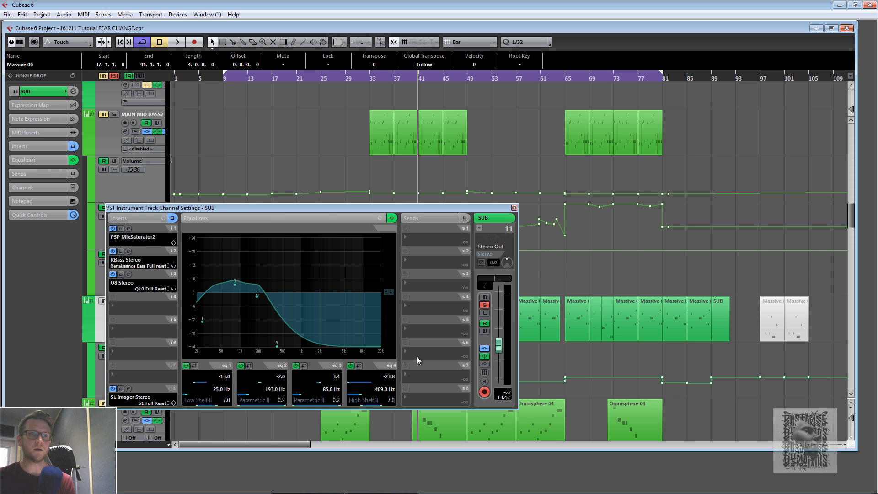
click(484, 372)
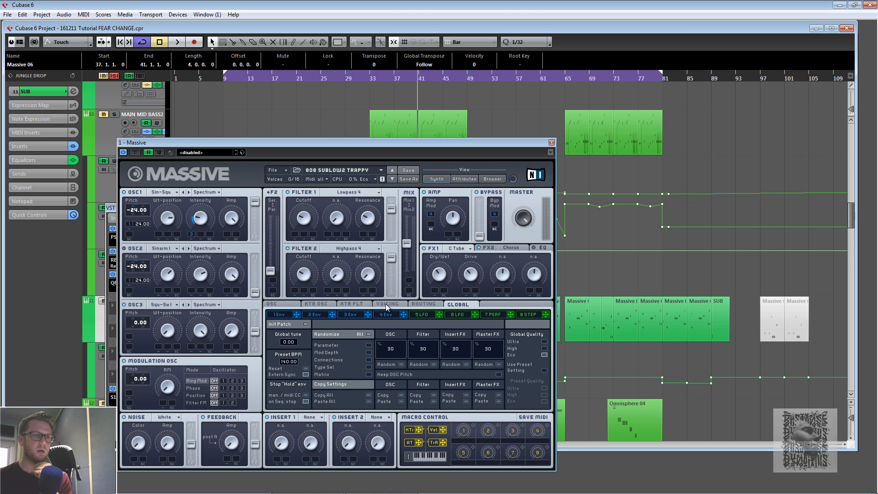
drag(341, 144, 417, 150)
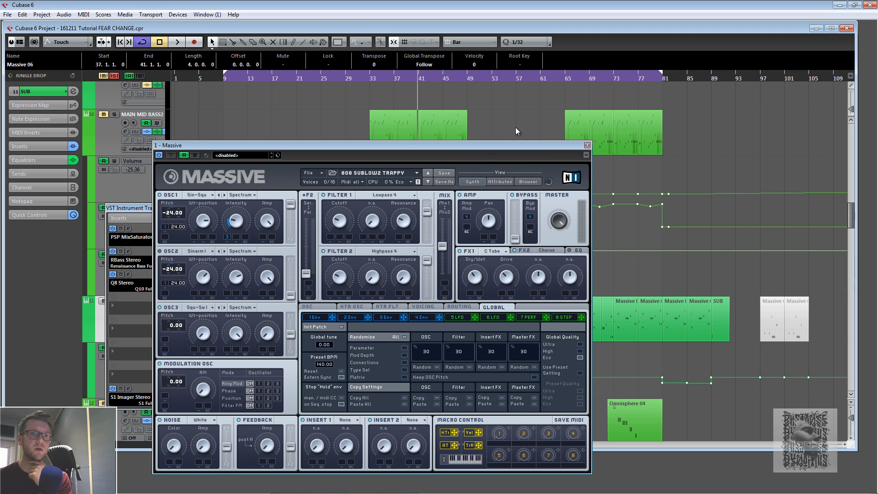
click(587, 145)
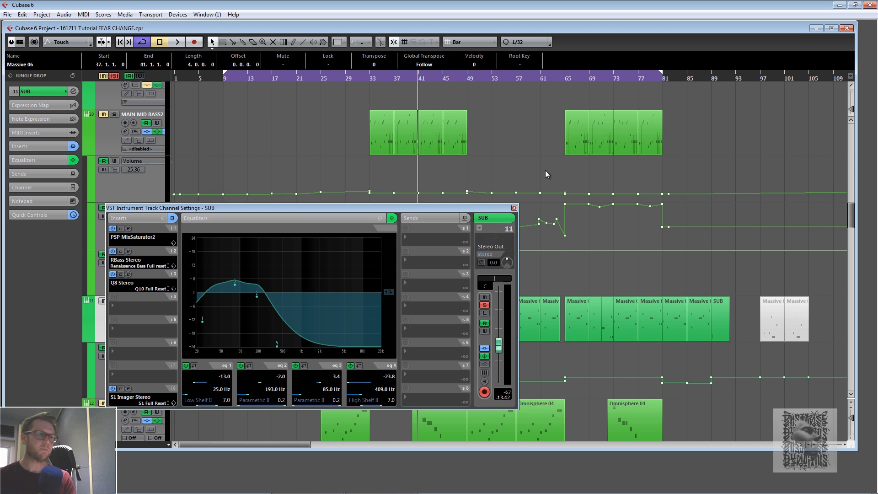
- Reopen the SUB Massive editor, close it, and close the SUB channel settings window
click(485, 374)
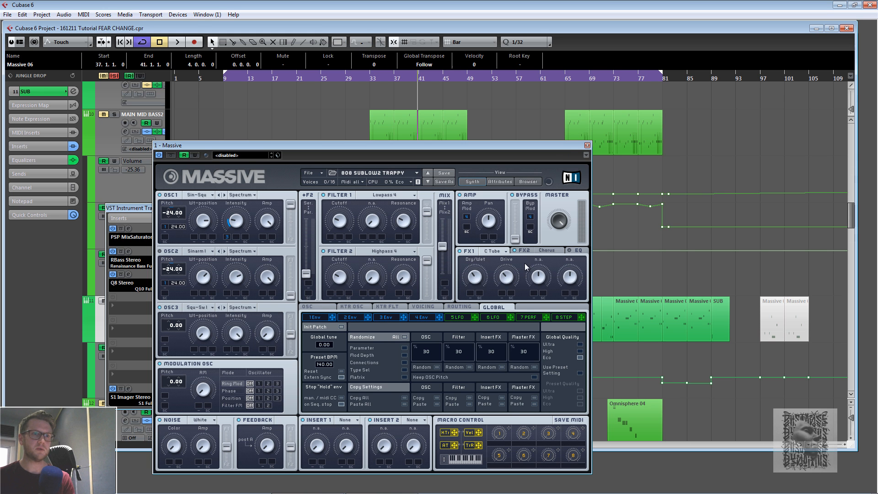
click(588, 145)
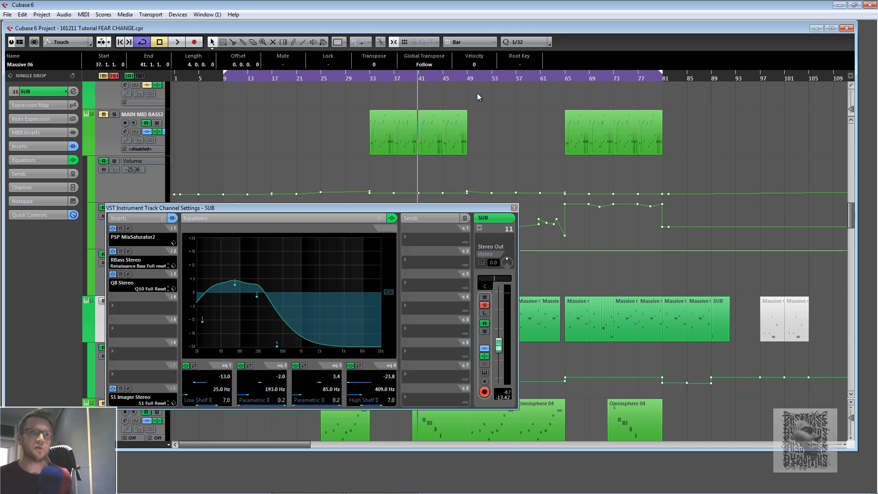
click(514, 208)
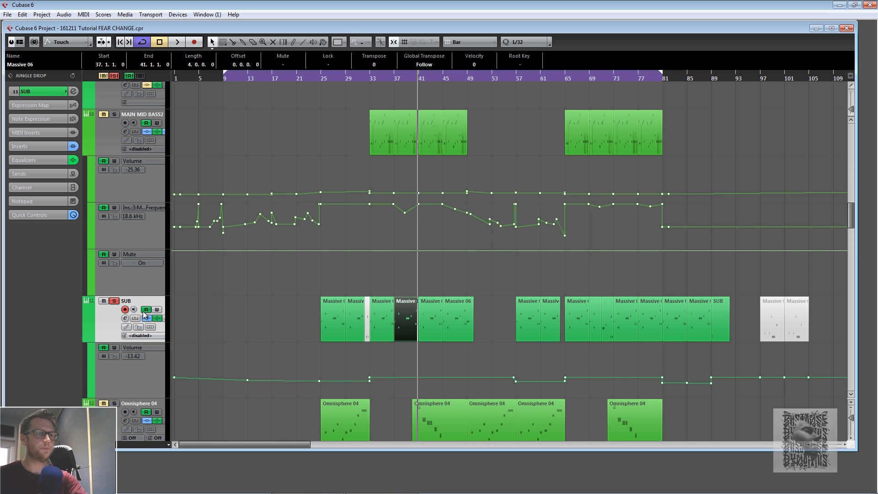
- Reopen the SUB channel settings and view its Q8 Stereo insert editor, then close it
scroll(143, 311, up, 3)
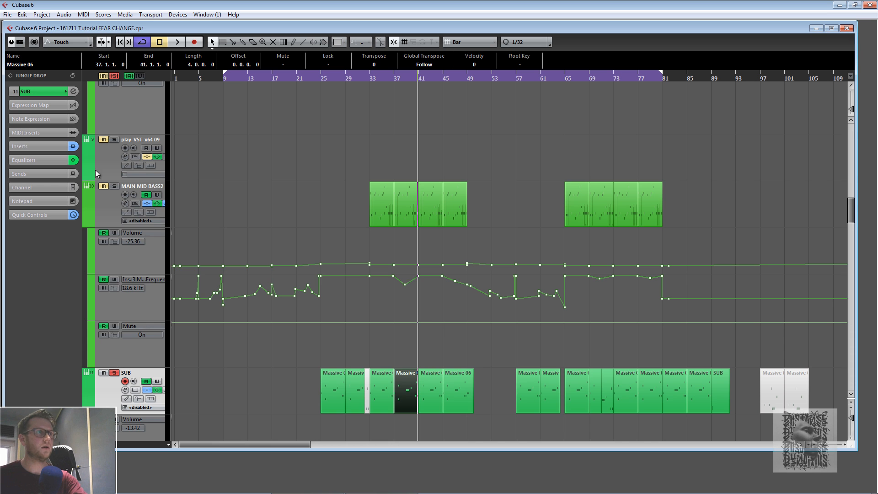
click(73, 91)
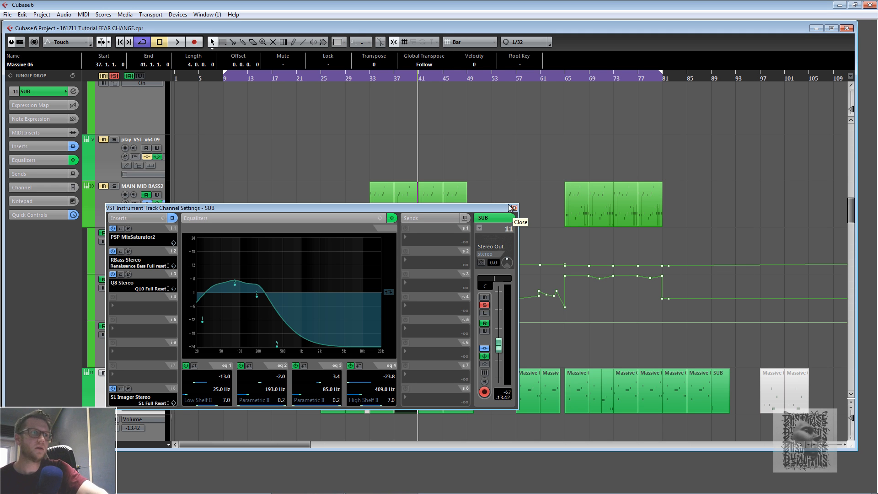
click(128, 274)
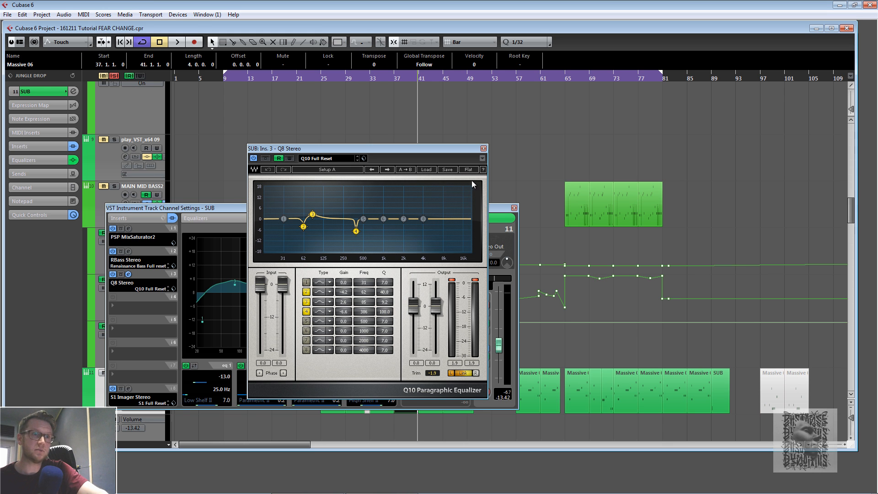
click(483, 149)
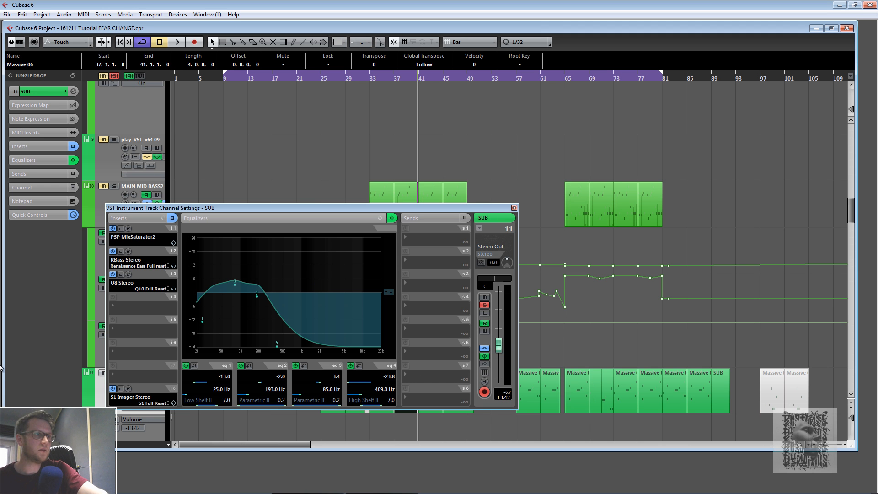
- Open the S1 Imager Stereo insert editor, move its width fader up and back, then close it and the channel settings
click(128, 388)
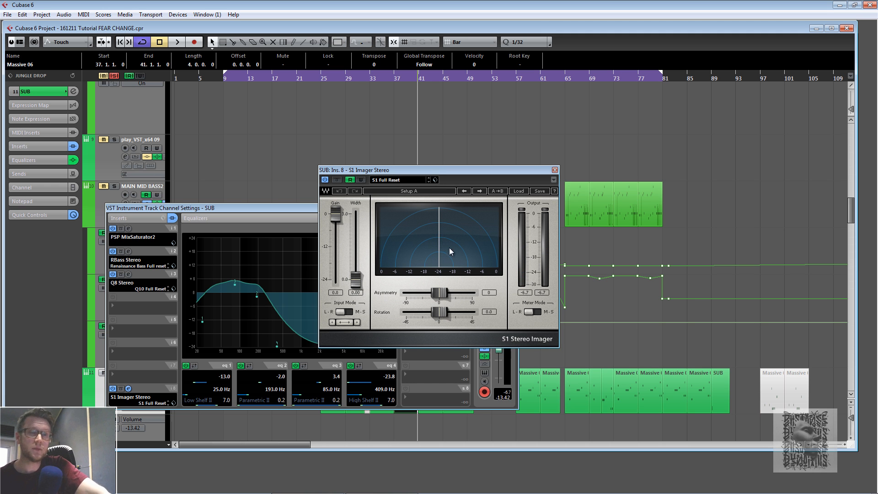
drag(356, 280, 358, 240)
drag(371, 197, 356, 283)
click(554, 170)
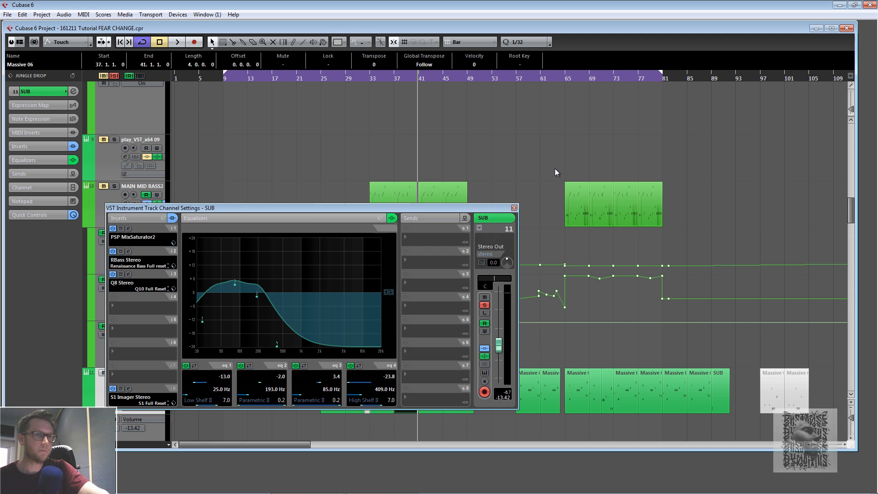
click(514, 209)
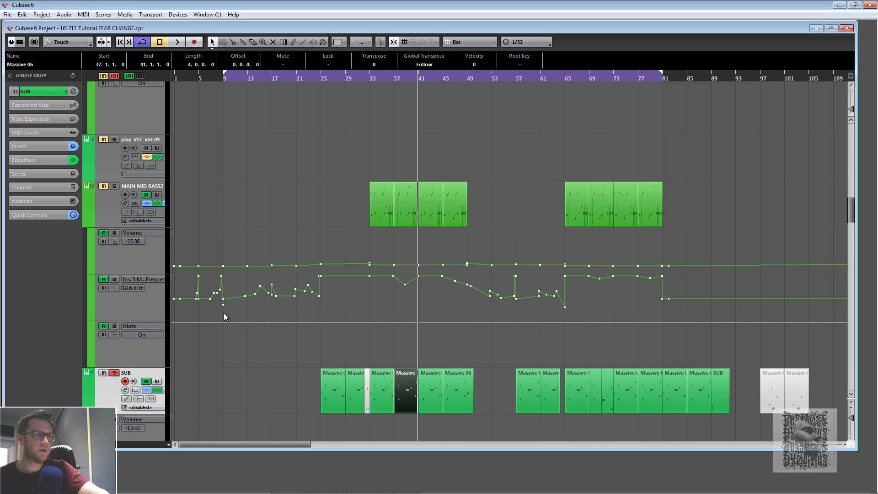
- Solo the MAIN MID BASS2 and MAIN MID BASS1 tracks alongside SUB
click(114, 186)
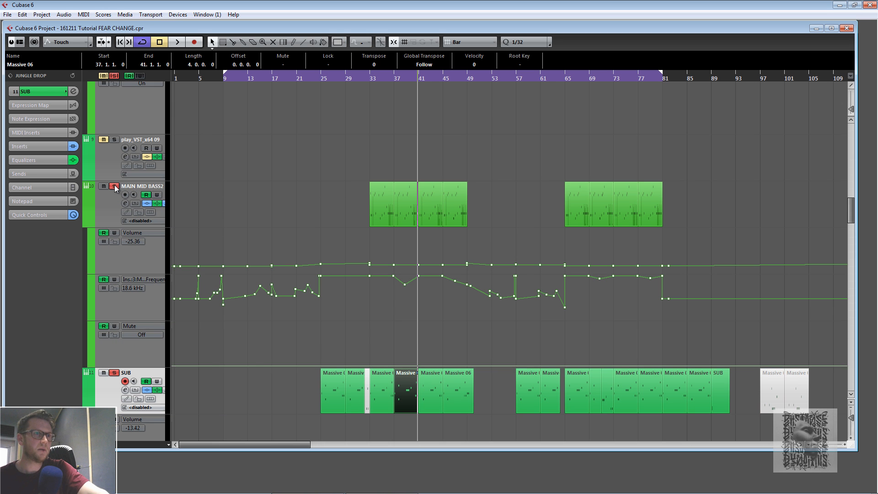
scroll(133, 188, up, 3)
scroll(99, 136, up, 3)
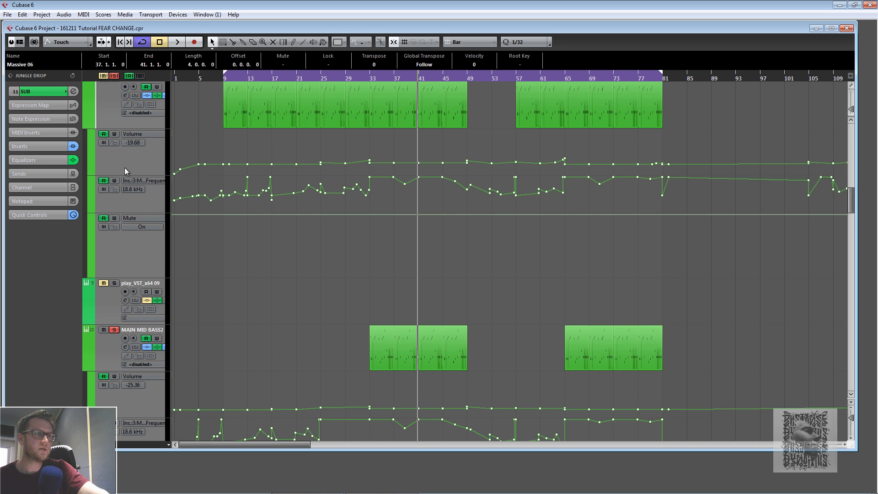
scroll(133, 169, up, 3)
click(114, 222)
scroll(115, 224, up, 3)
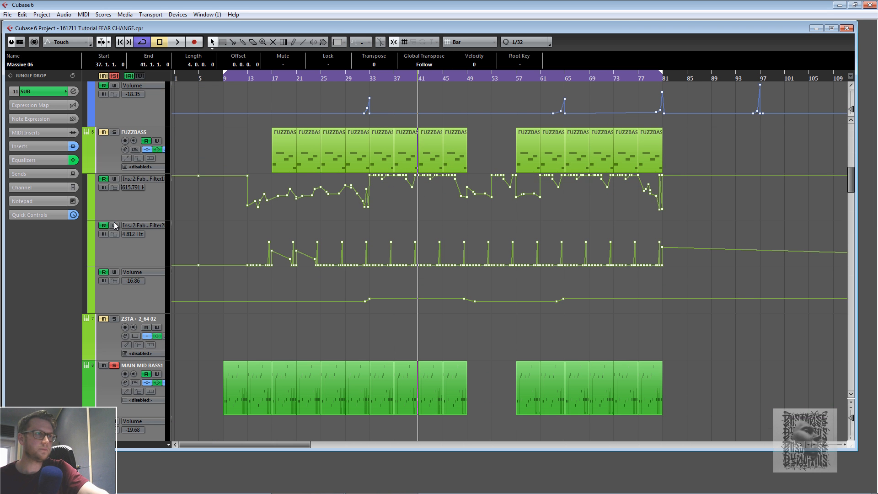
- Solo the FUZZBASS track and play the project from around bar 17, then stop playback
click(114, 131)
click(272, 78)
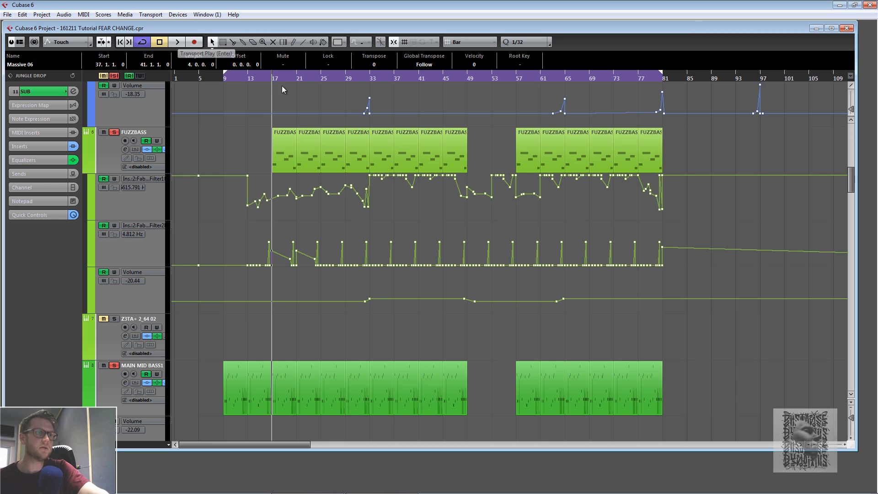
click(175, 44)
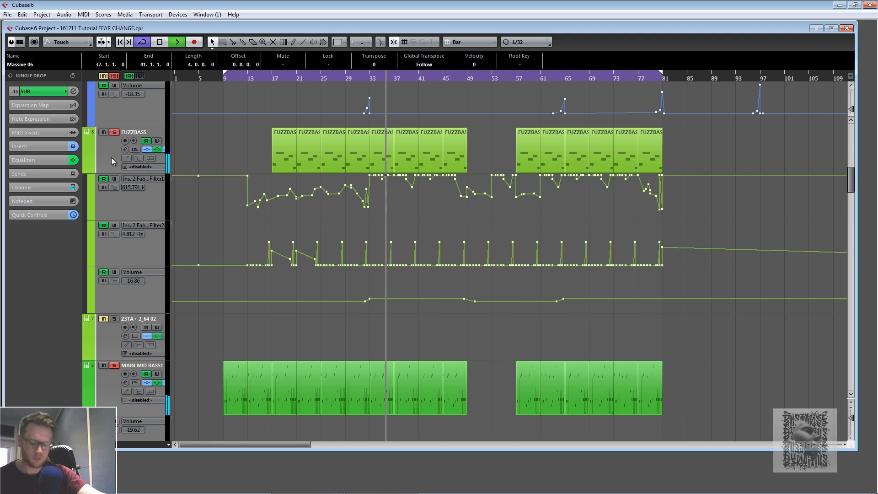
key(space)
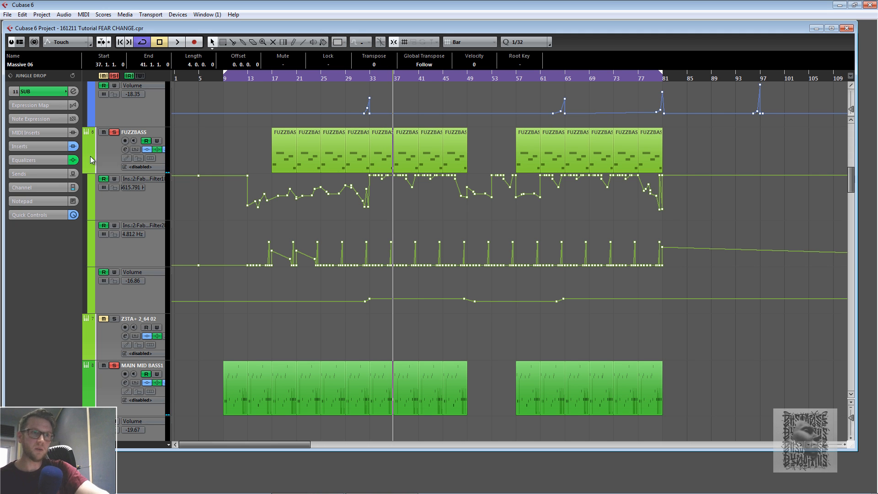
- Clear all solos, select the FUZZBASS track and open its channel settings window
click(114, 75)
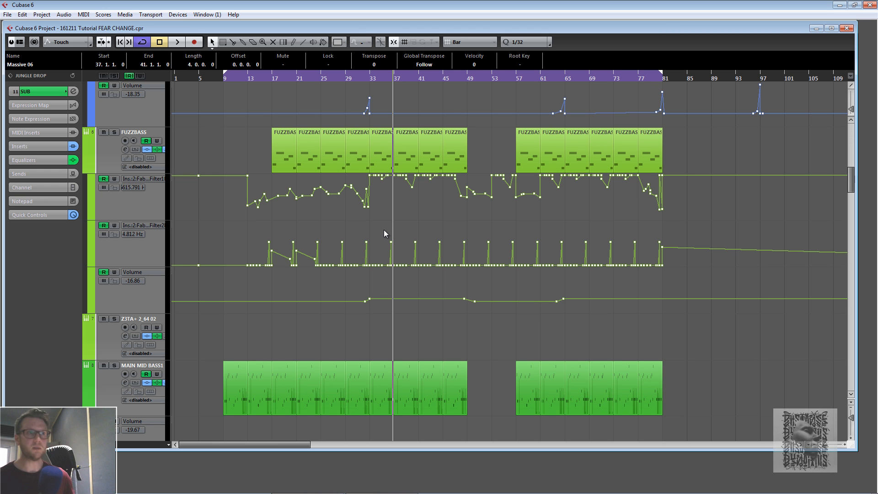
click(107, 147)
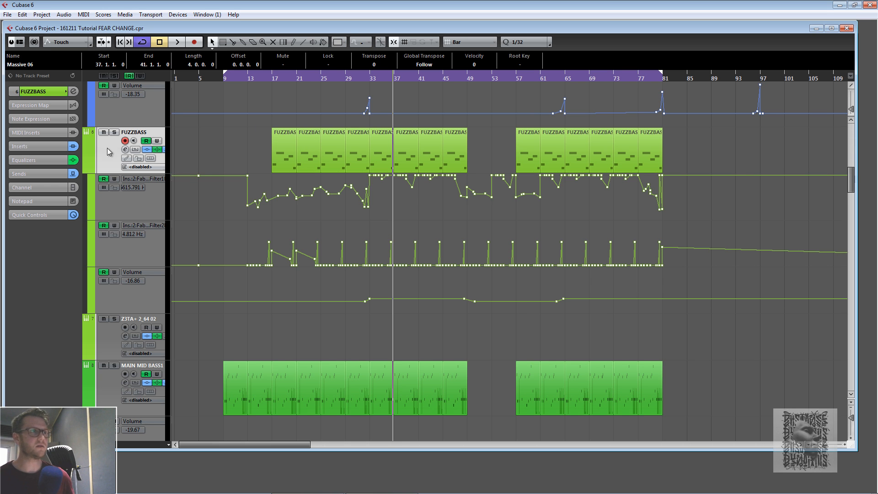
click(73, 92)
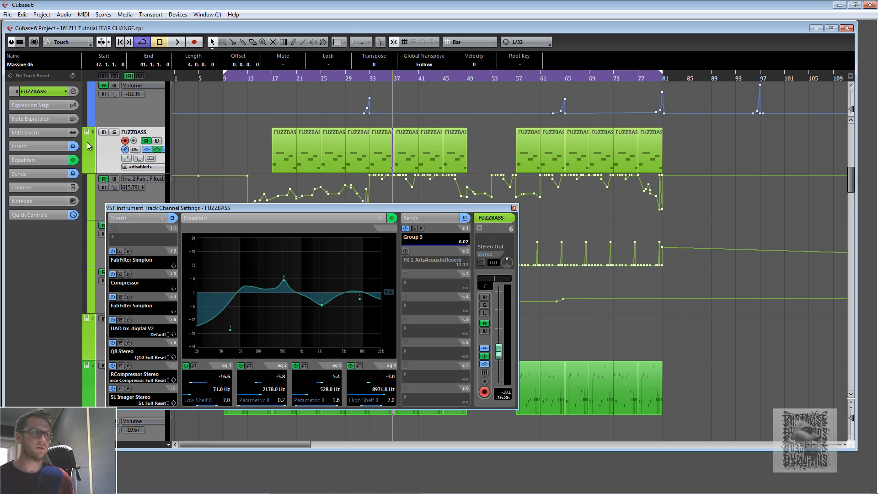
- Solo FUZZBASS, play and stop the project, then close the FUZZBASS channel settings window
click(114, 132)
key(space)
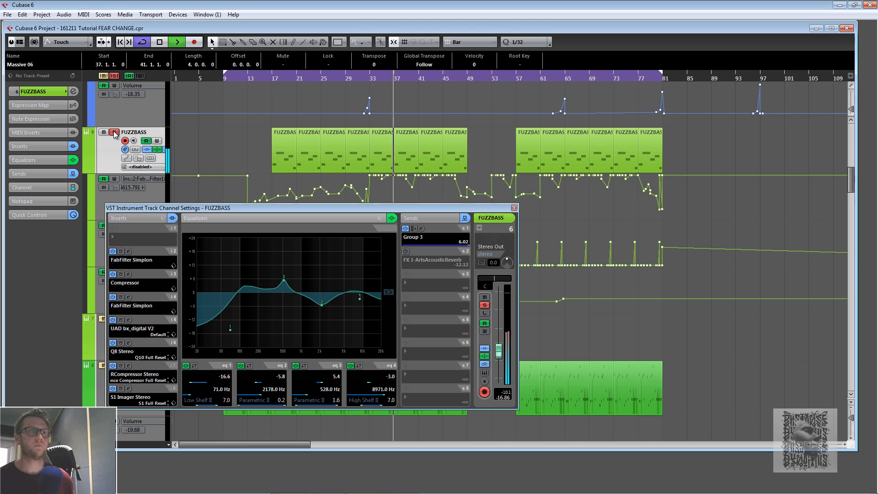
key(space)
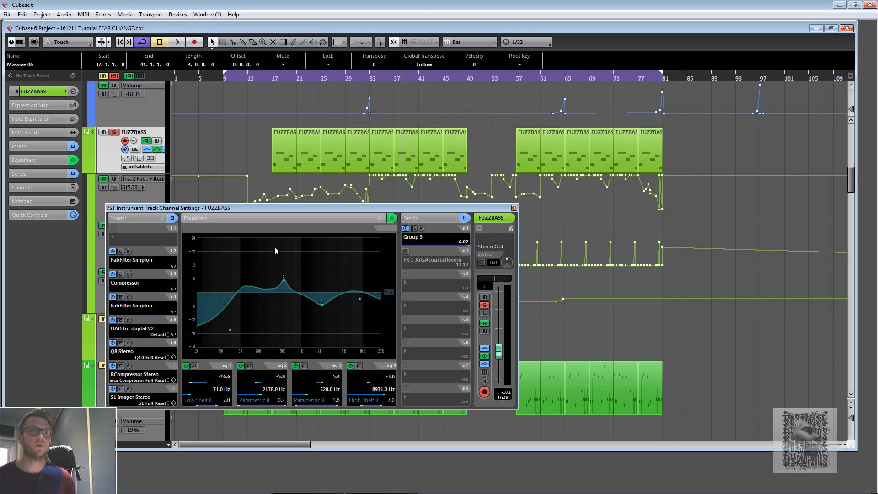
click(514, 208)
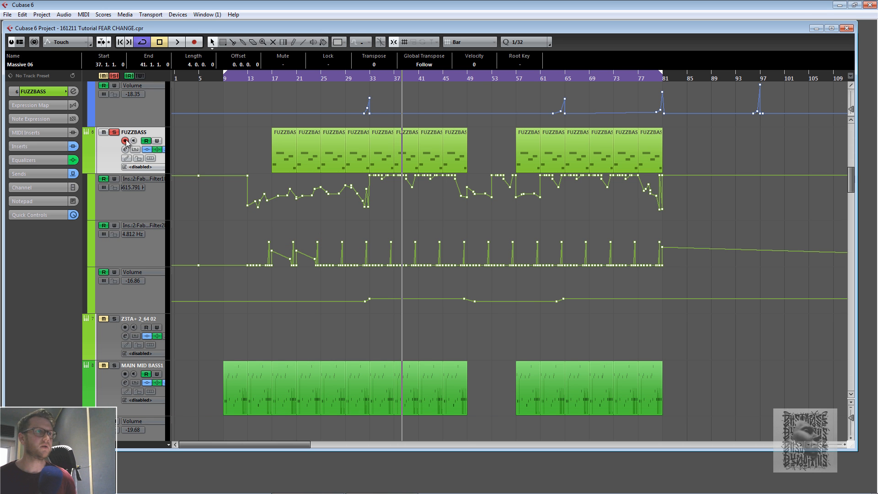
- Clear all solos, then solo the Glitch Drums track and play it from around bar 21 before stopping
click(115, 75)
scroll(353, 207, up, 15)
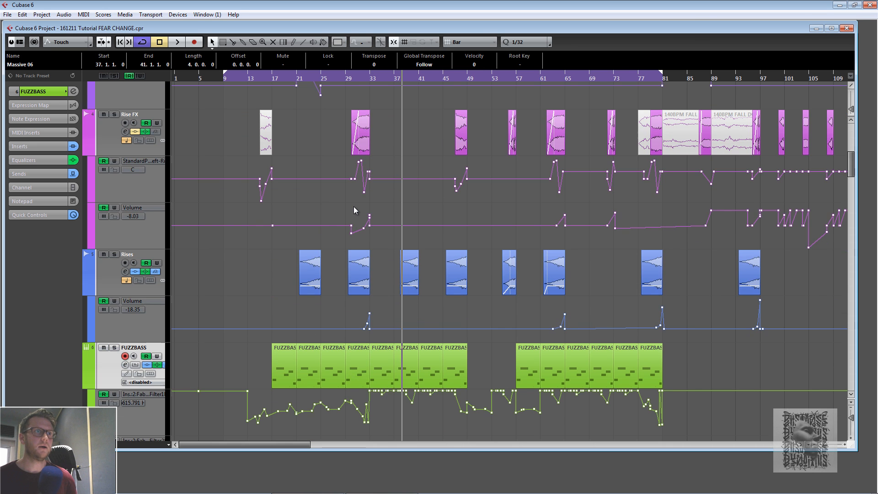
scroll(354, 207, down, 12)
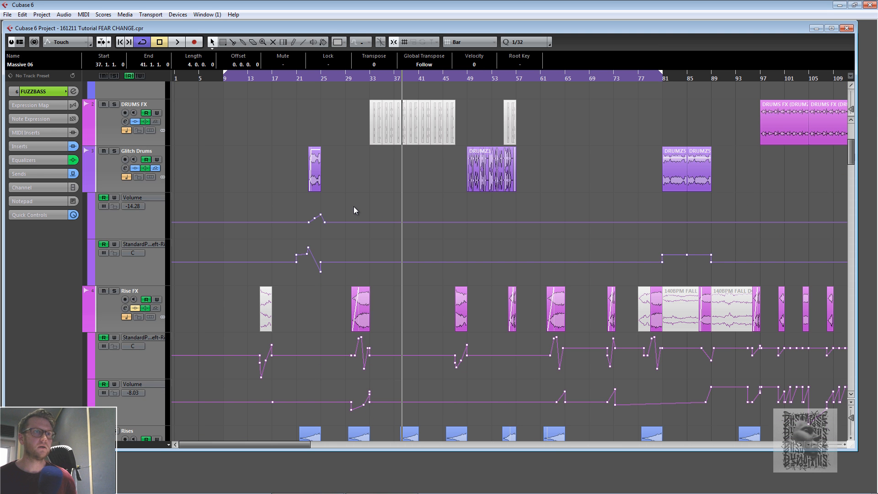
scroll(354, 210, down, 3)
scroll(357, 211, up, 3)
scroll(333, 245, up, 2)
scroll(333, 247, up, 2)
scroll(333, 247, down, 2)
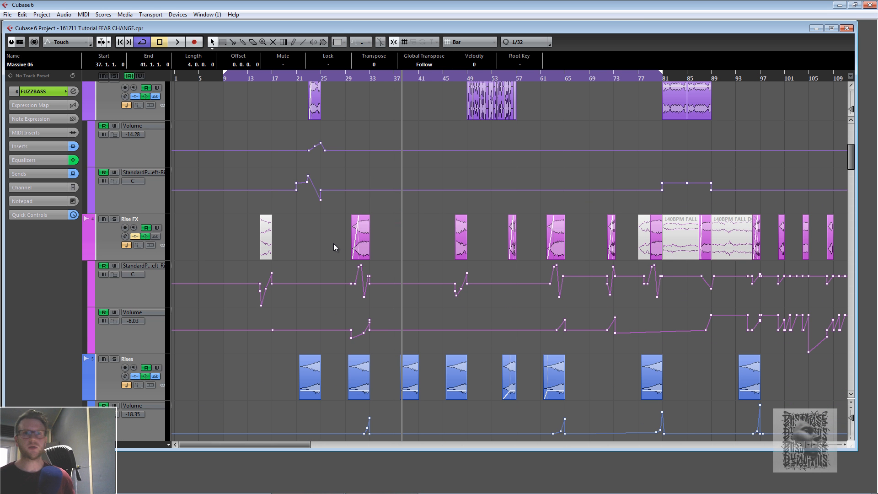
click(851, 402)
click(851, 402)
scroll(585, 261, up, 3)
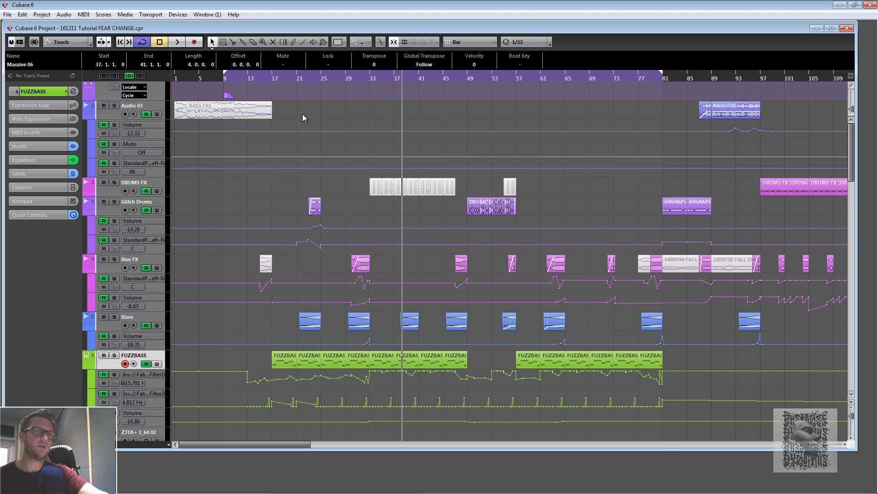
click(295, 81)
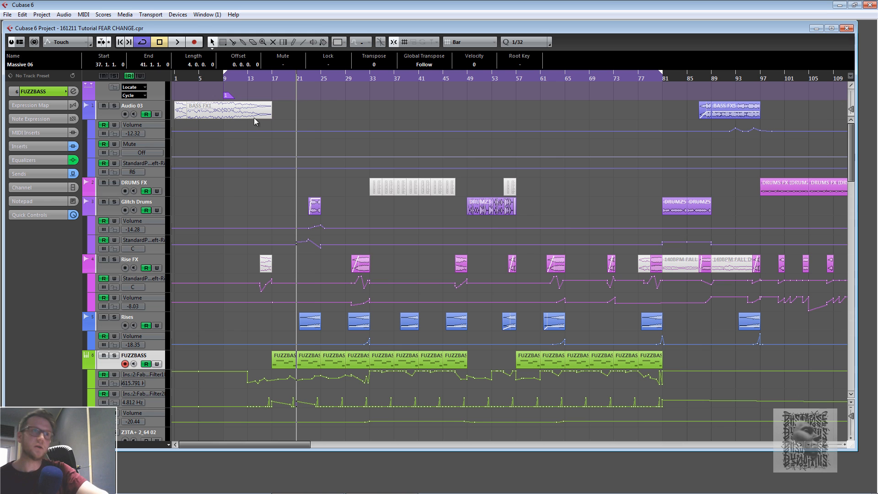
click(305, 78)
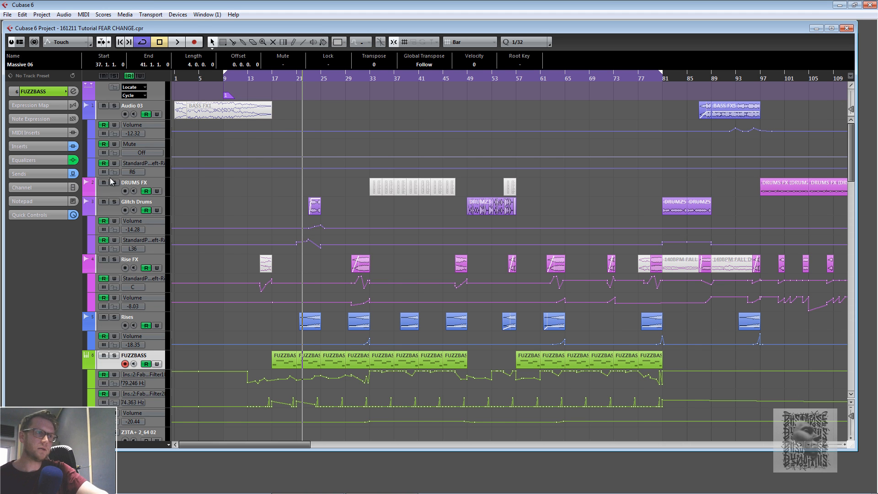
click(114, 202)
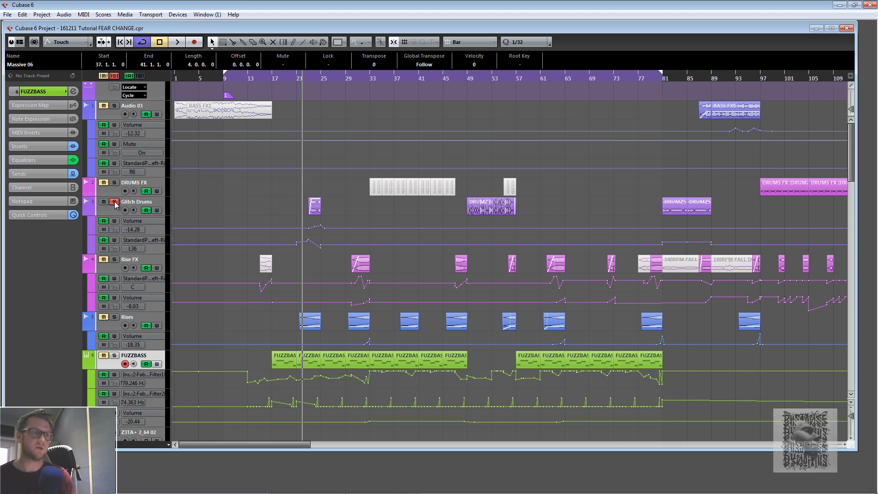
key(space)
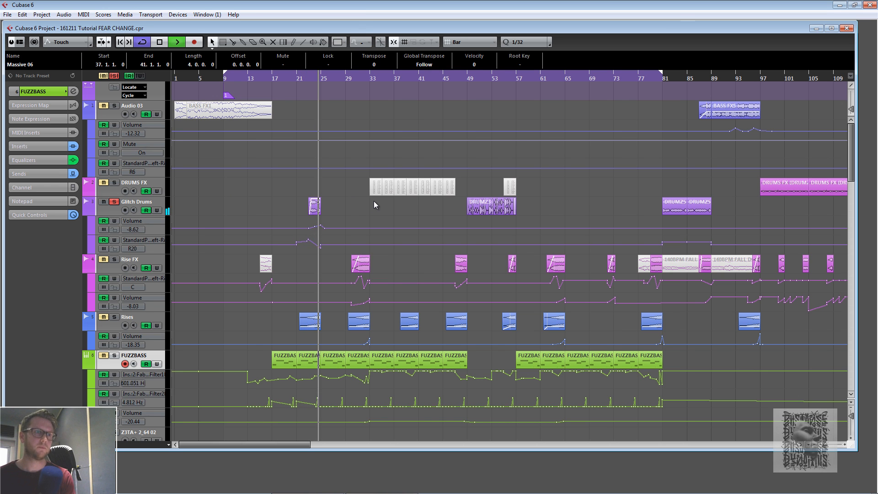
key(space)
- Move the solo from Glitch Drums to the Rises track and play from around bar 22, then stop
click(114, 201)
click(308, 78)
click(115, 317)
key(space)
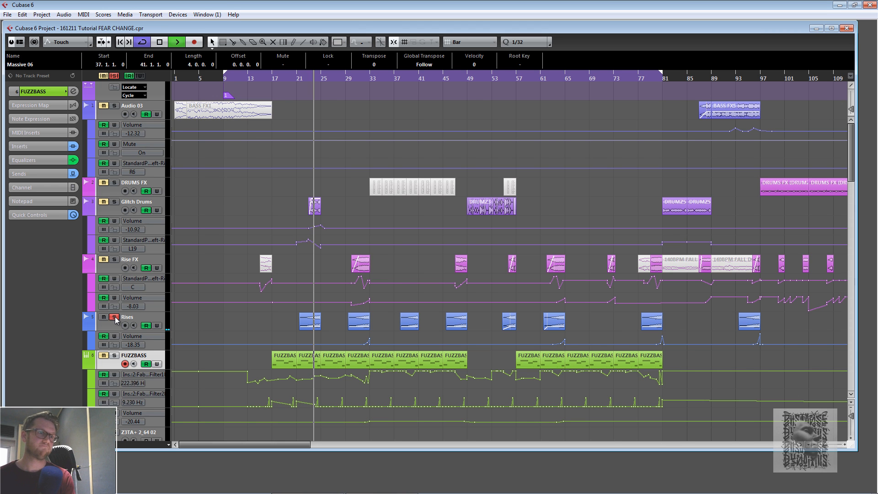
key(space)
- Unsolo the Rises track and play the full mix from around bar 21
click(114, 318)
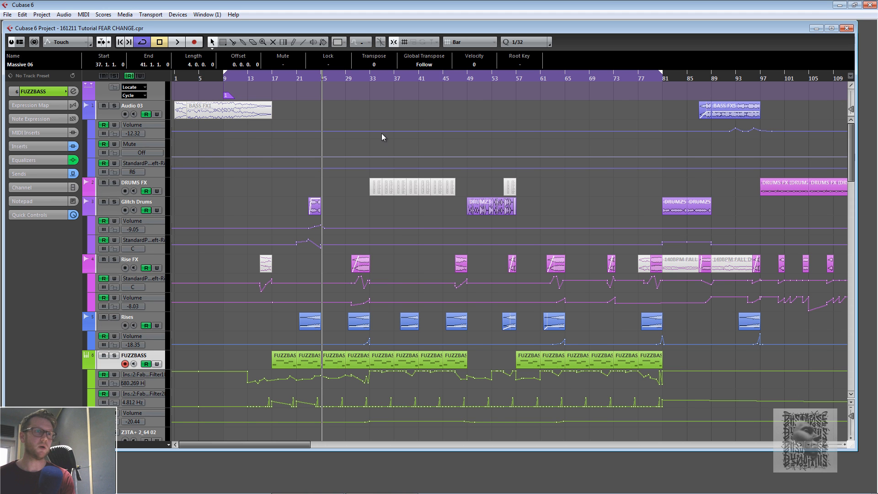
click(303, 77)
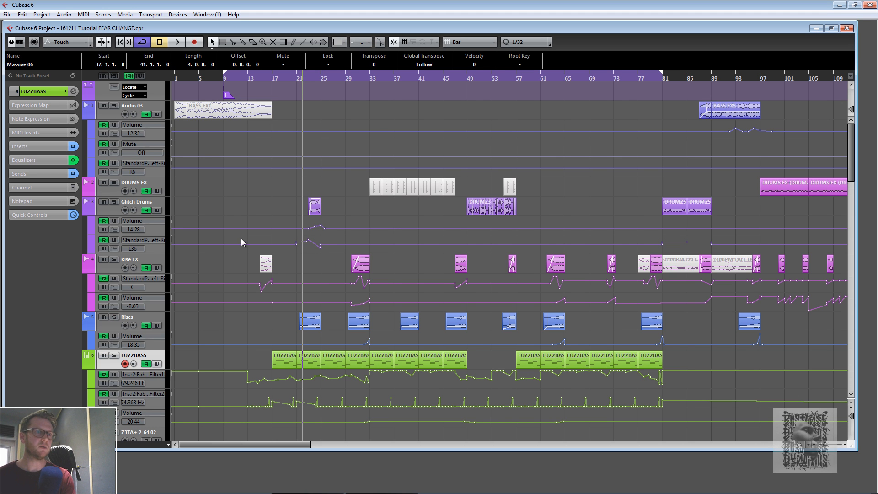
click(295, 78)
key(space)
key(space)
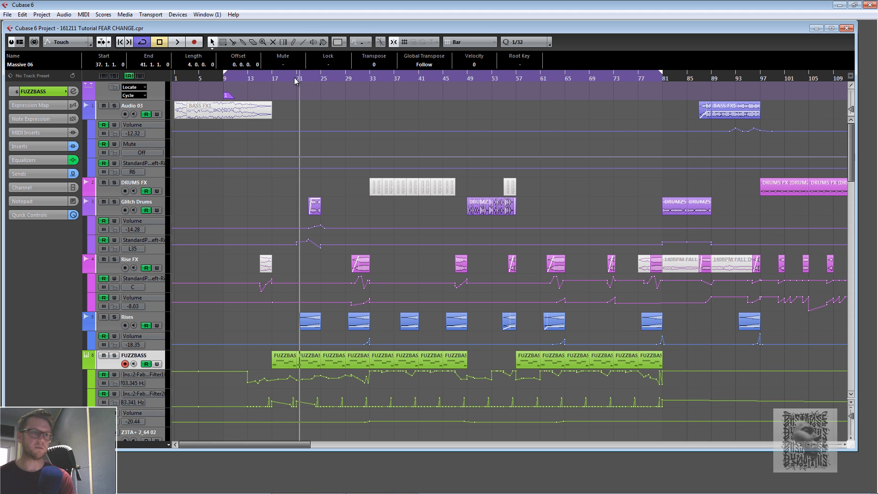
key(space)
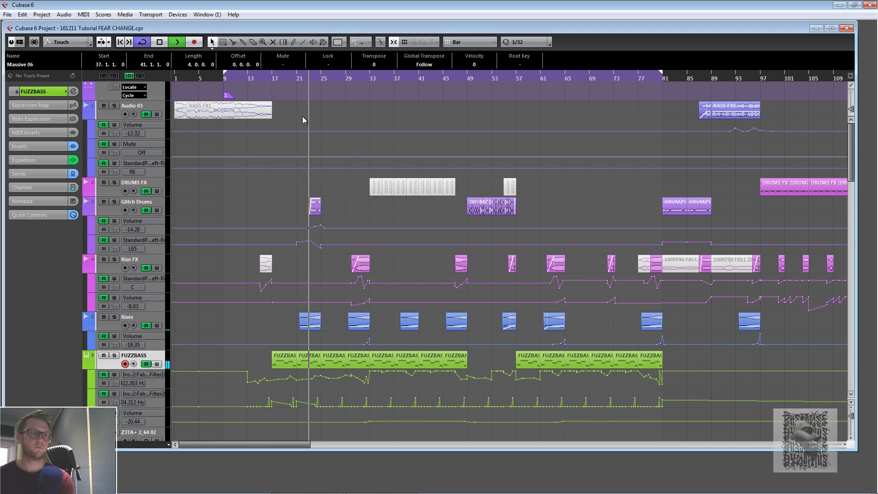
- Stop playback and use the Mute tool to mute the Glitch Drums and Rises events near bar 23
right_click(334, 190)
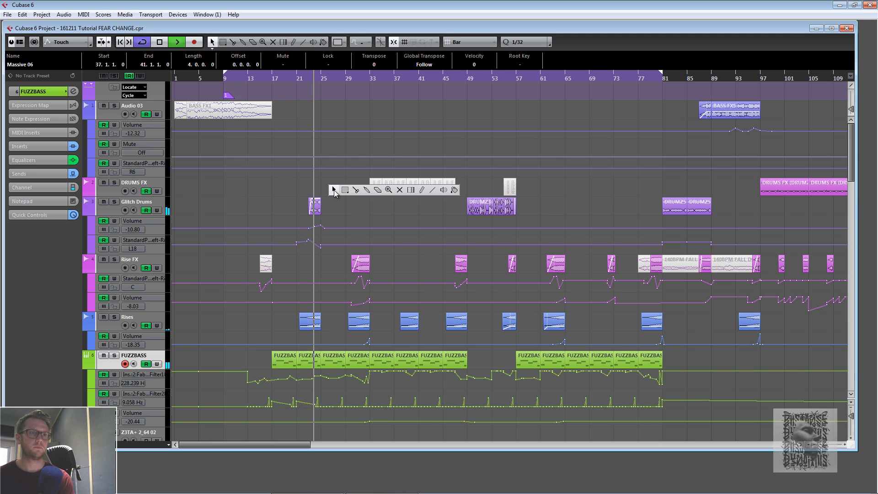
click(399, 190)
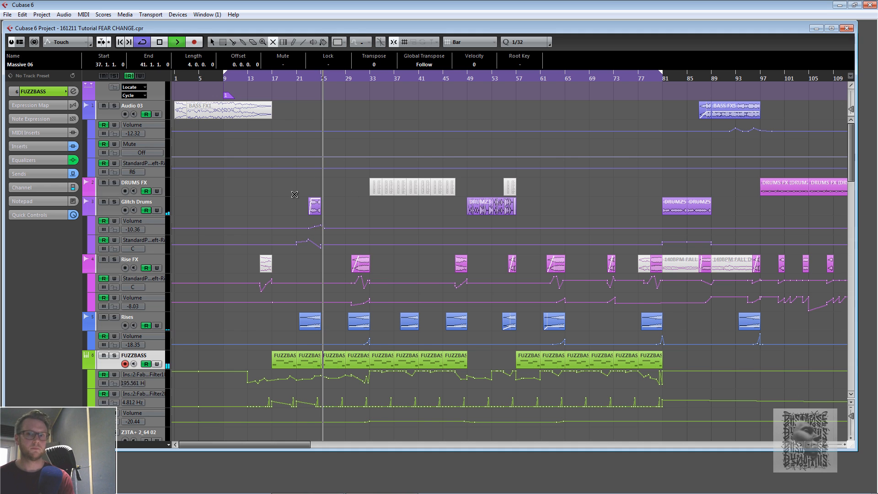
key(space)
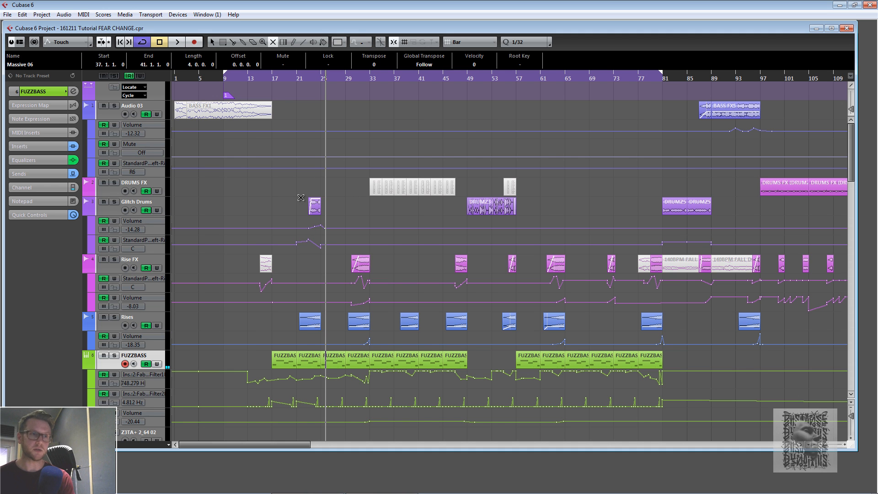
click(314, 206)
click(305, 321)
- Play from around bar 21, stop, then unmute the Glitch Drums and Rises events near bar 23
click(297, 80)
key(space)
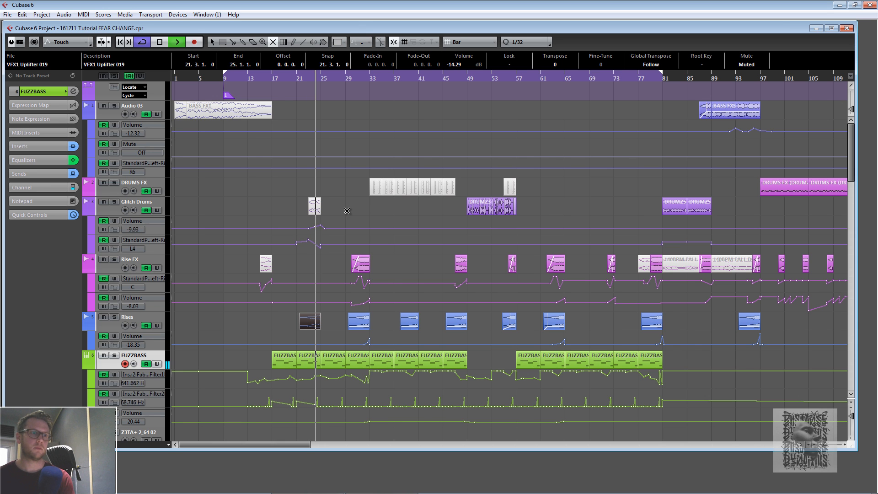
key(space)
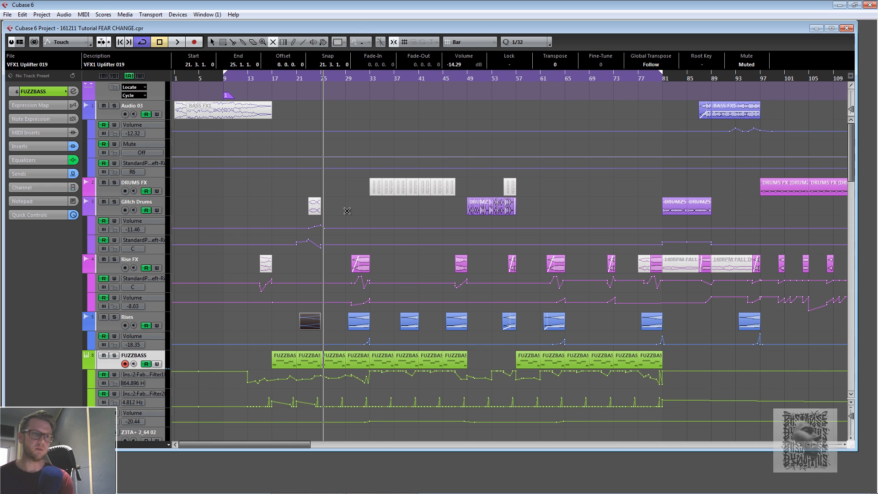
click(315, 207)
click(305, 322)
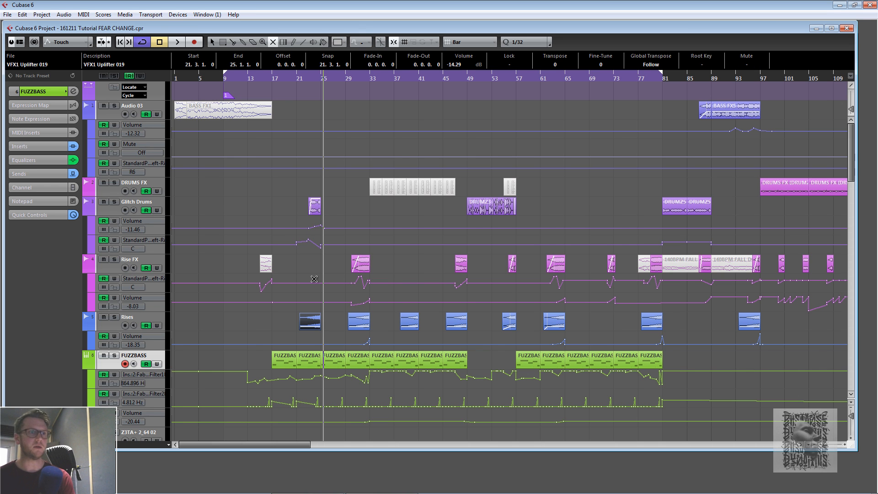
- Switch back to the Object Selection tool, select the Rise FX event at bar 30 and solo the Rise FX track
click(350, 77)
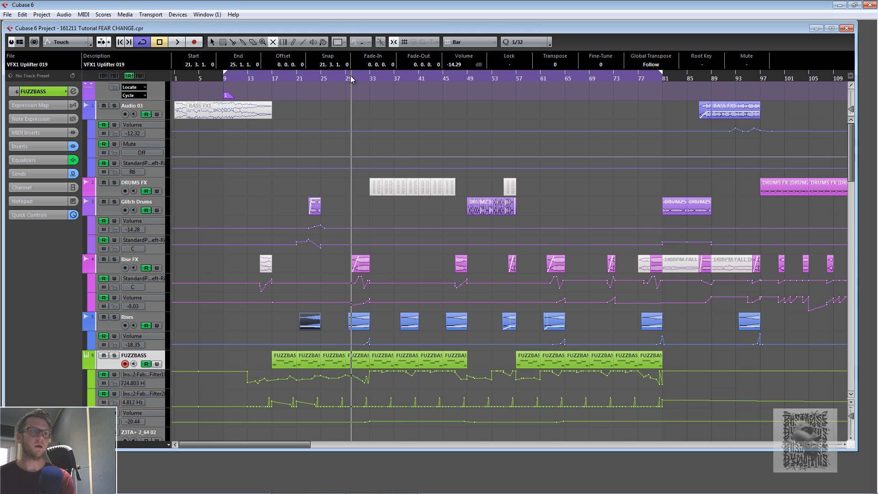
key(1)
click(364, 262)
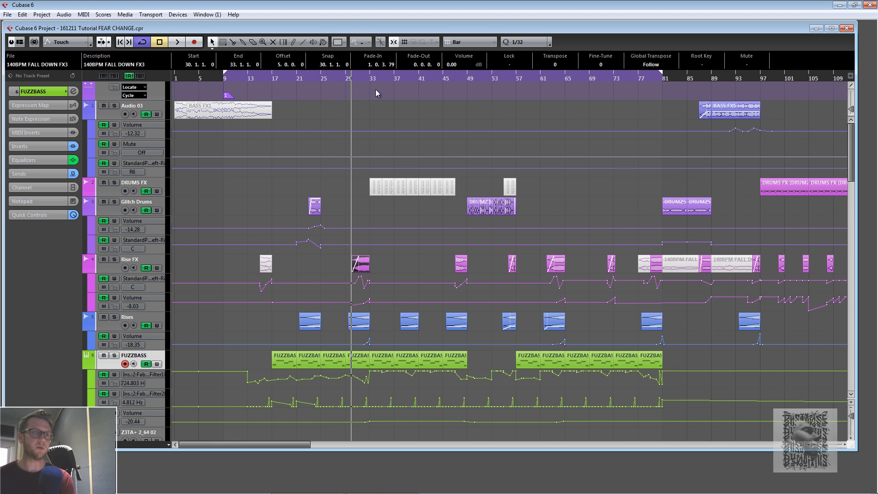
click(356, 77)
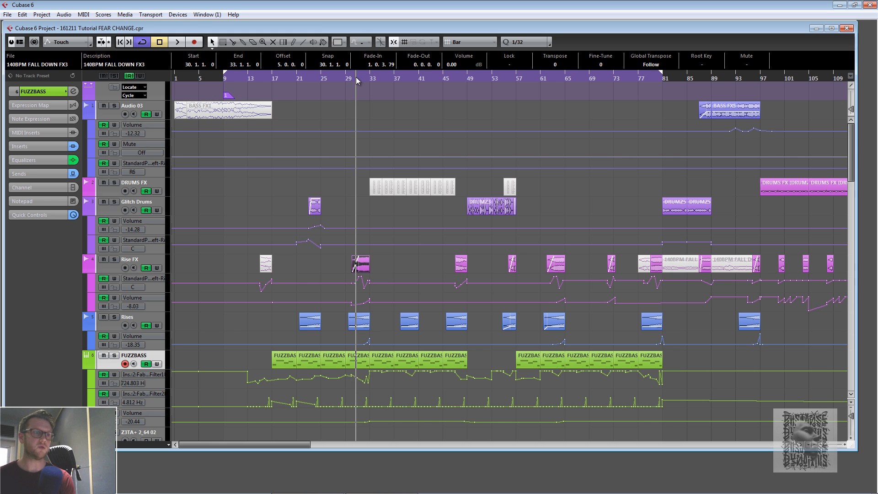
click(114, 260)
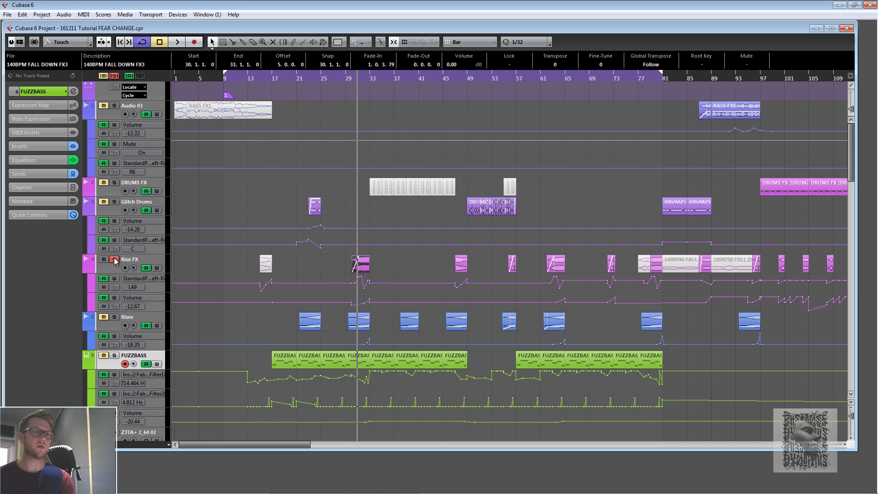
- Play the soloed Rise FX track from around bar 29 and stop playback
double_click(347, 78)
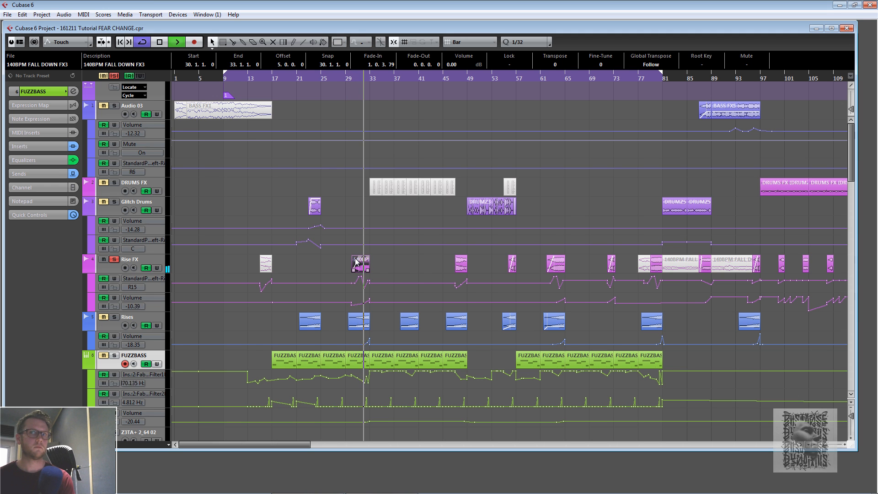
key(space)
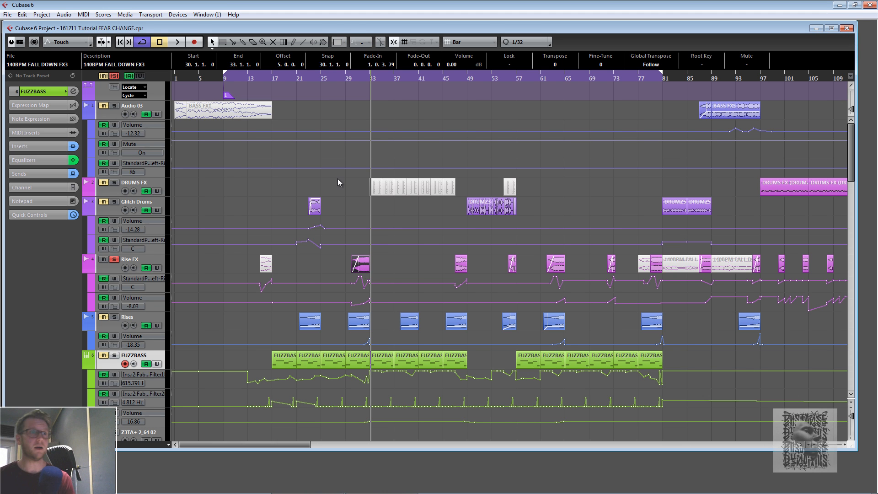
click(341, 76)
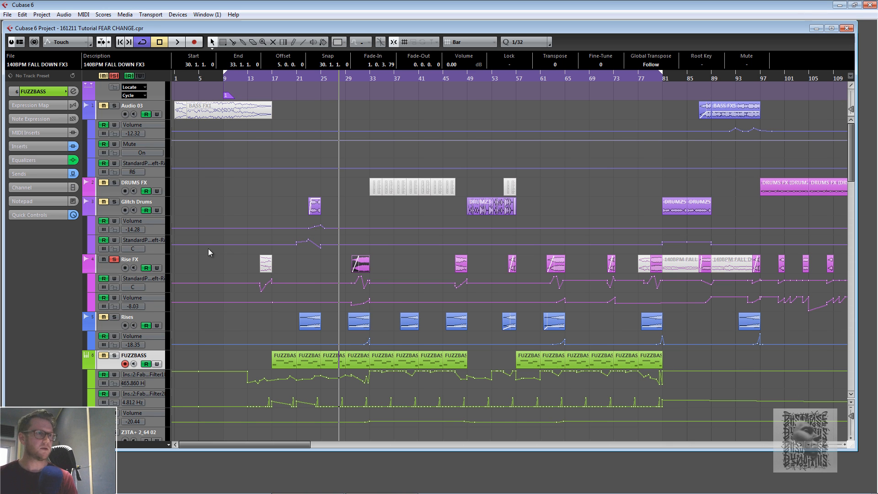
- Solo both the Rises and Rise FX tracks and play them together from around bar 29
click(115, 260)
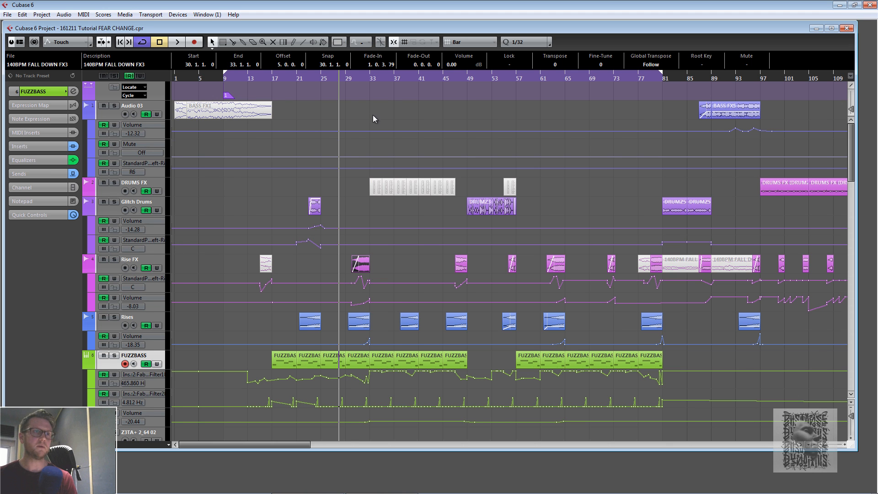
click(352, 82)
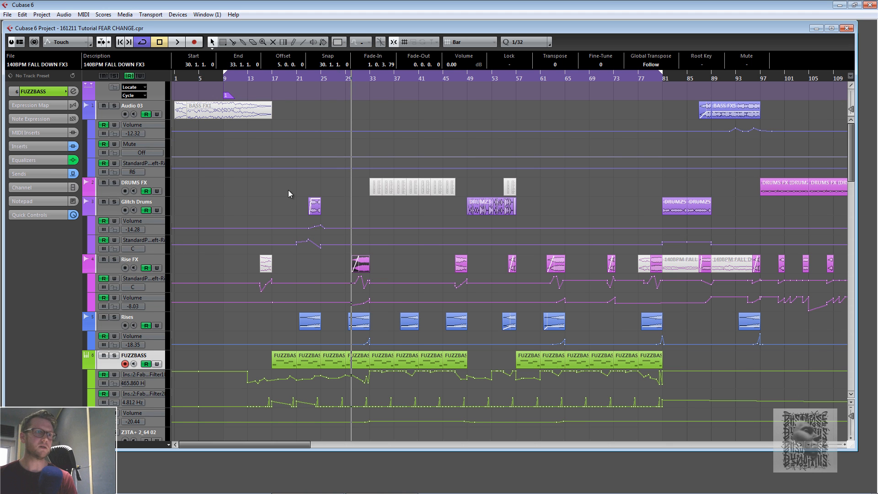
click(115, 316)
click(116, 260)
key(space)
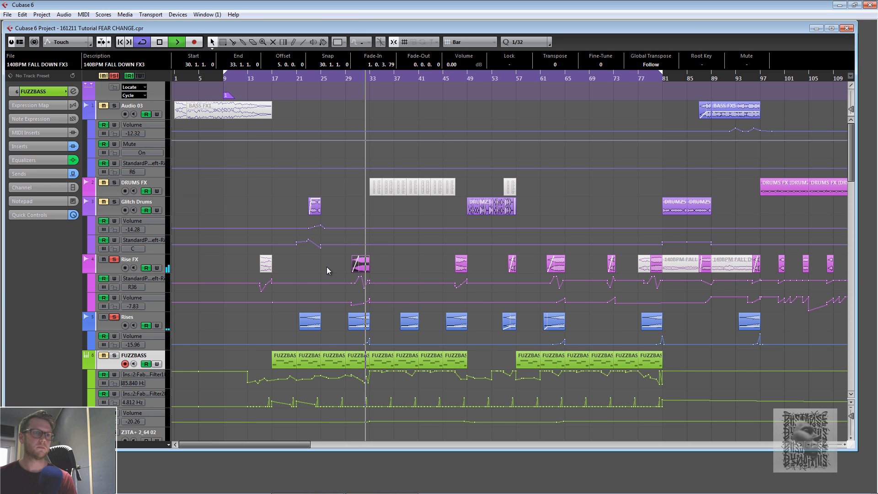
key(space)
- Unsolo the Rises track and play the section around bar 29 again
click(342, 78)
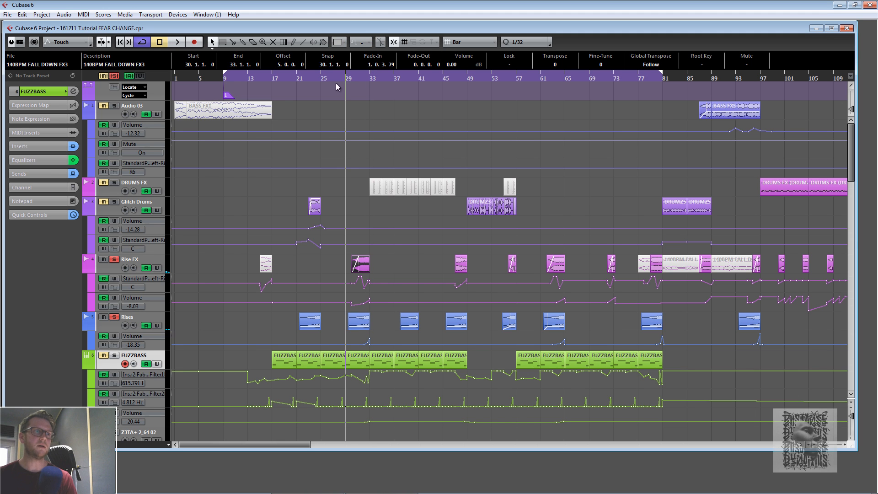
click(114, 318)
key(space)
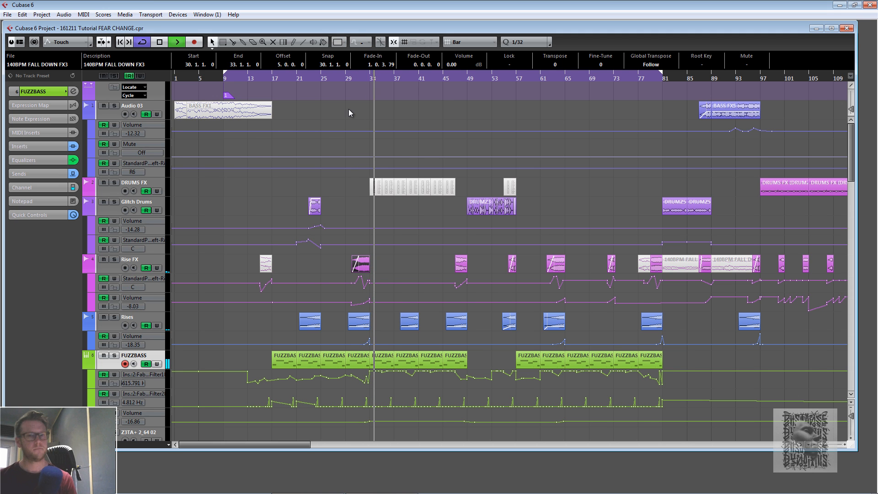
key(space)
click(346, 76)
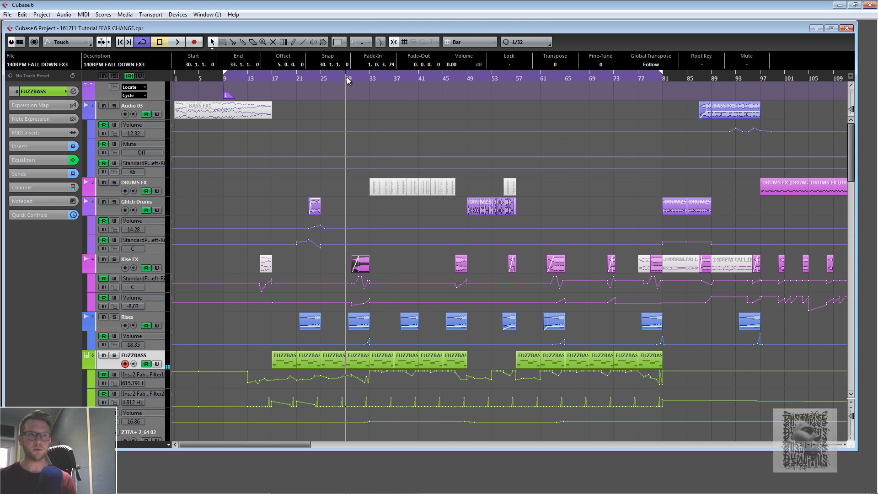
- Use the Mute tool to mute the Rise FX and Rises events near bar 30 and play the section
right_click(344, 256)
click(407, 256)
click(360, 264)
click(361, 327)
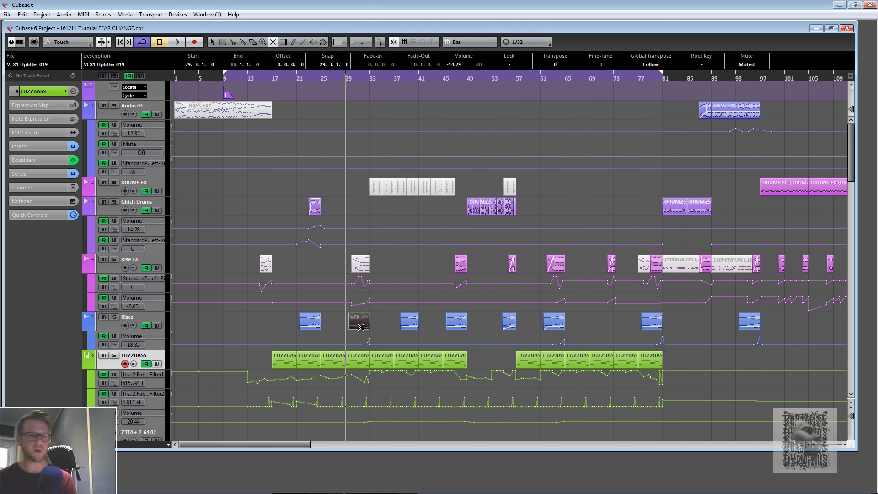
key(space)
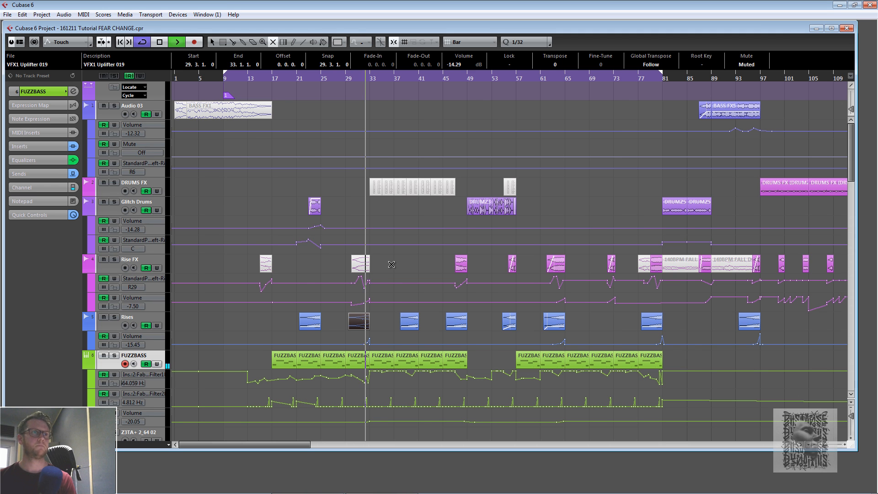
key(space)
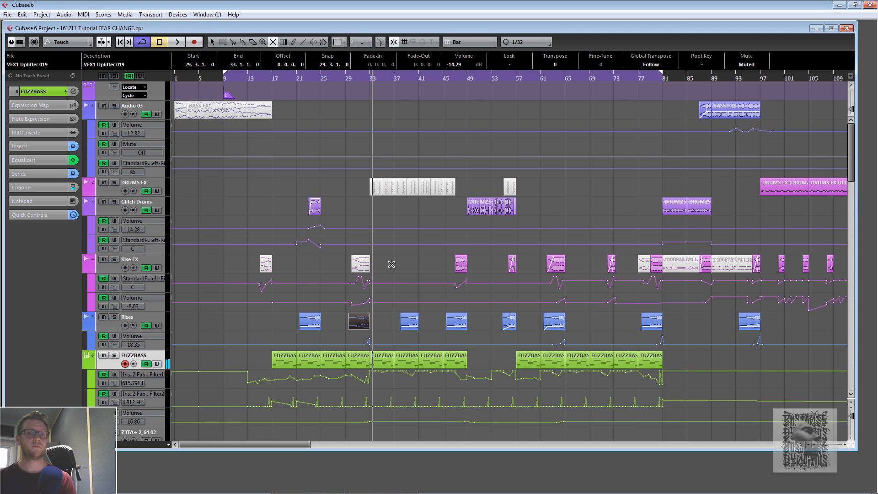
- Unmute the Rise FX and Rises events near bar 30 and switch back to the Object Selection tool
click(360, 264)
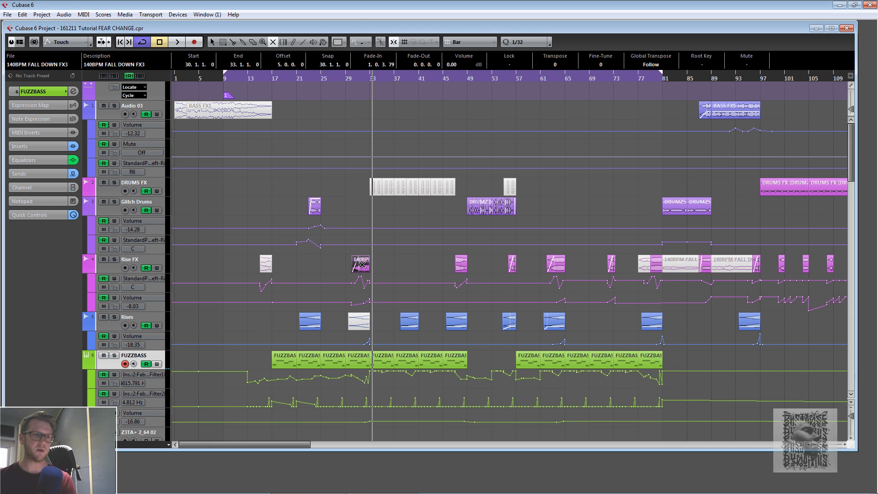
click(351, 326)
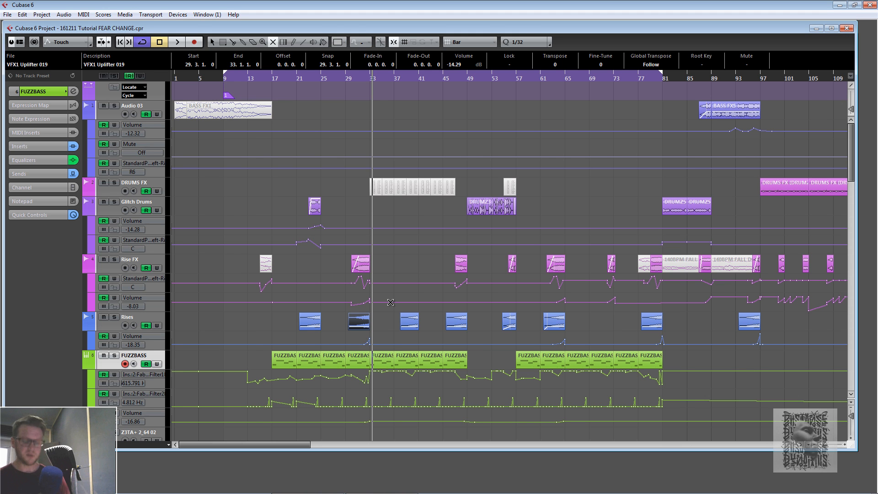
click(408, 321)
key(1)
- Play the soloed Rise FX track from around bar 47, then unsolo it
click(437, 265)
click(454, 80)
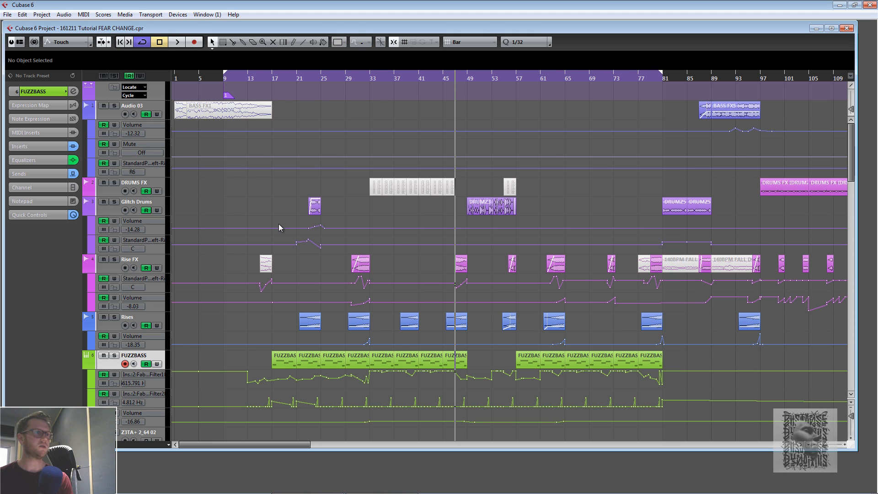
click(114, 259)
key(space)
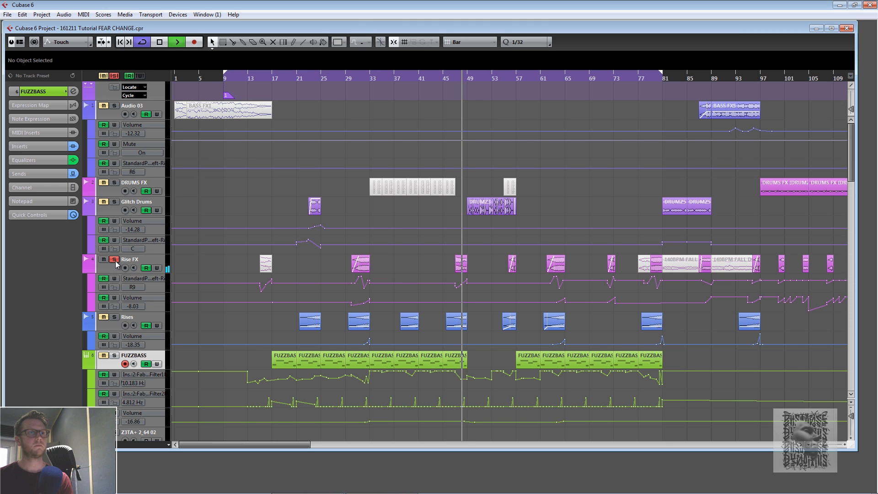
key(space)
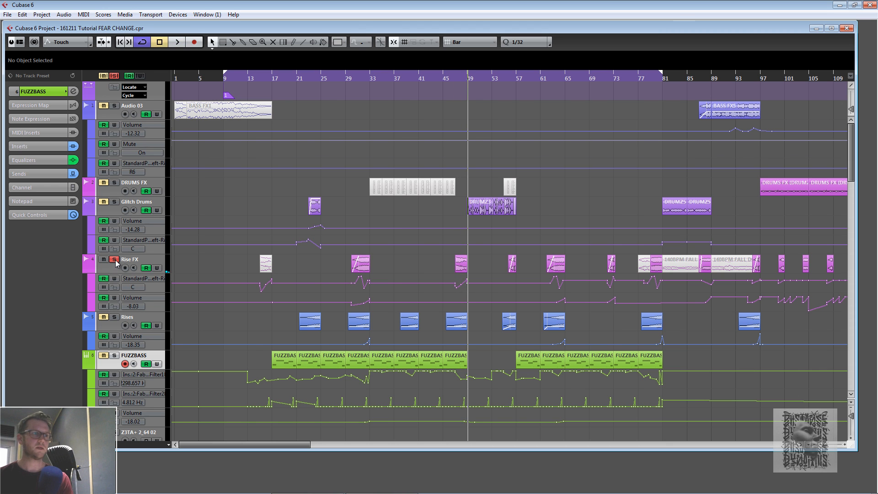
click(114, 259)
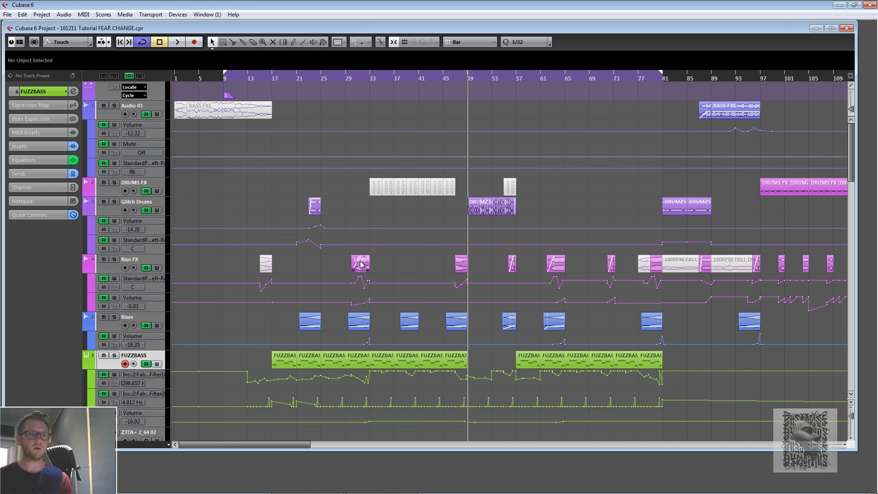
- Extend the Rise FX event near bar 47 so it spans bars 43 to 51
drag(456, 270, 403, 271)
drag(465, 271, 479, 270)
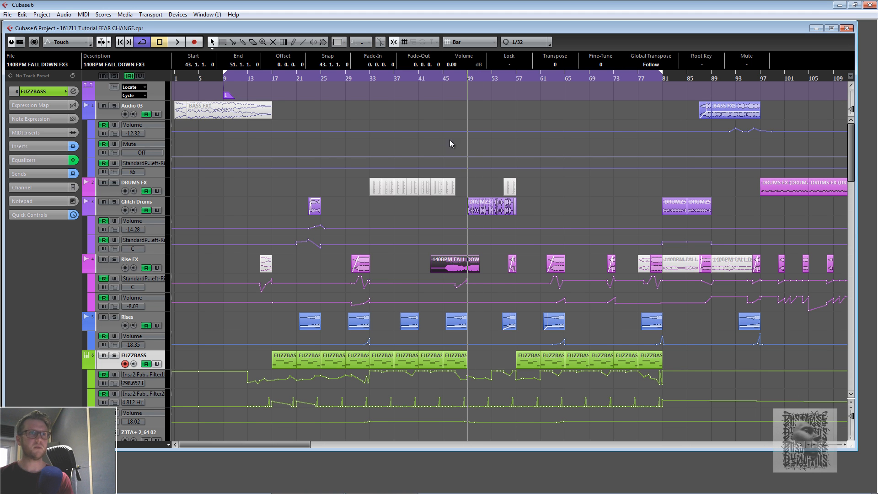
- Solo the Rise FX track and play the extended event from around bar 45
click(449, 78)
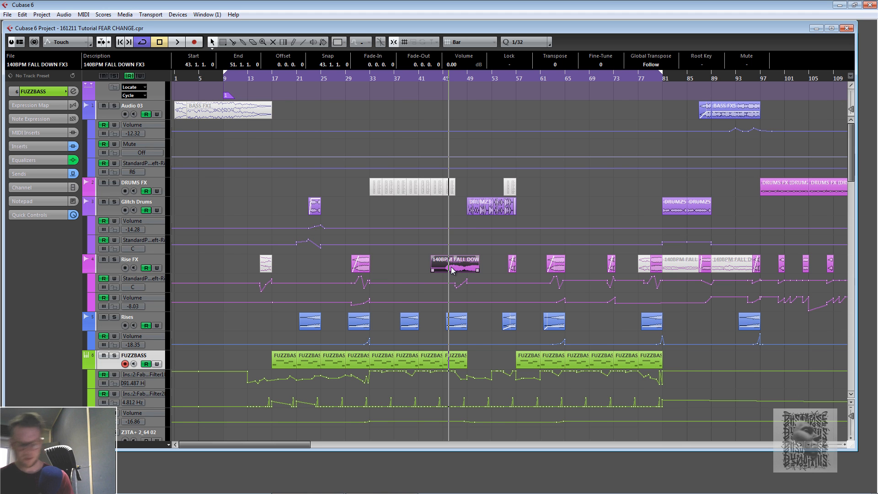
click(114, 259)
key(space)
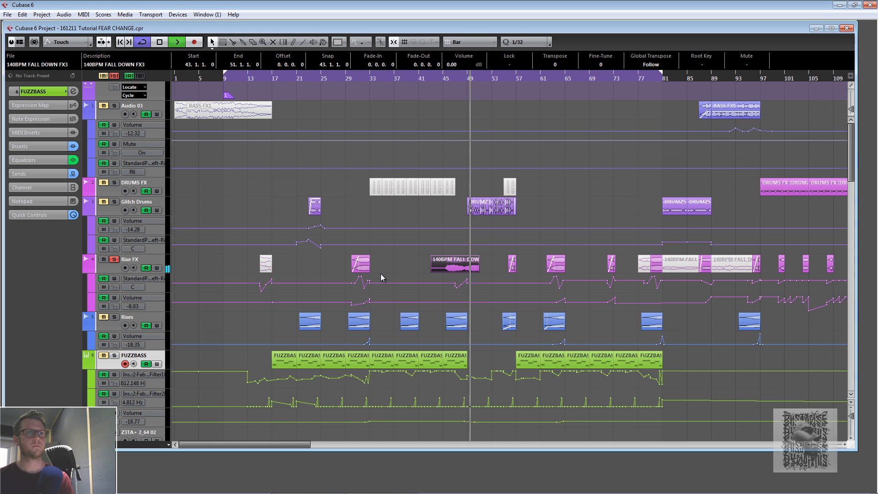
key(space)
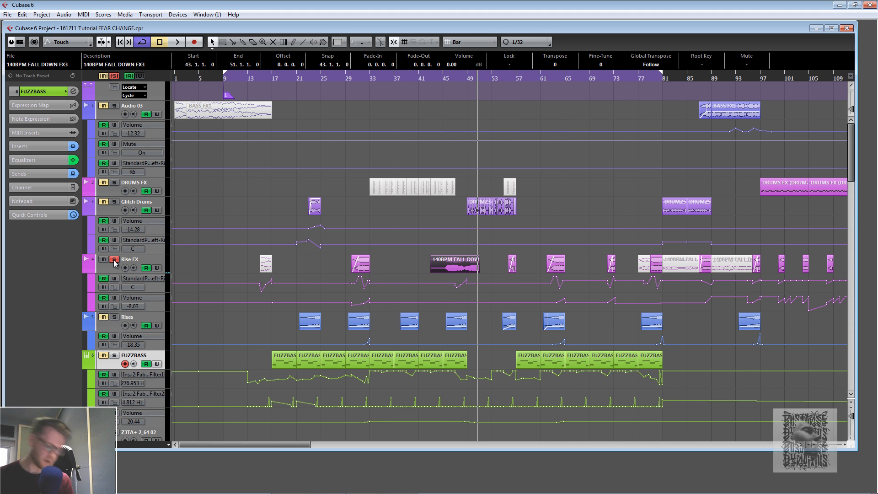
- Unsolo the Rise FX track and undo both edge changes to its event near bar 47
click(114, 259)
key(ctrl+z)
key(ctrl+z)
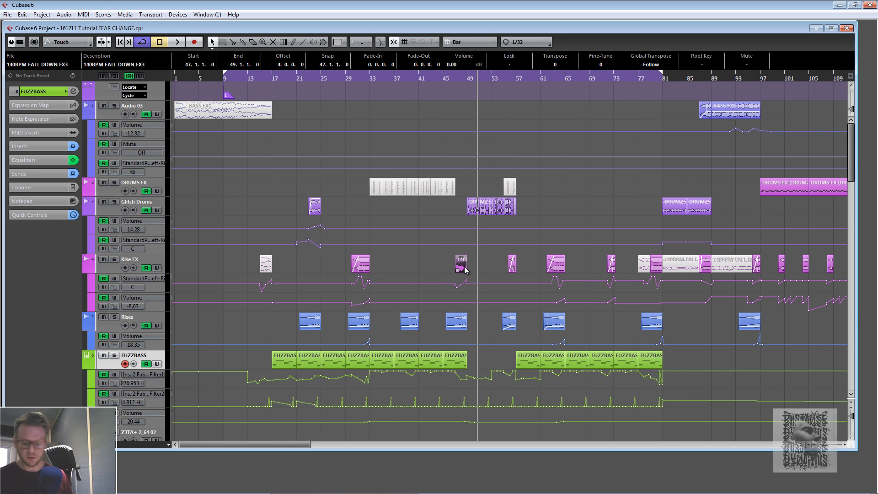
click(509, 76)
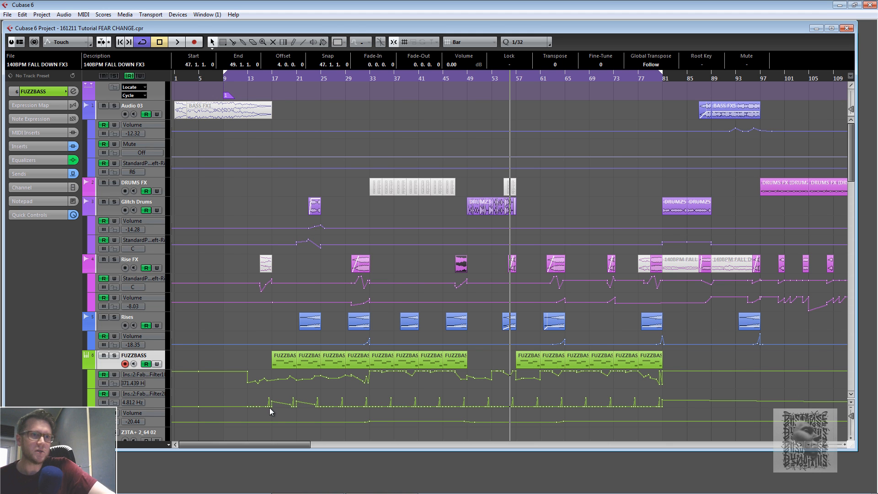
click(502, 76)
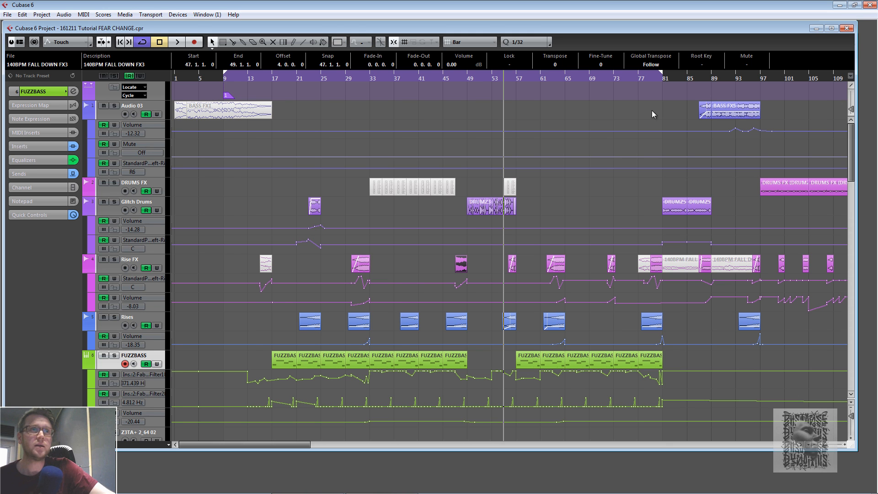
click(518, 78)
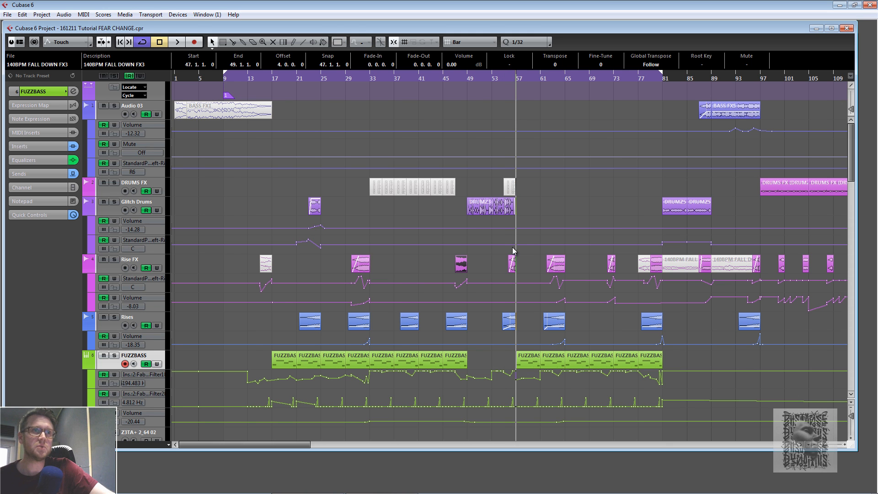
click(466, 81)
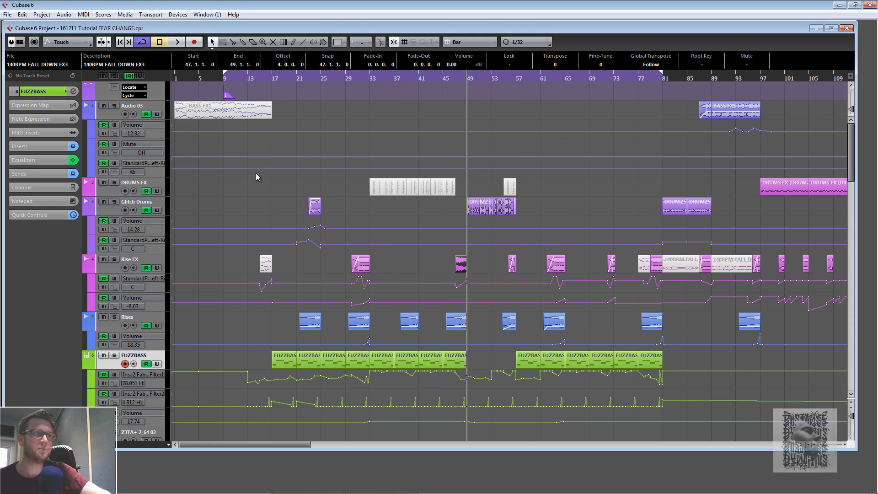
click(462, 82)
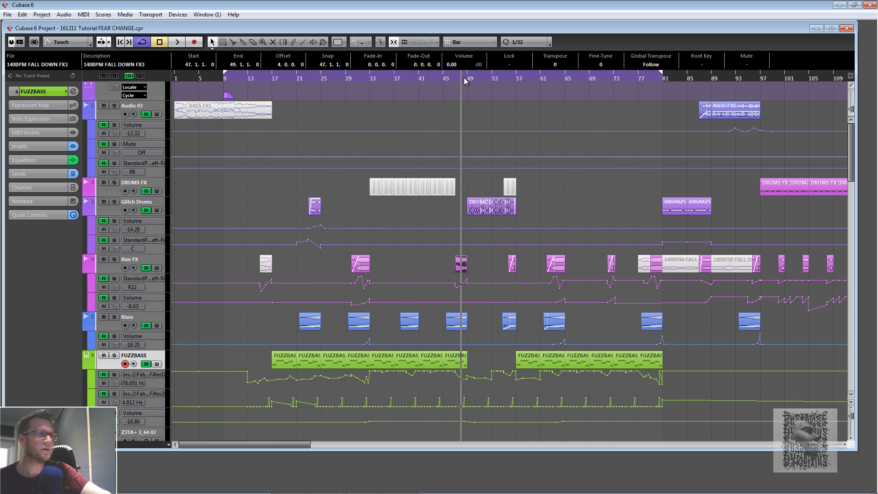
- Solo the Glitch Drums track and start playback from around bar 47
click(114, 201)
click(115, 202)
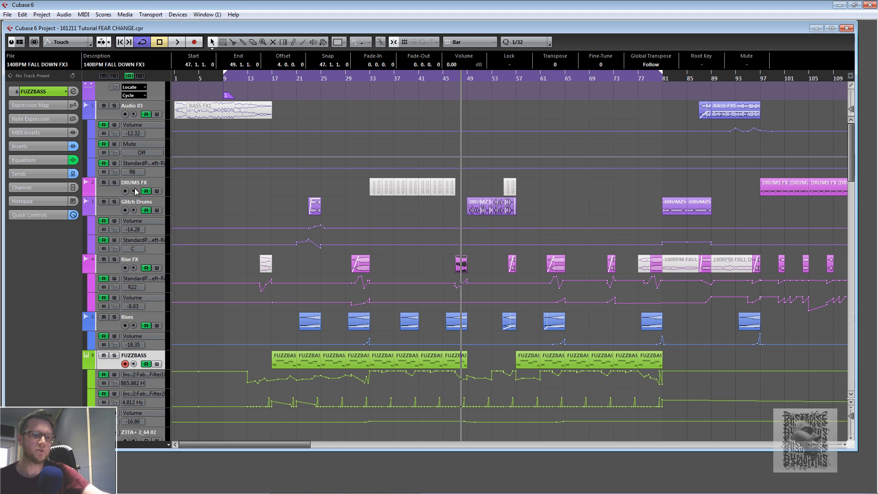
click(114, 201)
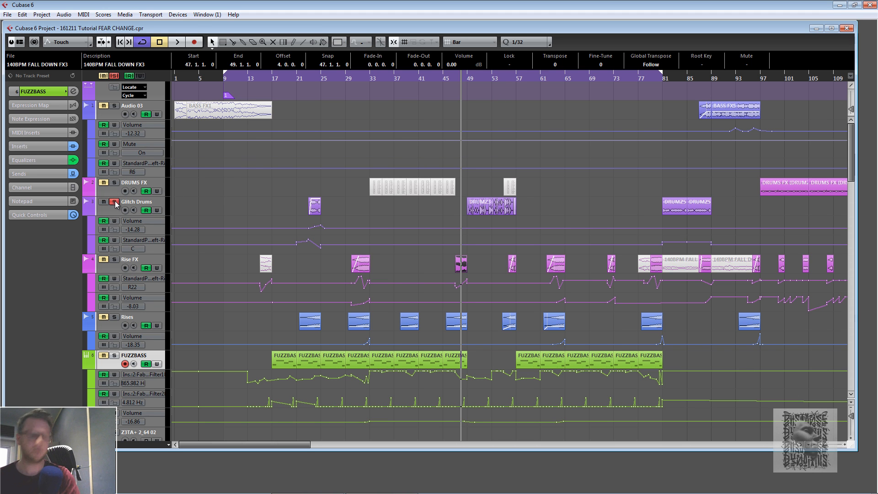
click(467, 77)
key(space)
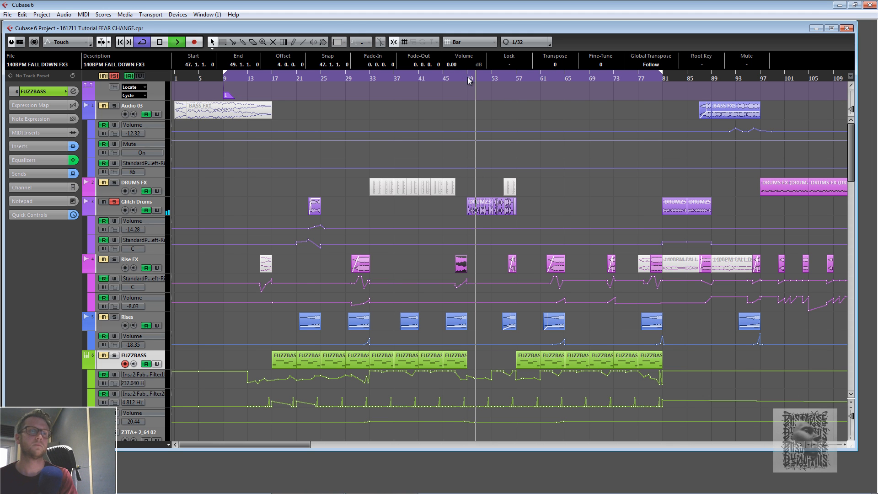
- Open the Glitch Drums channel settings to inspect its inserts and EQ, then close the window
click(157, 203)
click(73, 92)
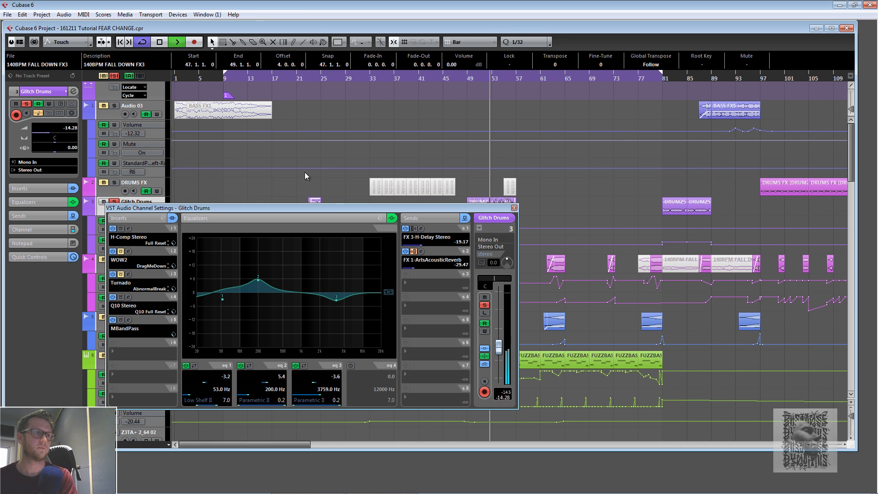
click(514, 209)
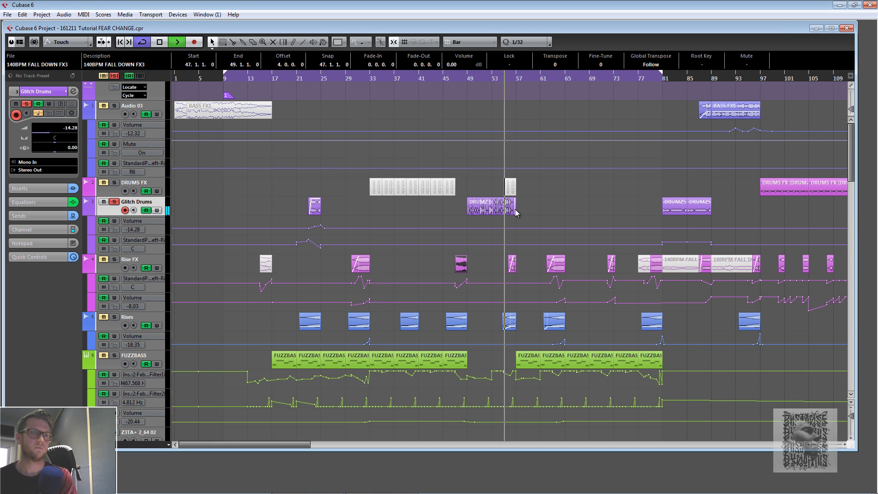
- Stop playback, clear the Glitch Drums solo and play the full mix from around bar 45
key(space)
click(465, 76)
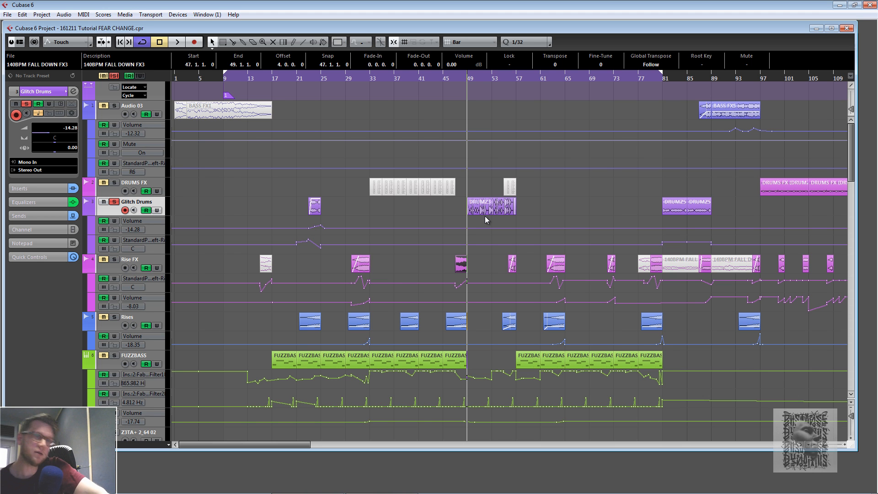
click(459, 77)
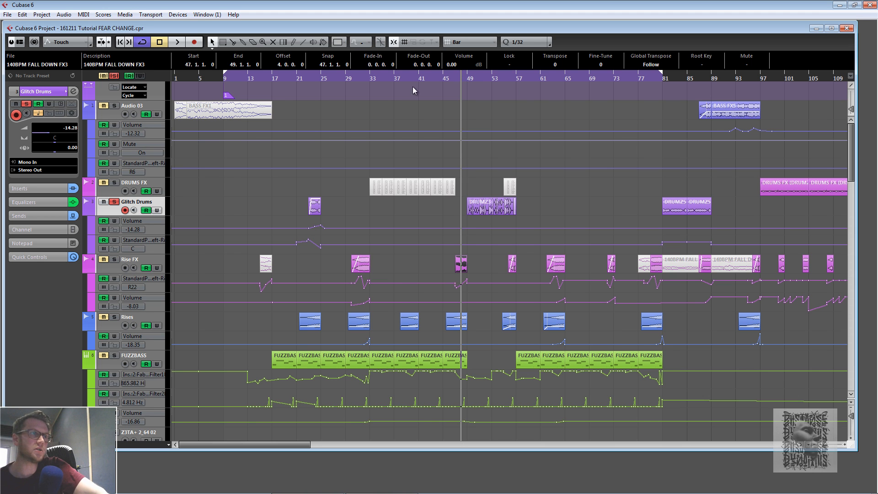
click(114, 76)
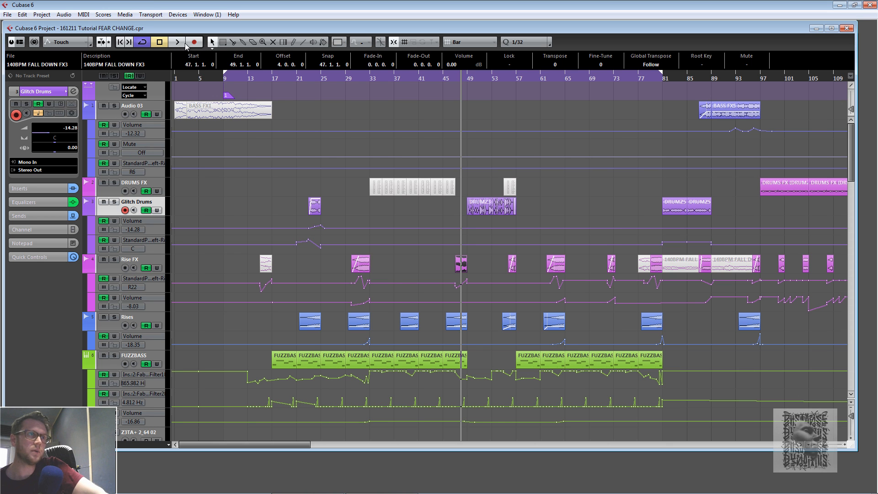
click(442, 78)
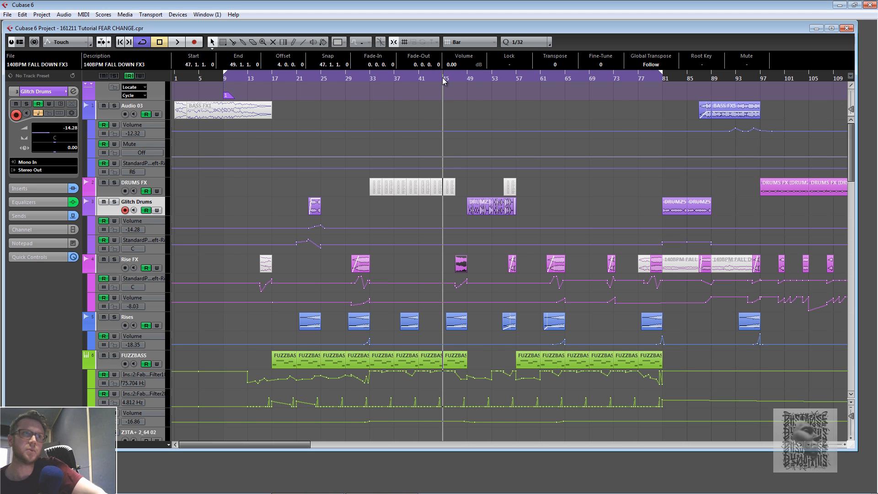
click(174, 43)
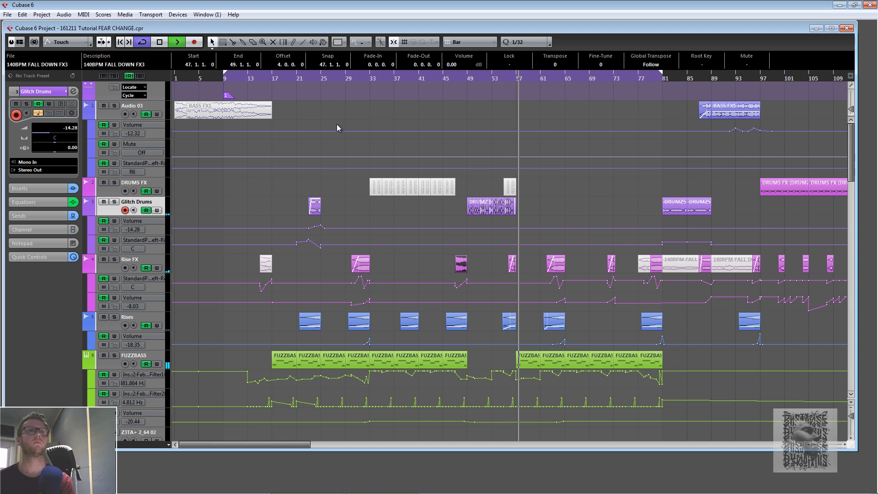
- Stop playback, scroll down to the drum tracks and briefly play the mix from bar 9
key(space)
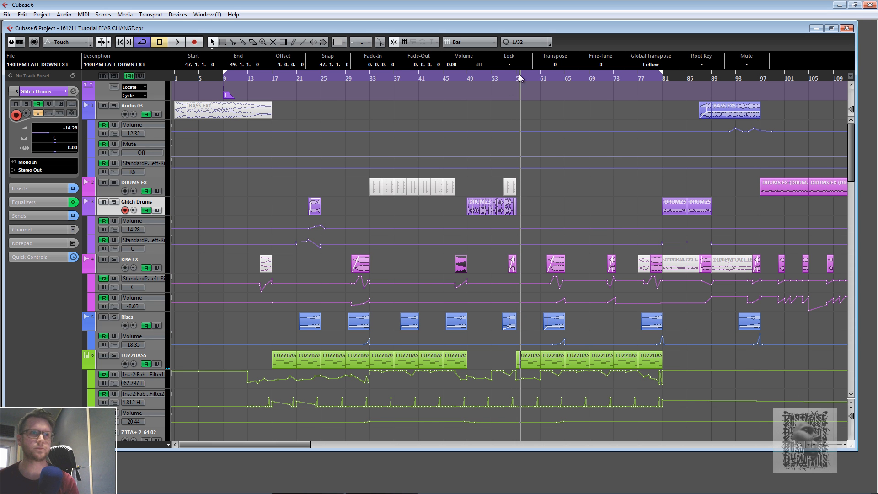
scroll(487, 203, down, 10)
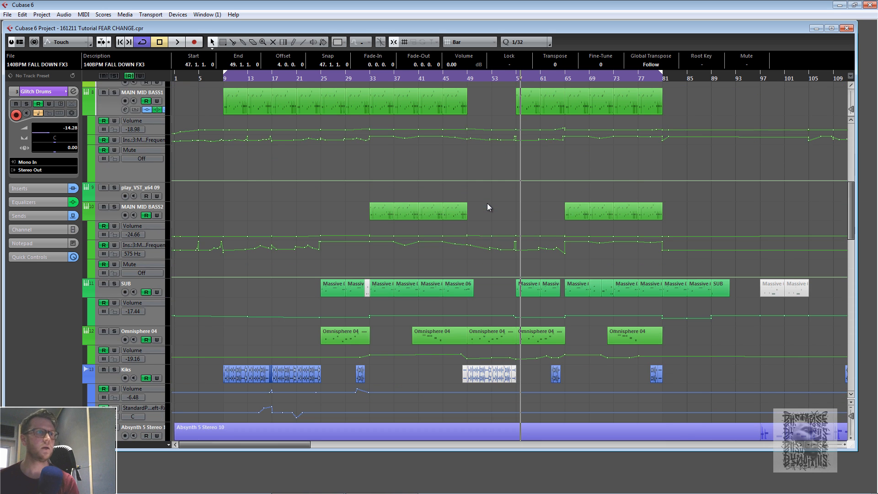
click(223, 79)
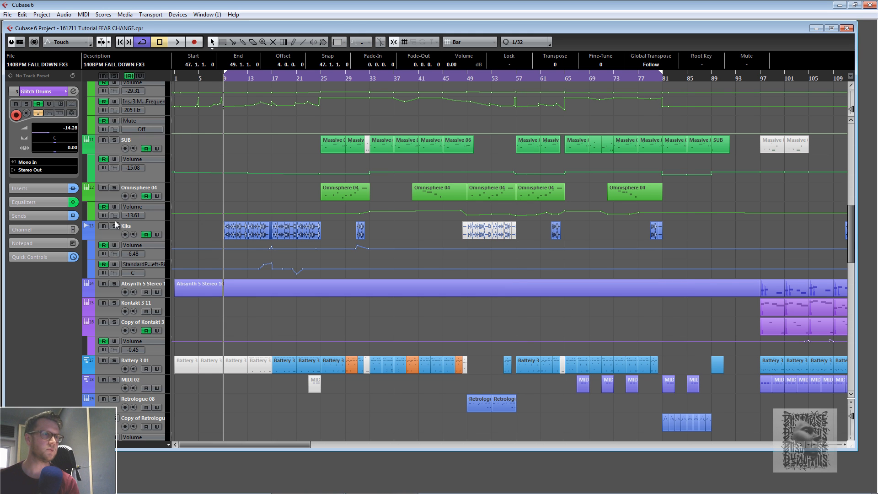
key(space)
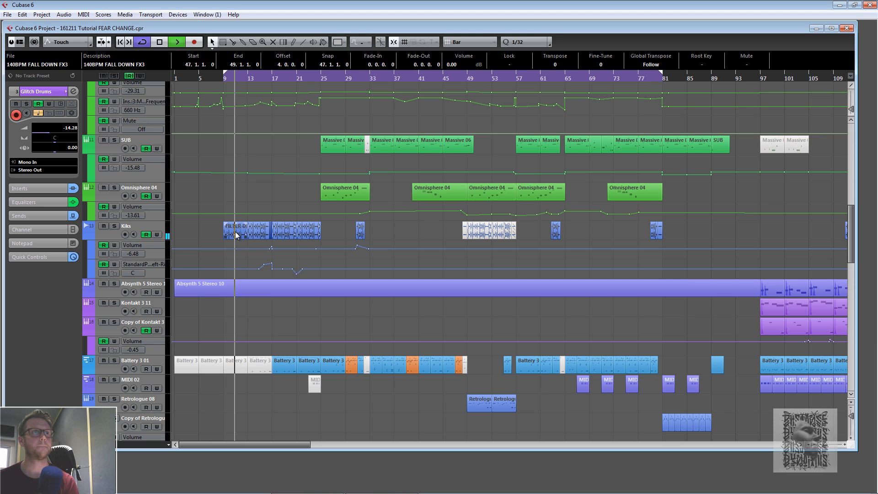
key(space)
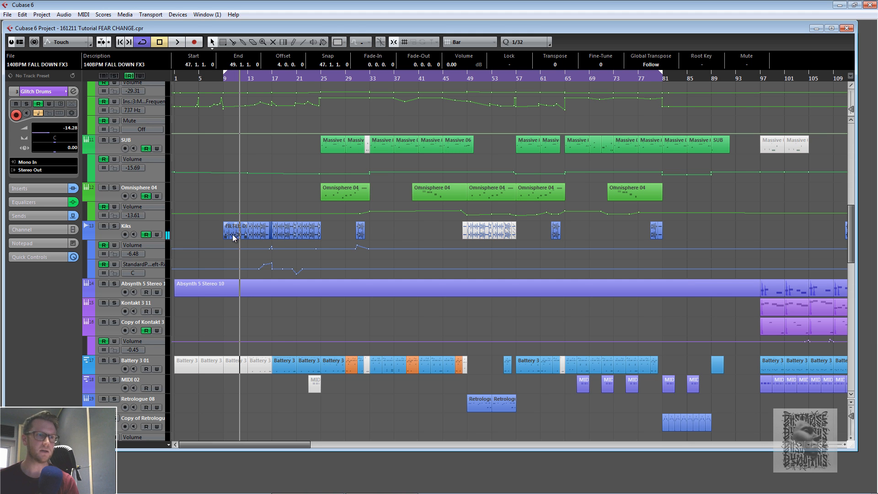
- Set the locators to the Battery 3 event at bar 37 and audition it with the Battery 3 01 track soloed, then unsolo
click(282, 364)
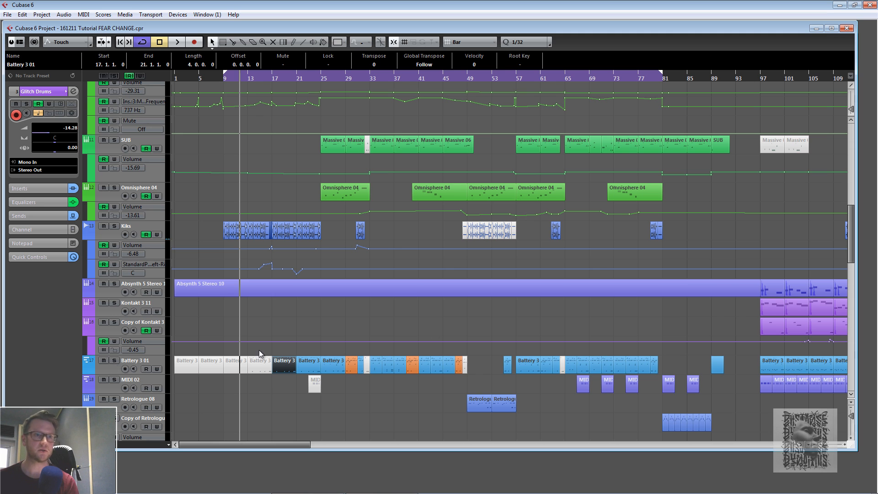
click(402, 364)
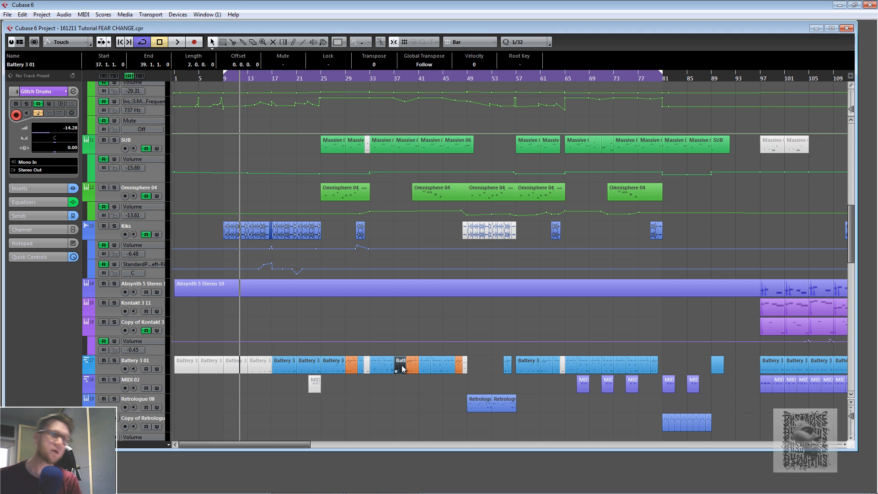
key(p)
key(space)
click(111, 360)
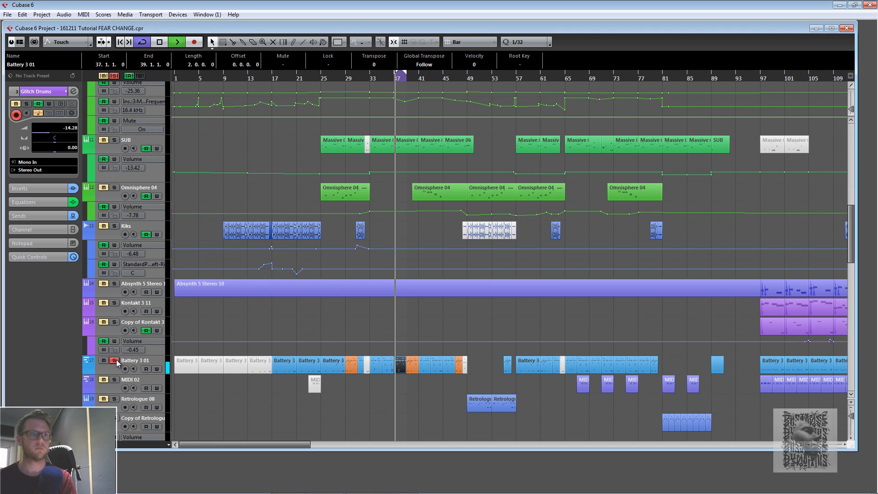
key(space)
click(114, 360)
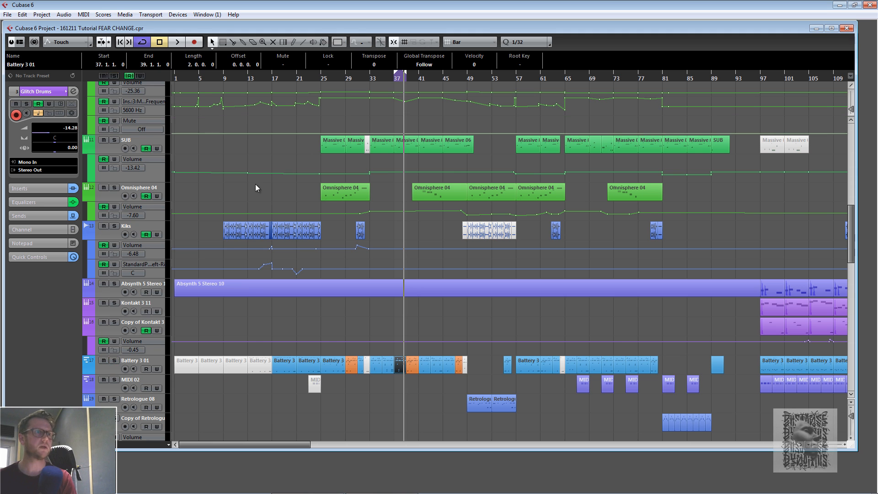
- Select the FILTER DRUM LOOP event at bar 9 and audition it with the Kiks track soloed, then unsolo and stop
click(241, 233)
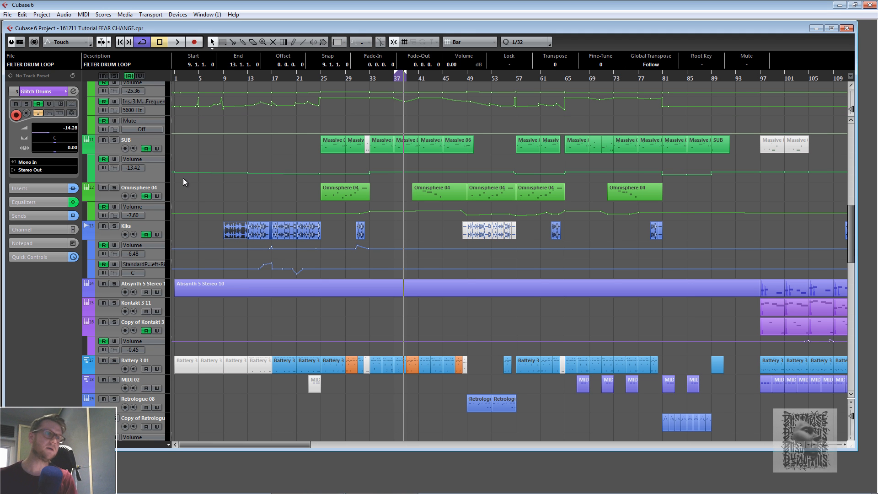
click(112, 226)
key(shift+g)
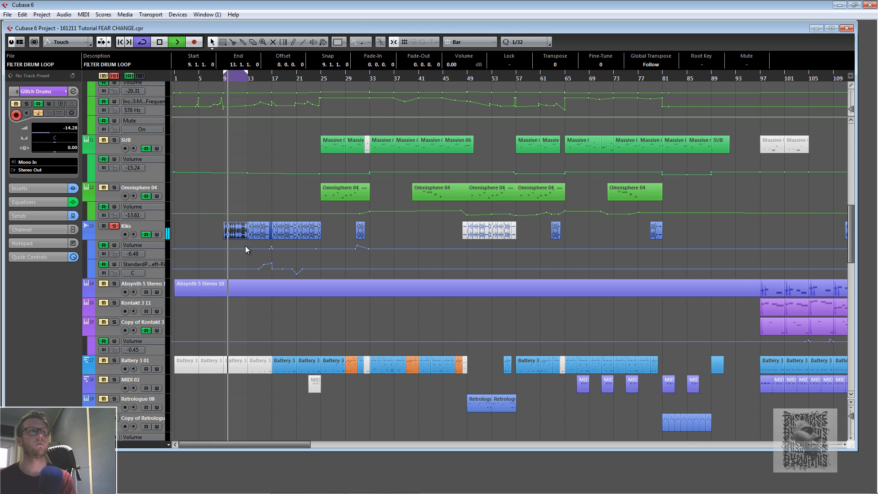
click(115, 226)
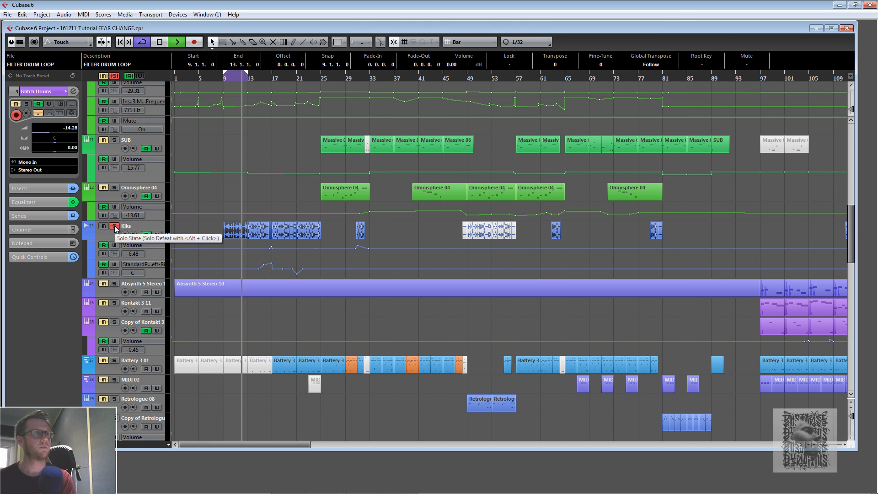
key(space)
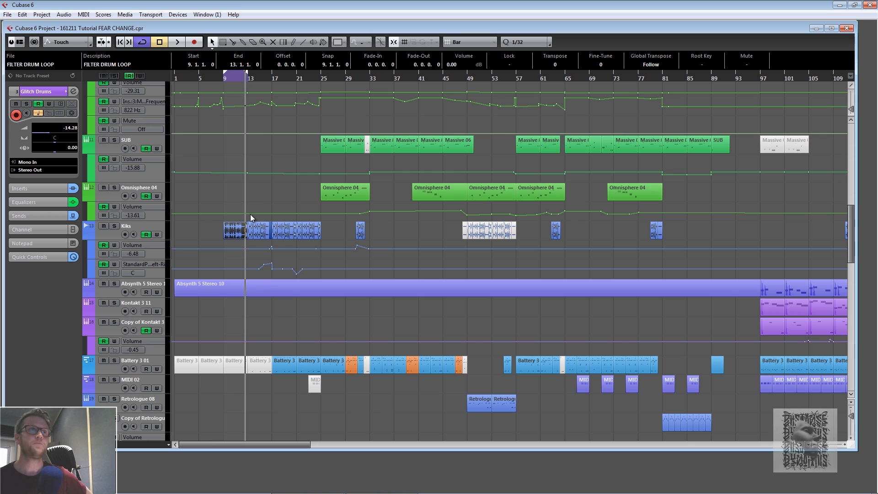
- Play the mix from bar 25, stop it and zoom out the project view
click(319, 77)
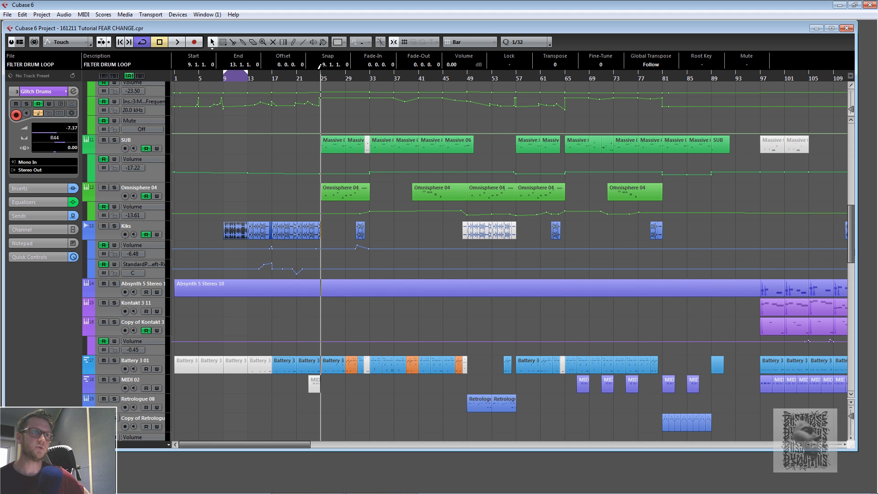
click(178, 42)
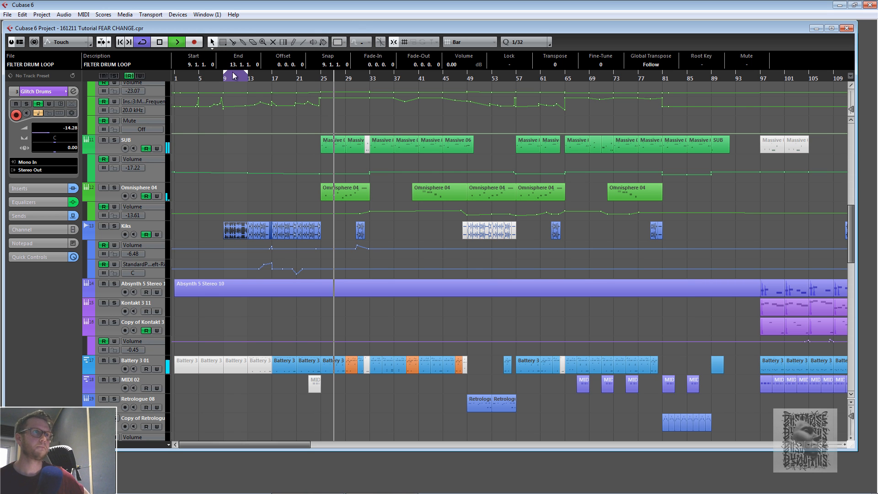
click(160, 42)
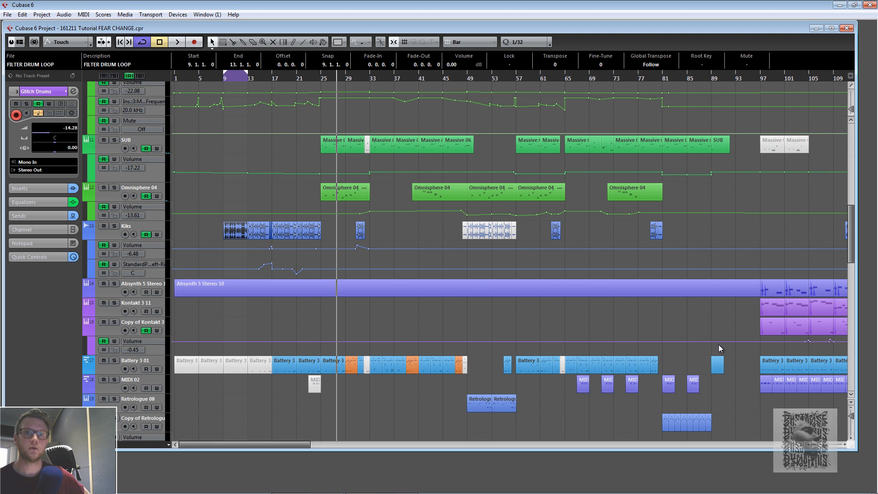
key(g)
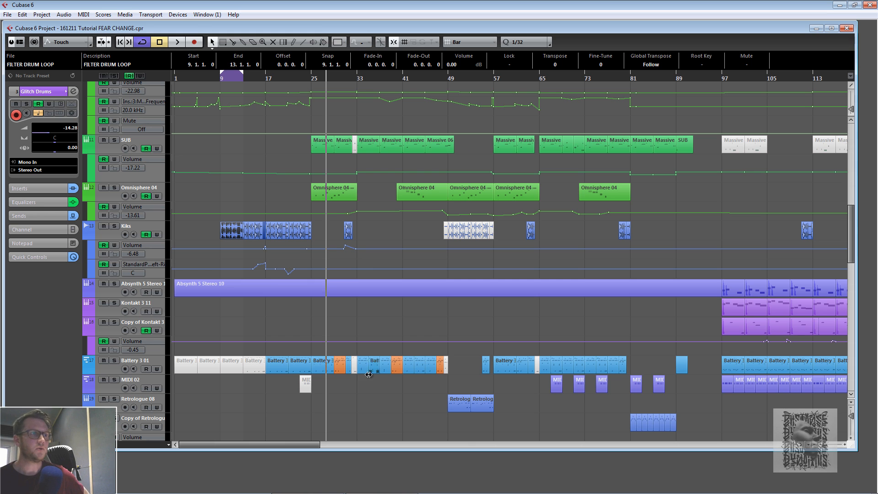
- Solo the Battery 3 01 track and briefly open the Glitch Drums channel settings before closing them
click(114, 362)
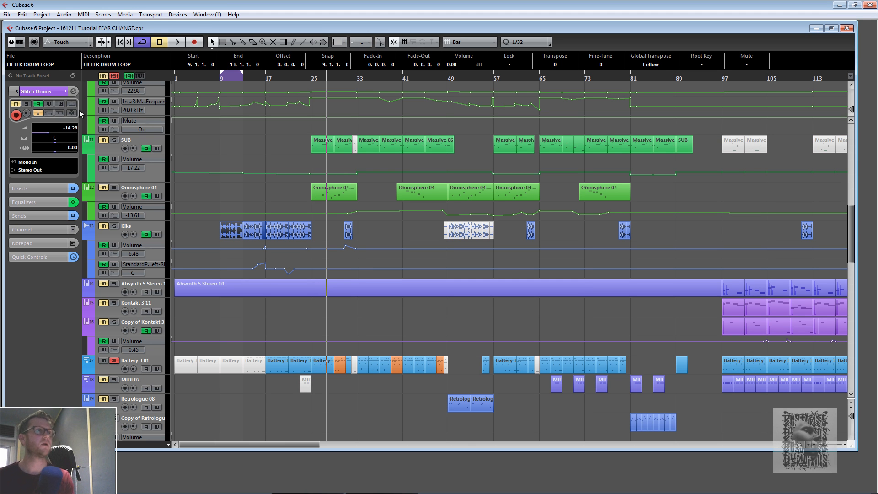
click(74, 91)
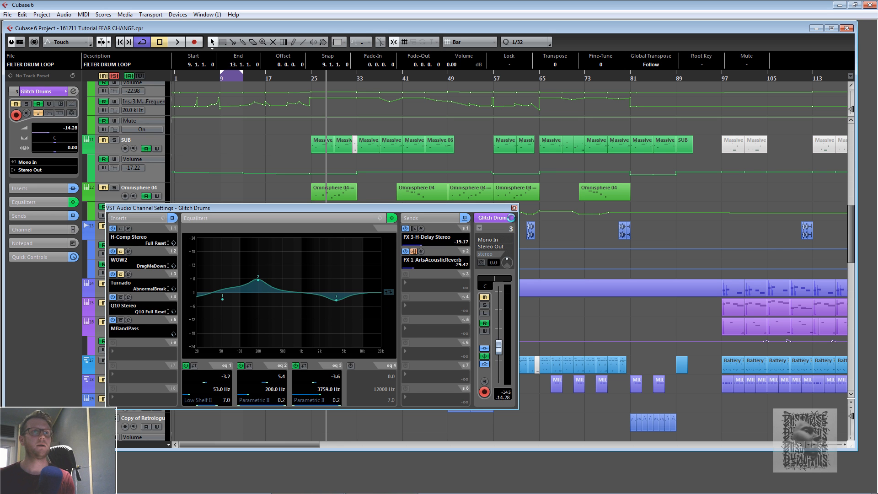
click(514, 208)
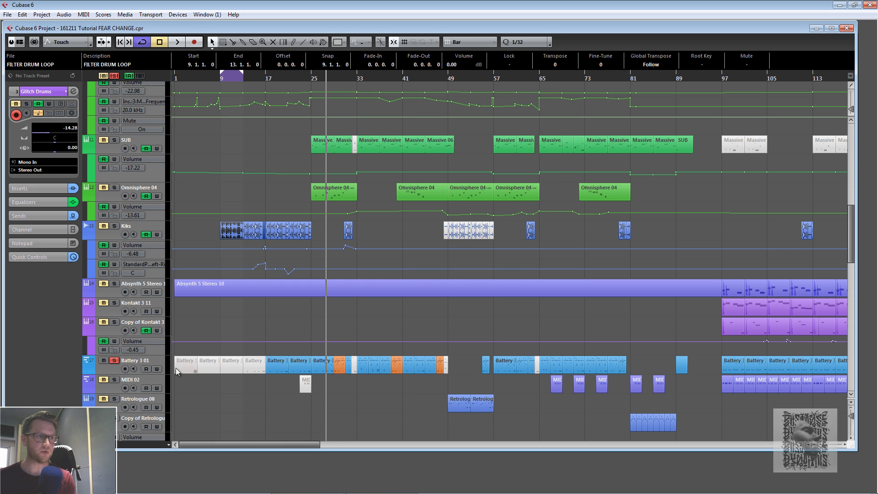
- Select the Battery 3 01 track and open its Battery 3 instrument window, moving it higher
click(111, 369)
click(73, 177)
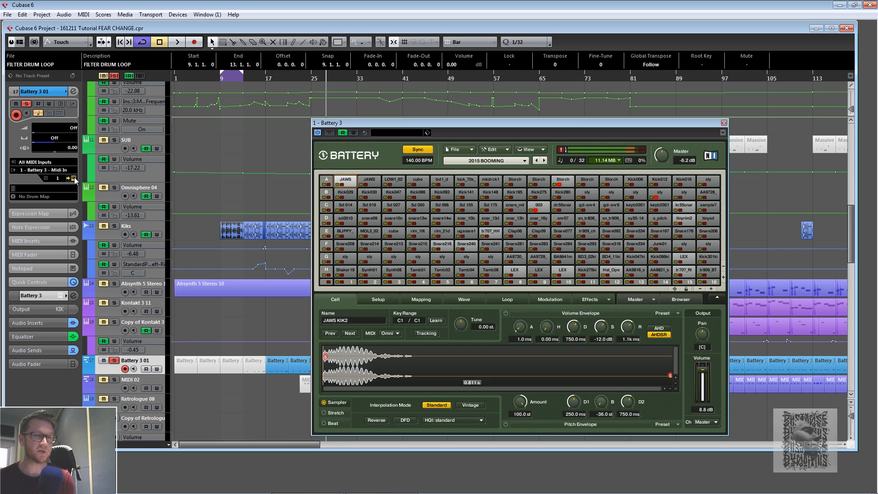
drag(655, 123, 663, 101)
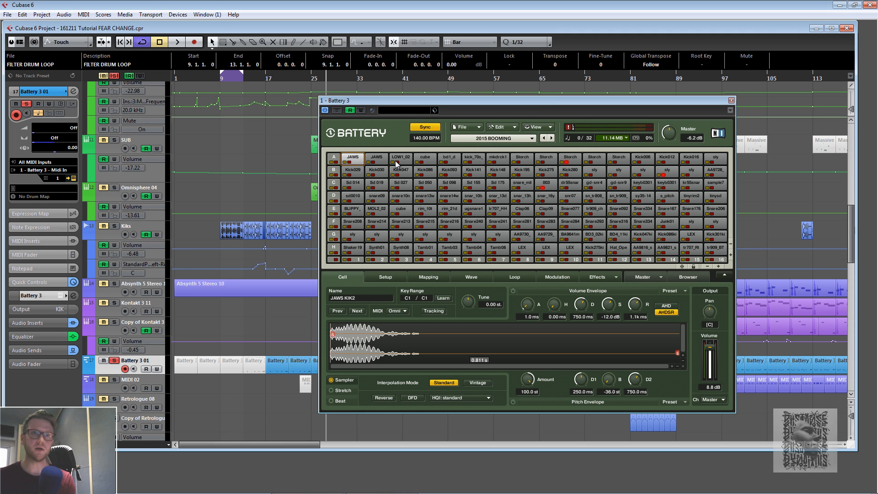
- Audition the JAWS, Sd 014, Sd 050, sly and Tamb01 cells in the Battery 3 kit
click(356, 166)
click(357, 185)
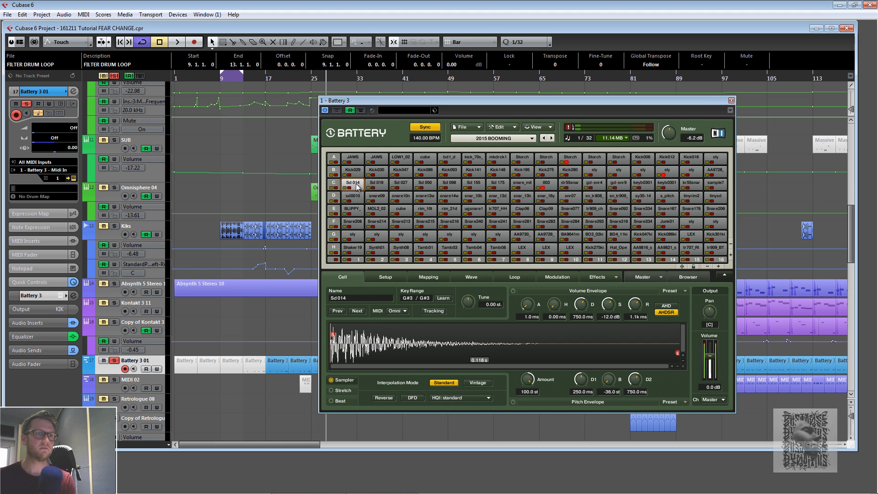
click(401, 183)
click(423, 183)
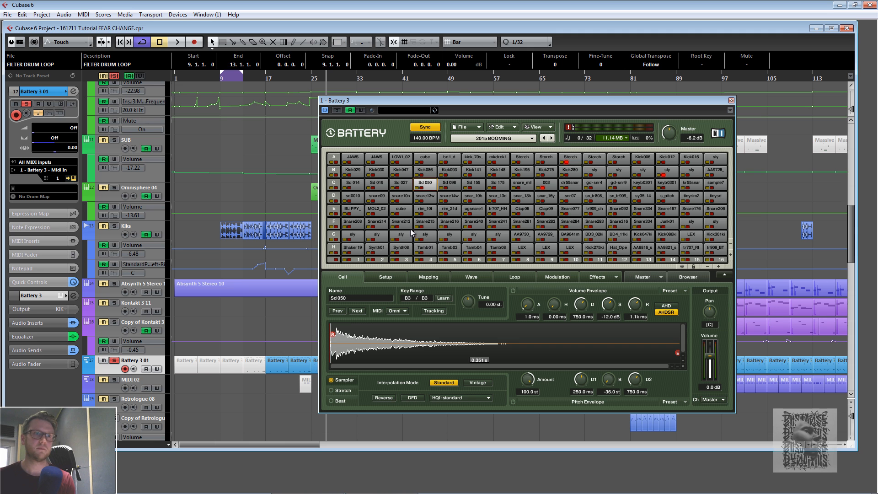
click(422, 235)
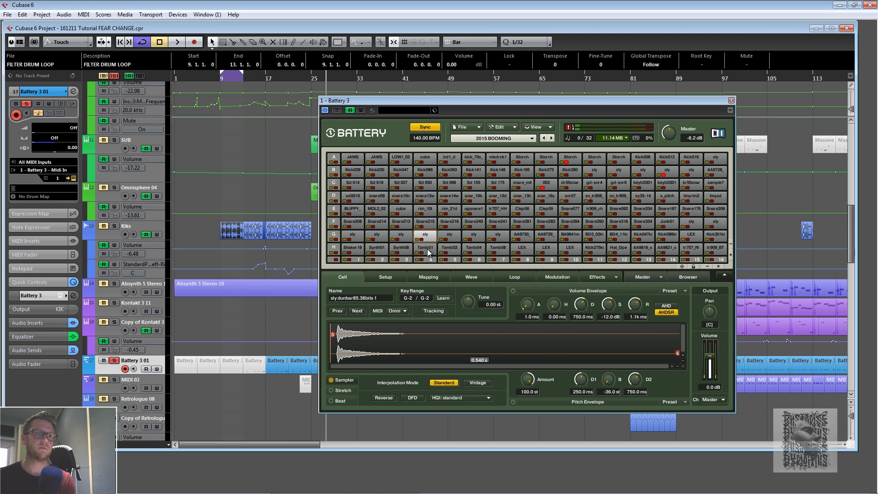
click(428, 251)
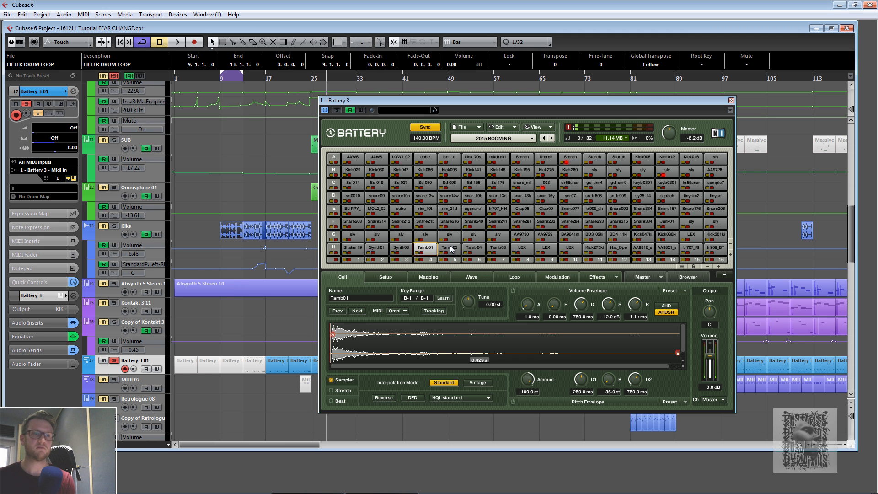
click(355, 161)
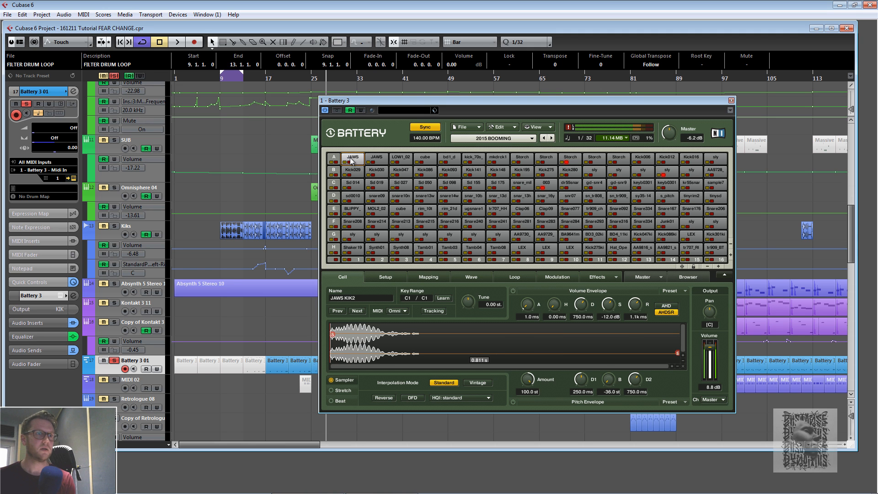
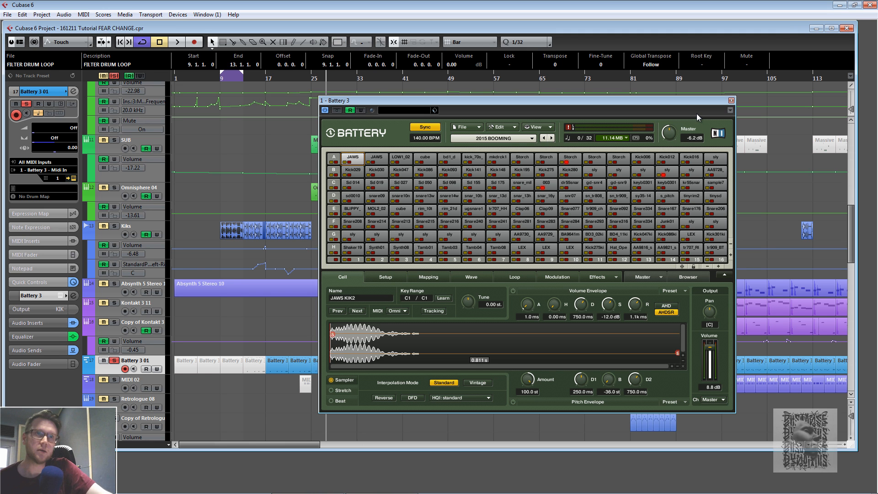
- Close the Battery 3 instrument window and start playback from bar 25
click(732, 100)
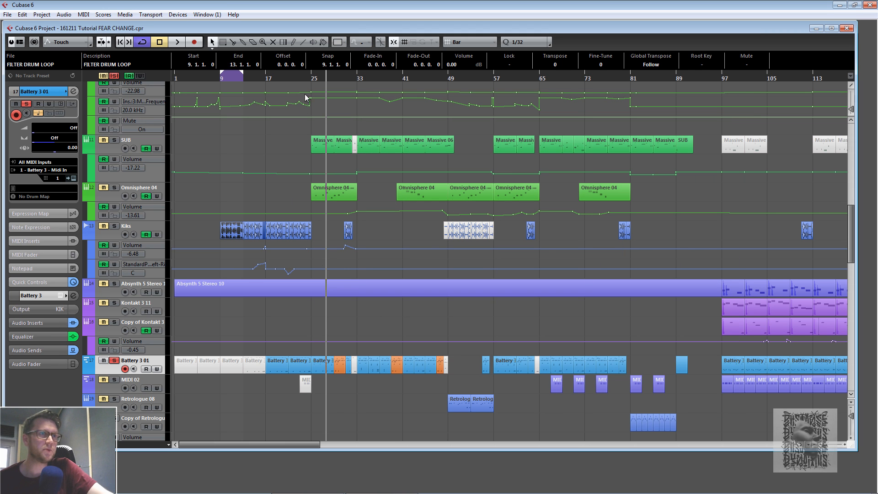
click(311, 78)
click(178, 42)
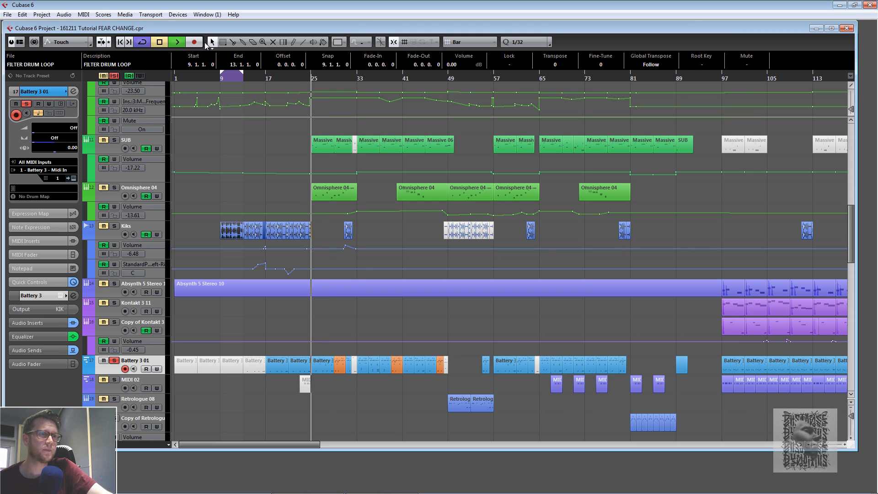
- Open the Battery 3 01 part at bar 25 in the Key Editor, enlarge the editor window, and close it
double_click(319, 363)
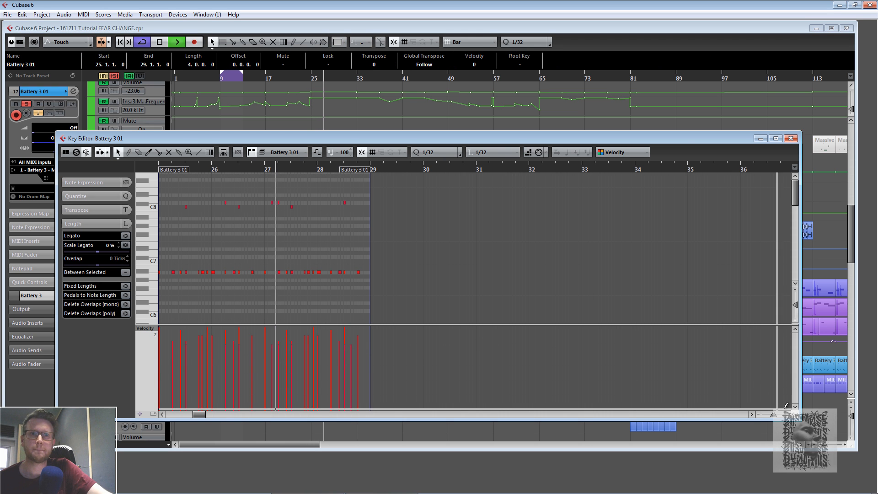
drag(801, 420, 829, 438)
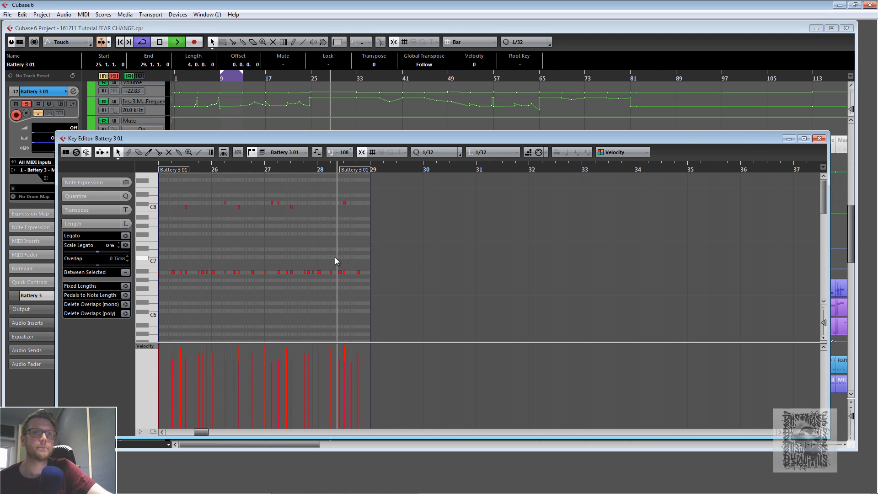
mouse_move(824, 196)
mouse_down()
mouse_move(824, 238)
mouse_move(824, 201)
mouse_up()
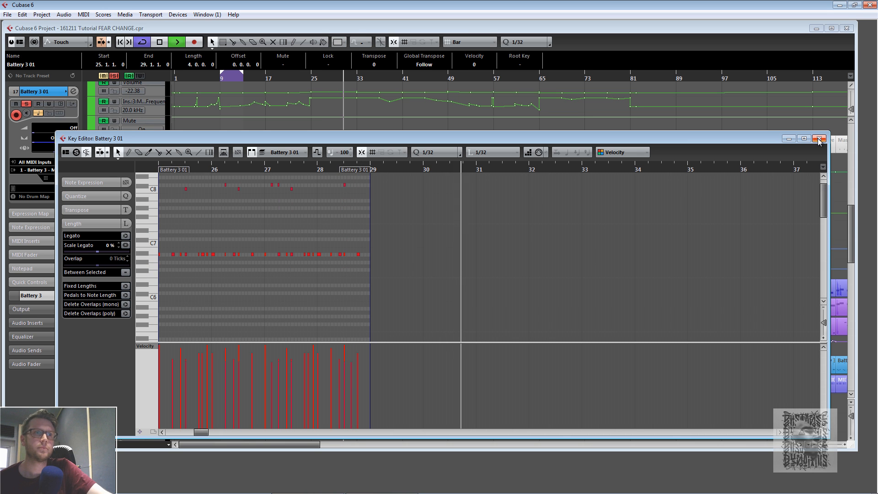
click(819, 141)
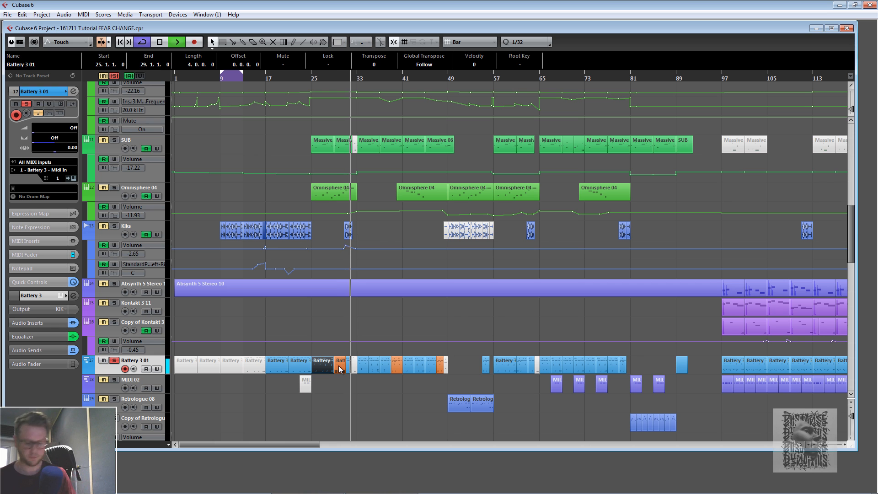
- Stop playback, open the Battery 3 01 part at bar 29 in the Key Editor, play it, and close the editor
key(space)
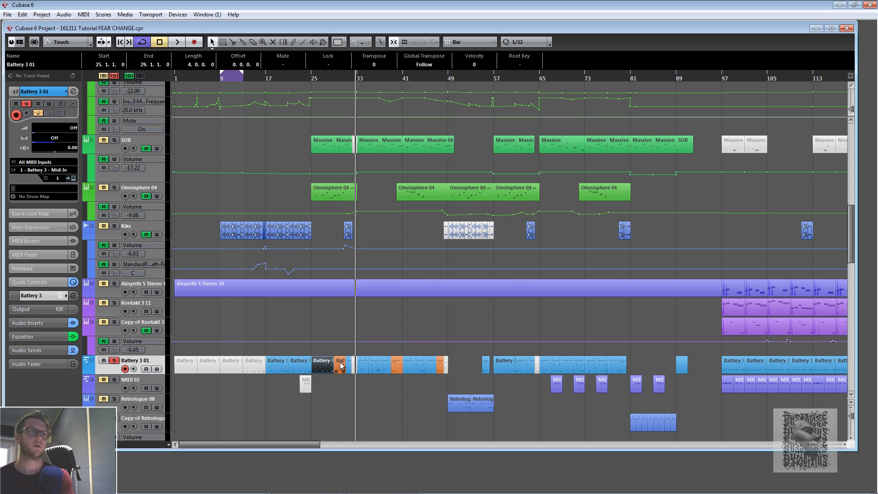
scroll(343, 322, down, 3)
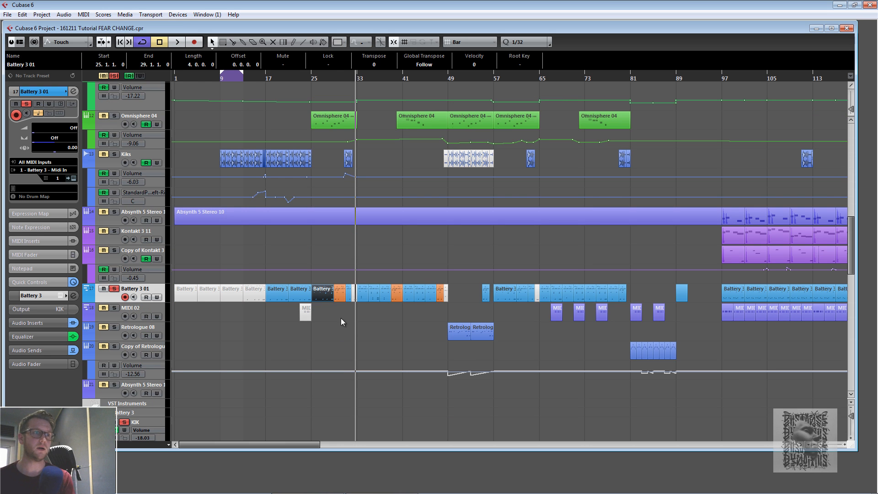
click(340, 294)
key(shift+g)
double_click(339, 292)
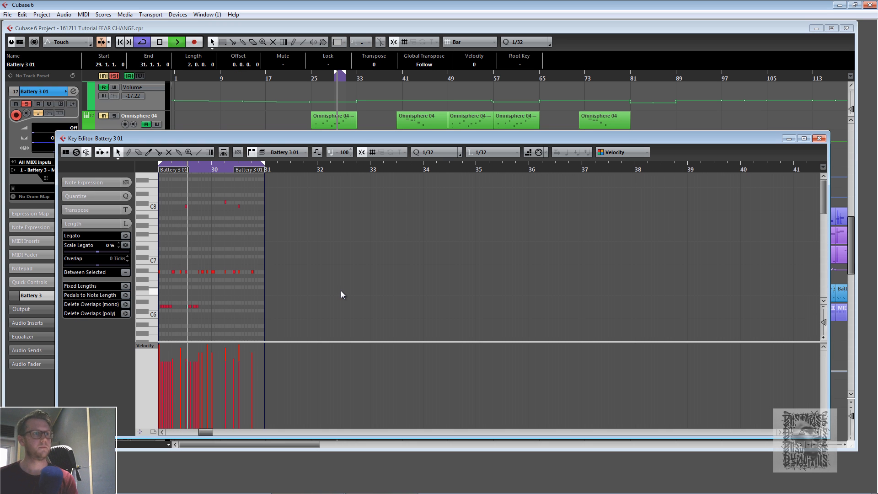
key(space)
click(819, 139)
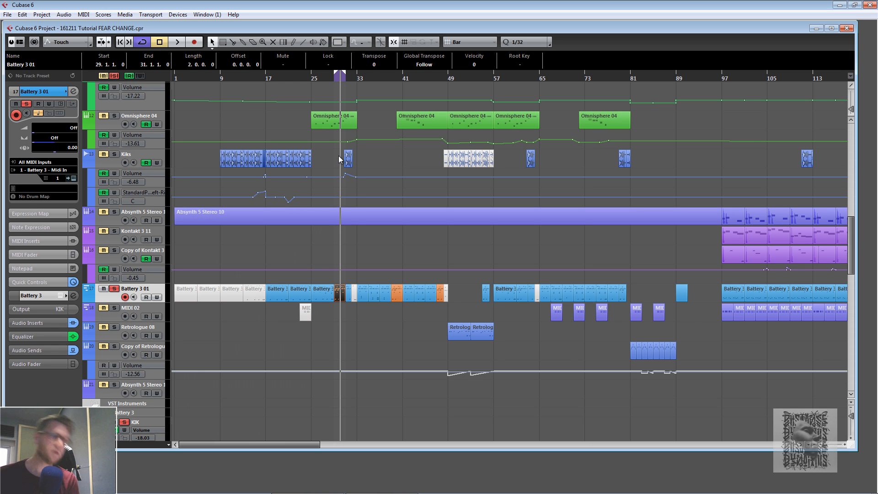
- Open the Mixer and briefly inspect the KIK channel settings before closing them
key(F3)
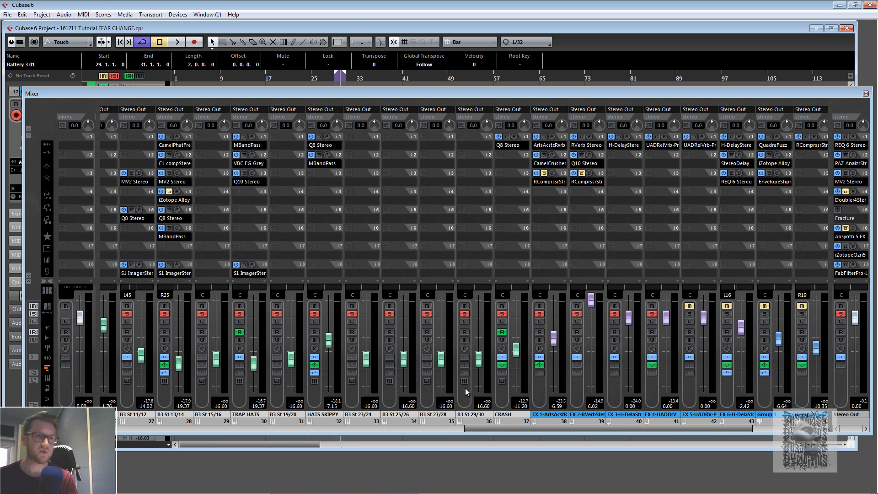
drag(504, 429, 383, 431)
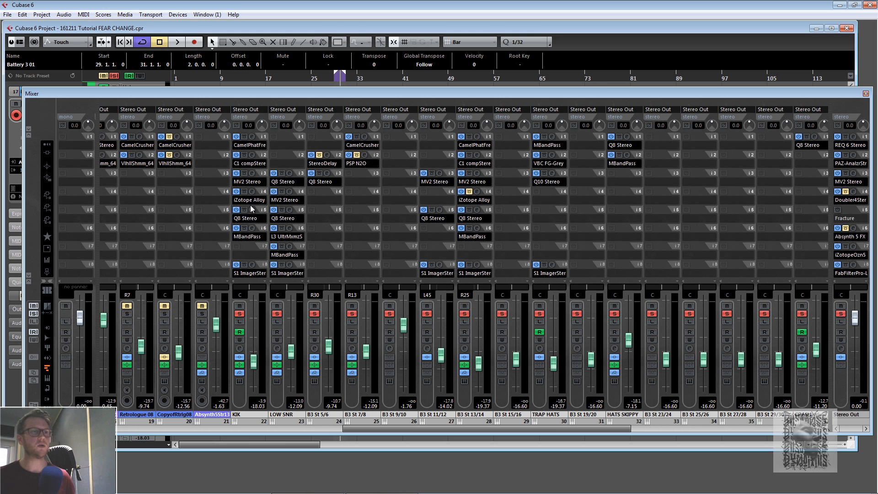
click(239, 348)
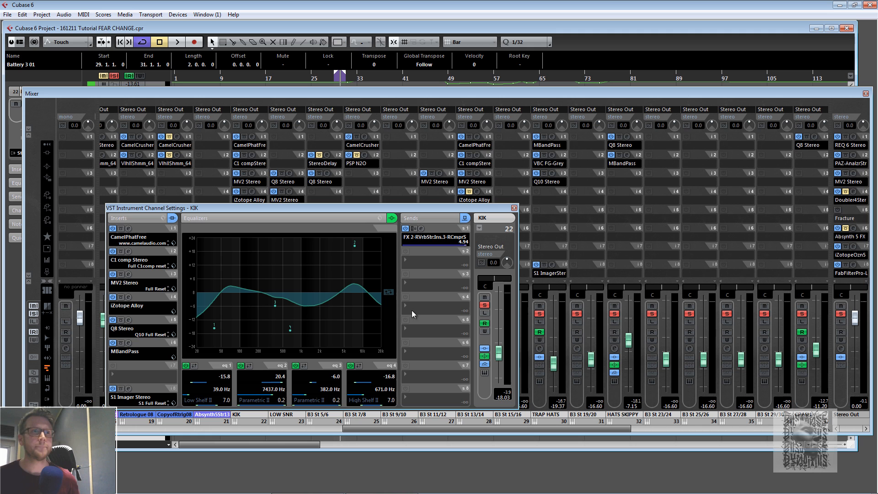
click(514, 208)
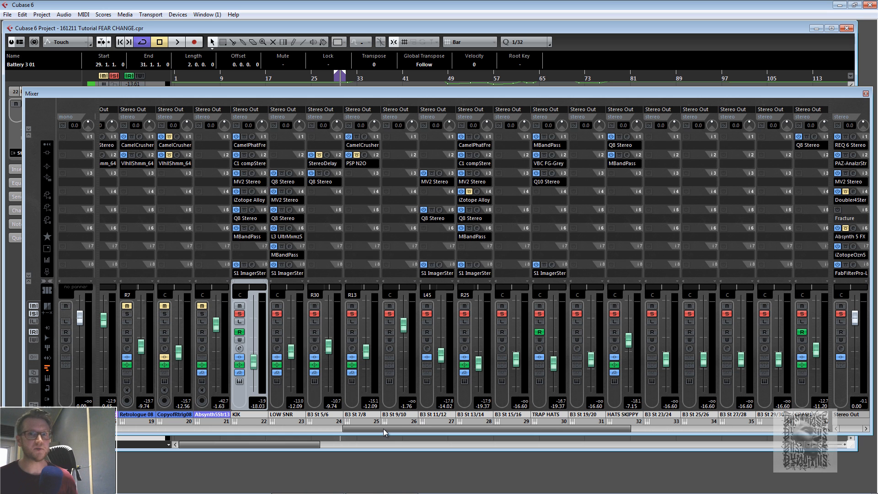
- Scroll through the mixer channels to the FX, group and output channels while starting and stopping playback
mouse_move(384, 429)
mouse_down()
mouse_move(517, 427)
mouse_move(385, 418)
mouse_up()
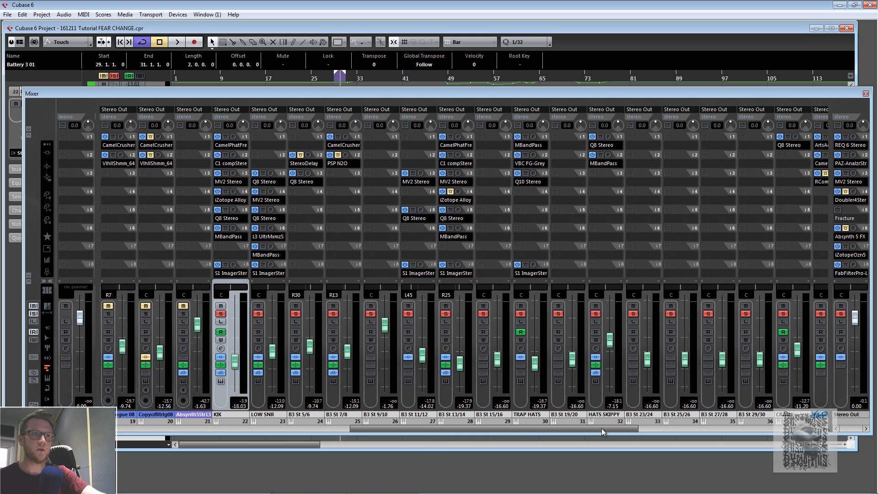
drag(598, 428, 787, 427)
click(840, 314)
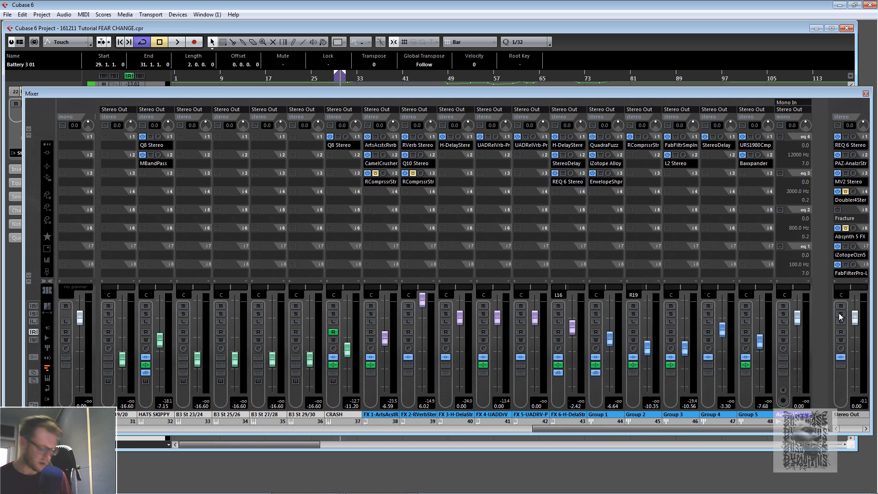
key(space)
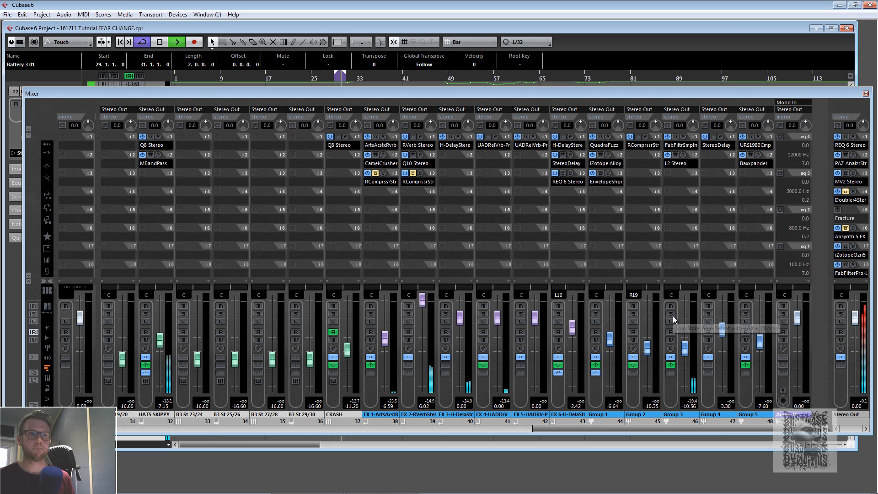
key(space)
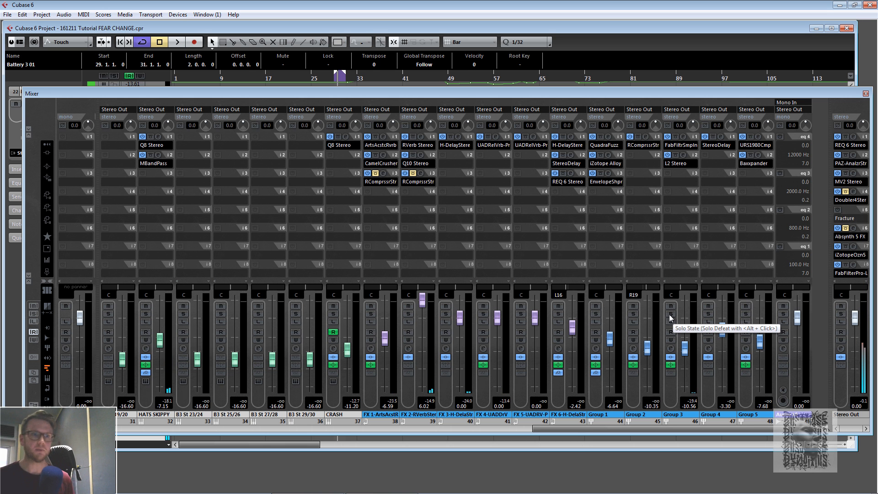
drag(588, 430, 455, 446)
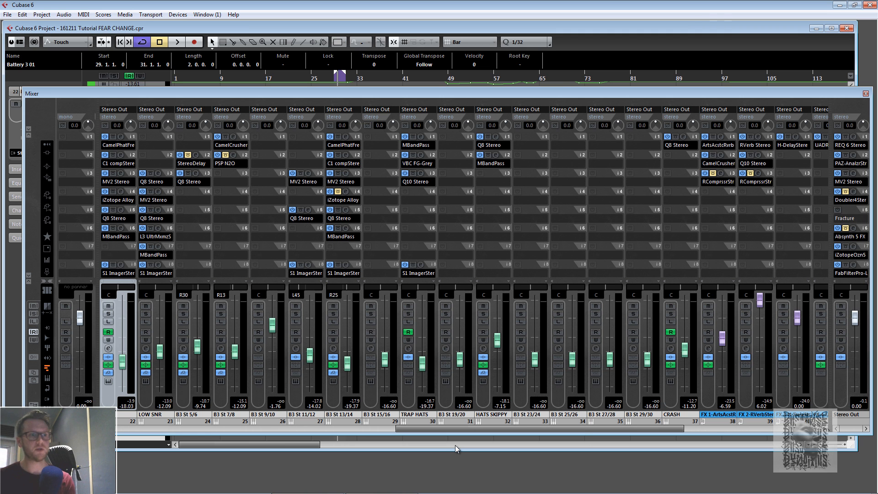
- Audition the mix while soloing and then unsoloing the B3 St 7/8 channel
key(space)
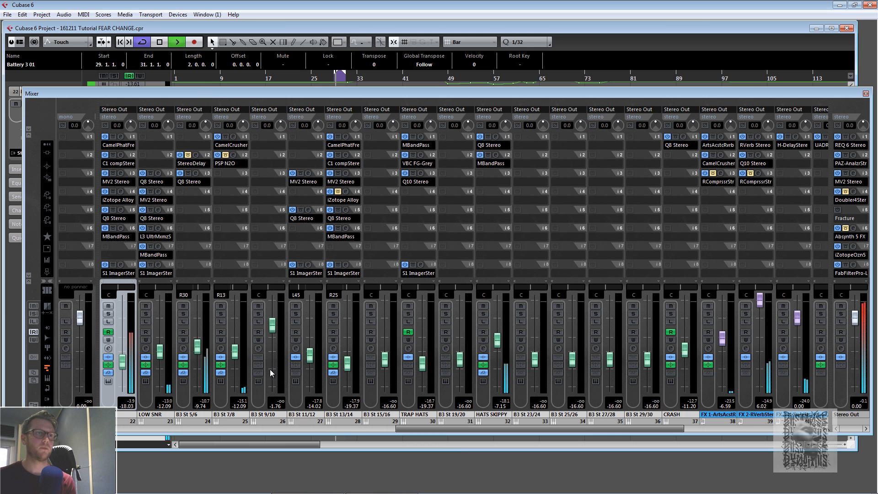
key(space)
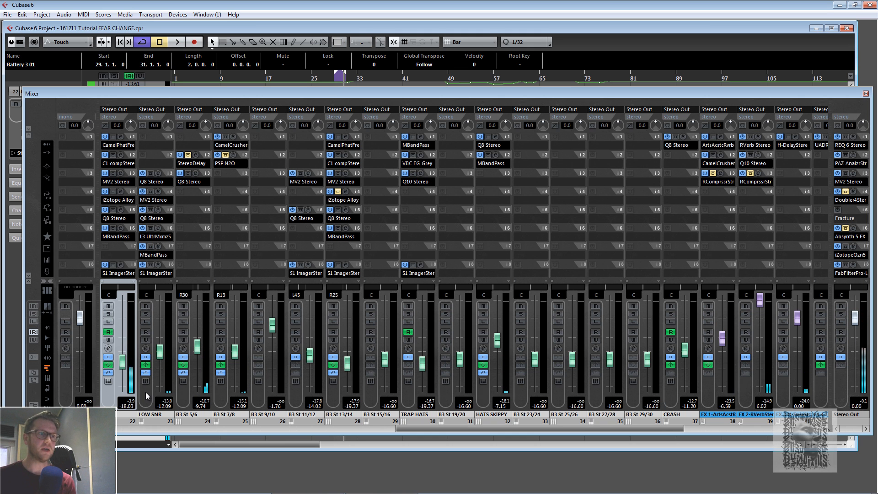
click(220, 314)
key(space)
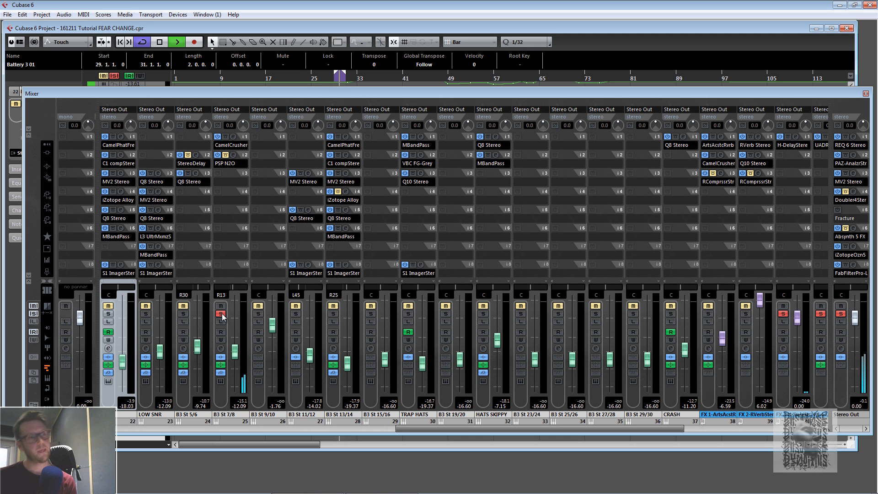
key(space)
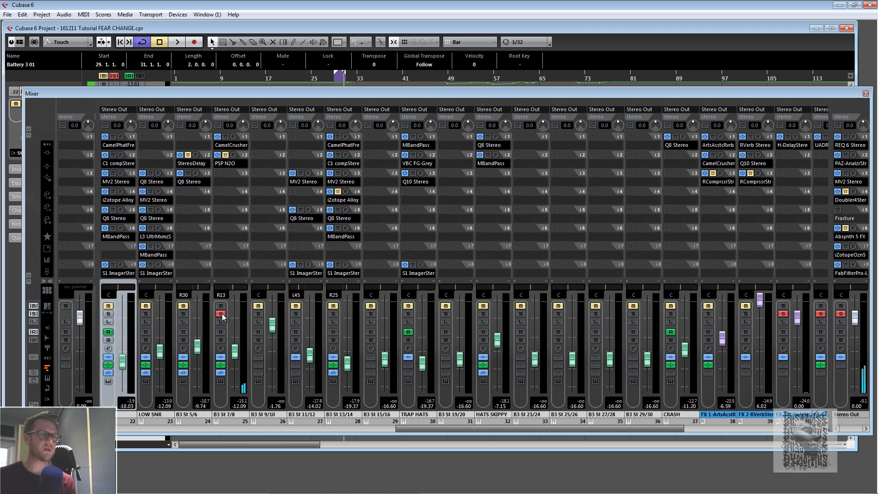
click(220, 314)
key(space)
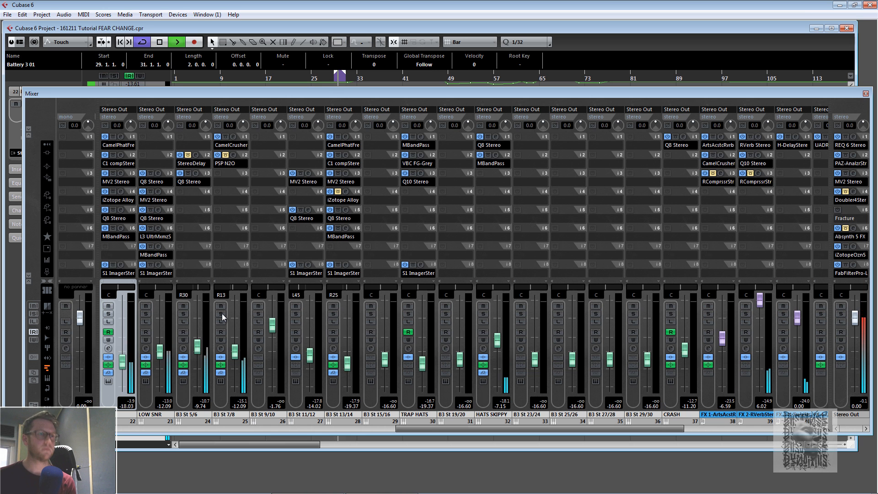
- Audition the mix while muting and then unmuting the B3 St 7/8 channel, then solo it again
click(221, 306)
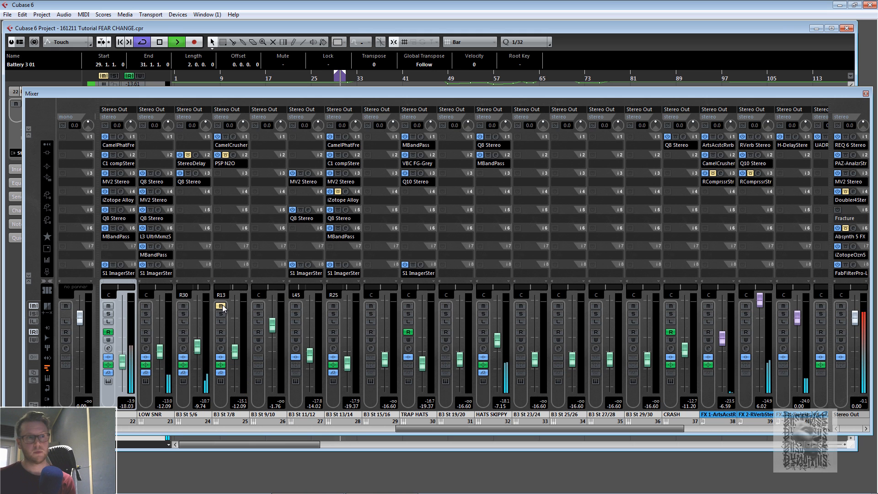
key(space)
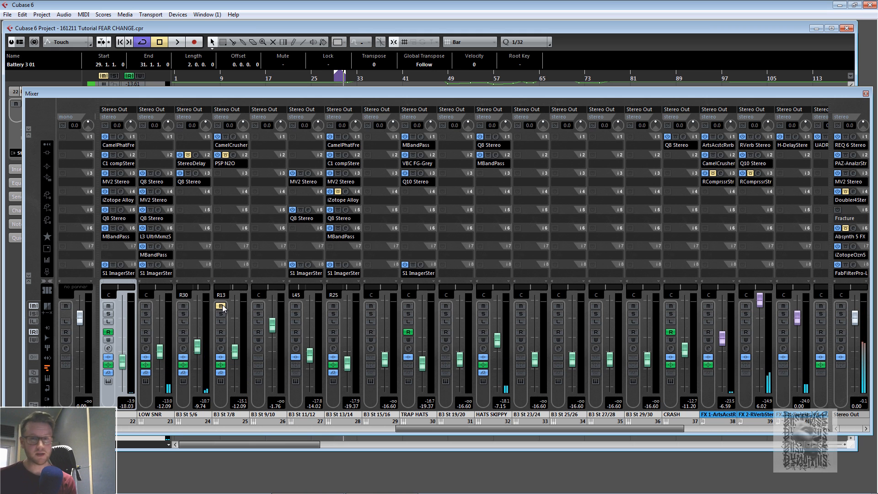
key(space)
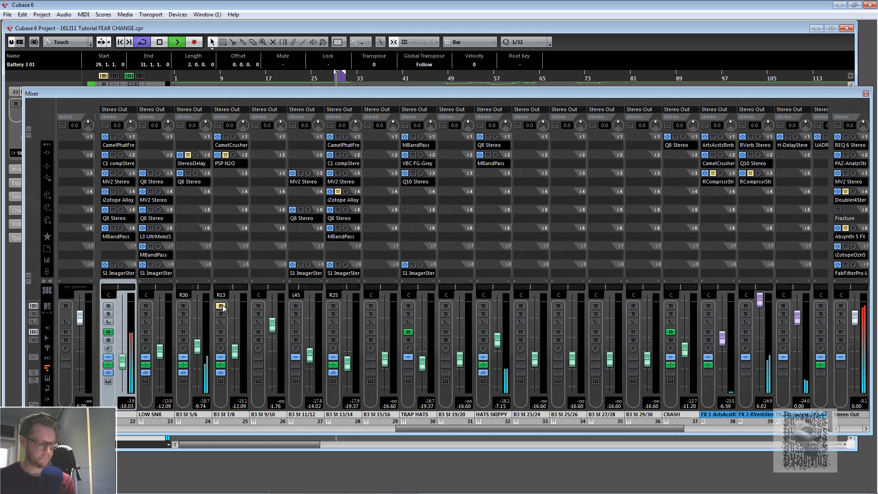
key(space)
click(221, 306)
key(space)
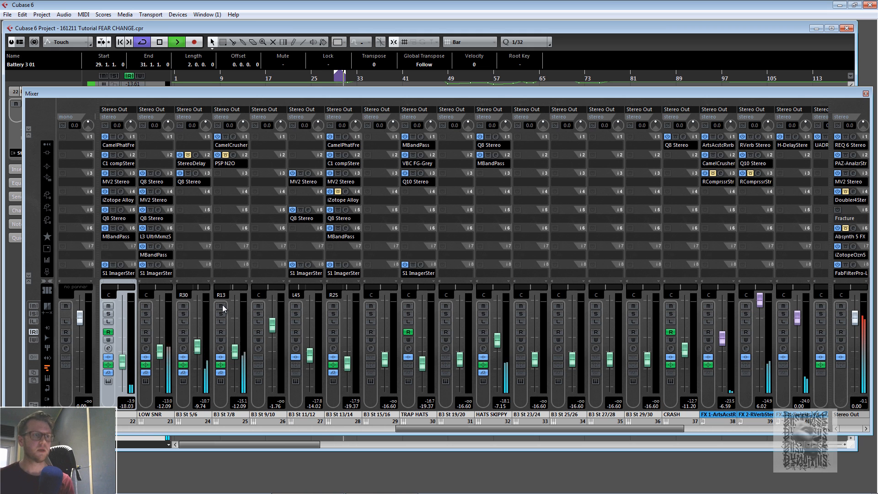
key(space)
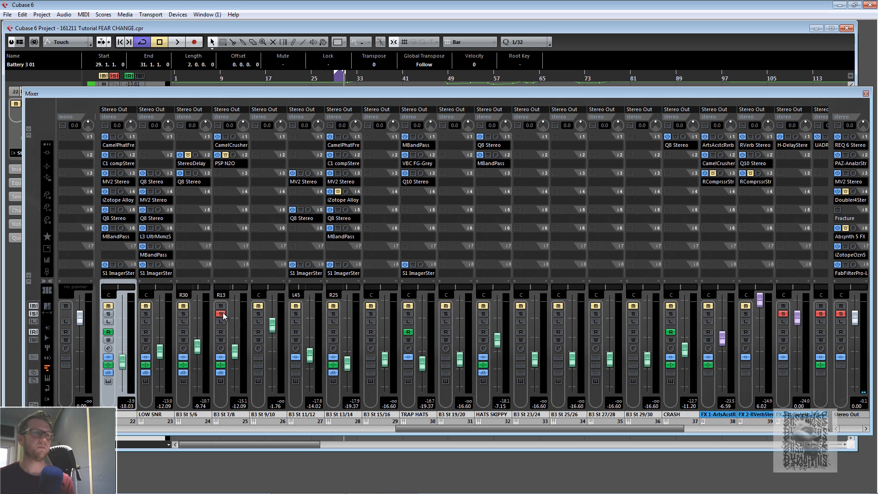
- Inspect the B3 St 7/8 channel settings, close them, and move and enlarge the Mixer window
click(220, 349)
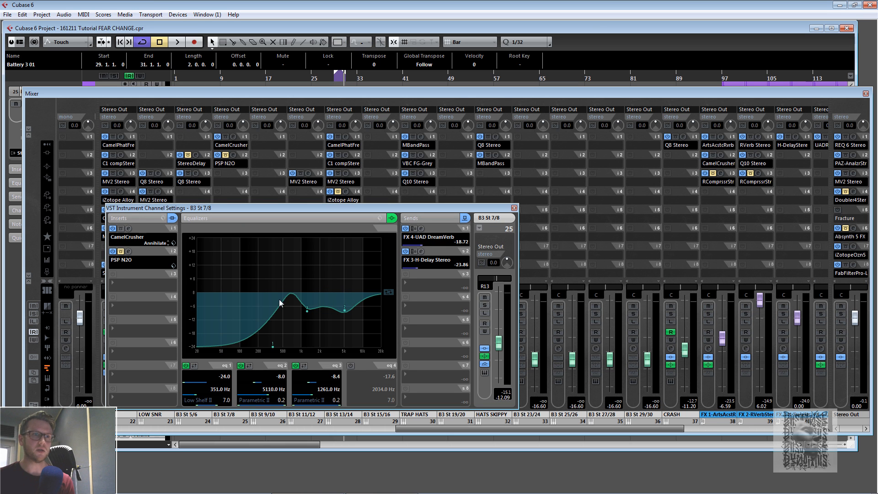
click(514, 208)
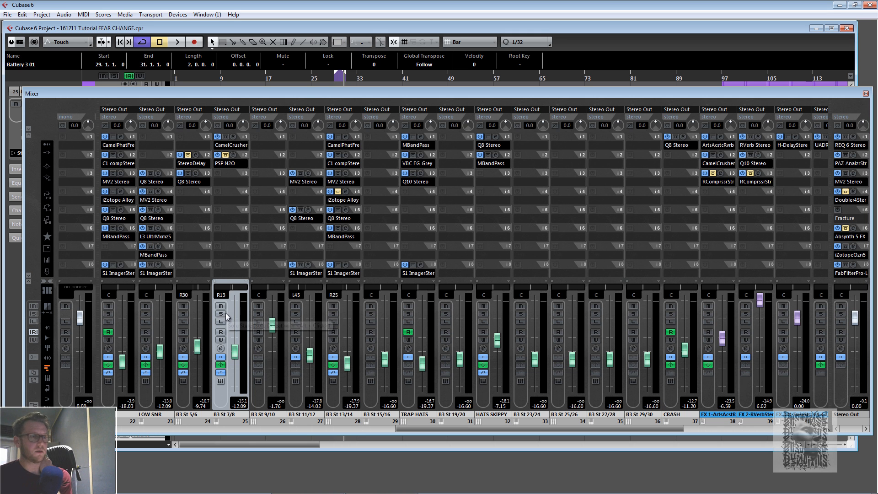
drag(306, 95, 292, 116)
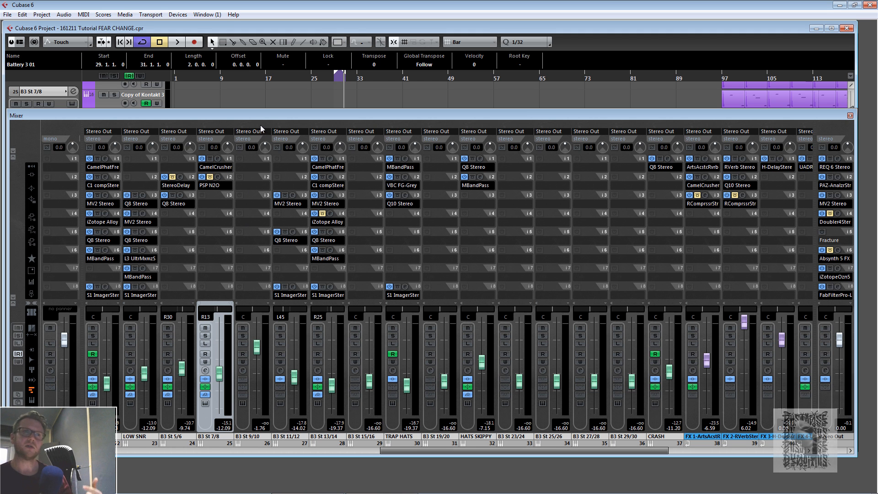
drag(262, 115, 262, 130)
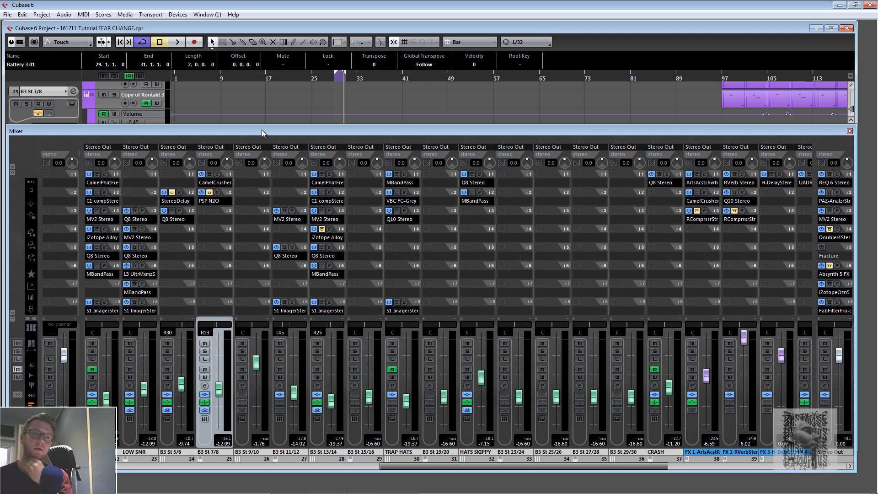
drag(262, 130, 258, 105)
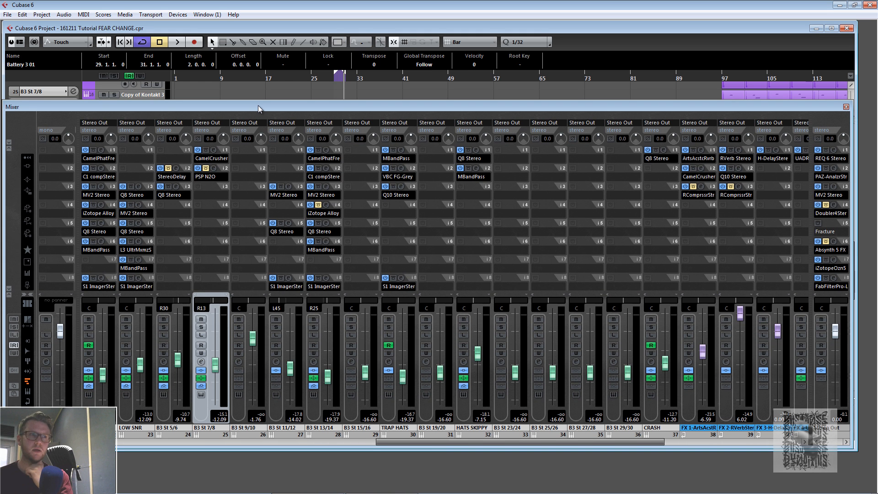
drag(260, 104, 259, 104)
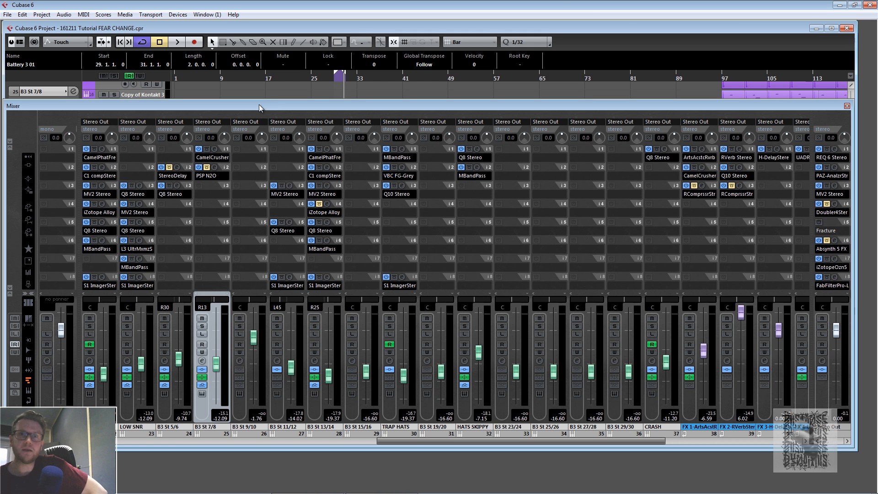
- Open the PAZ Analyzer insert on the Stereo Out channel, close it, and close the Mixer window
click(835, 167)
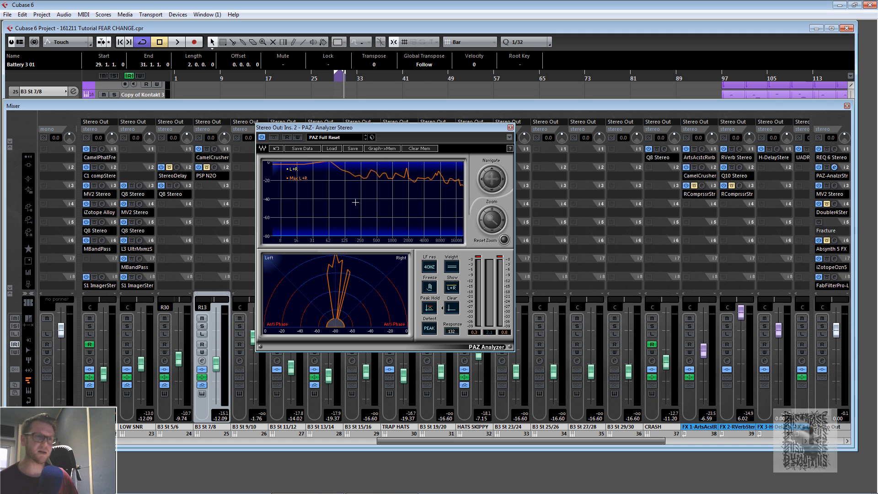
click(510, 128)
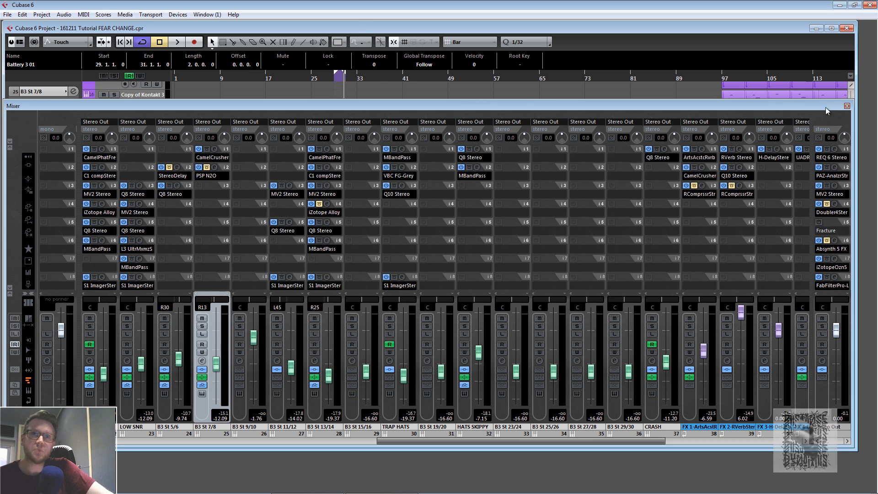
click(847, 106)
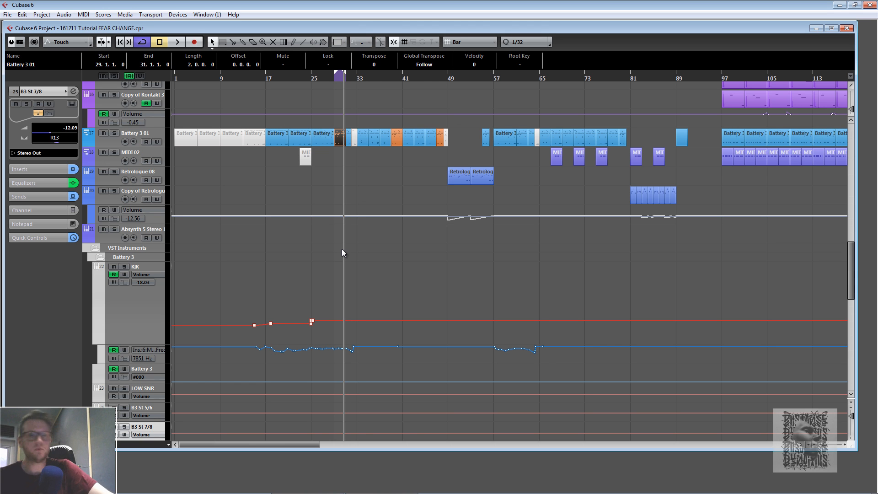
- Audition the FX tracks from several positions around bars 33, 49 and 61
click(358, 79)
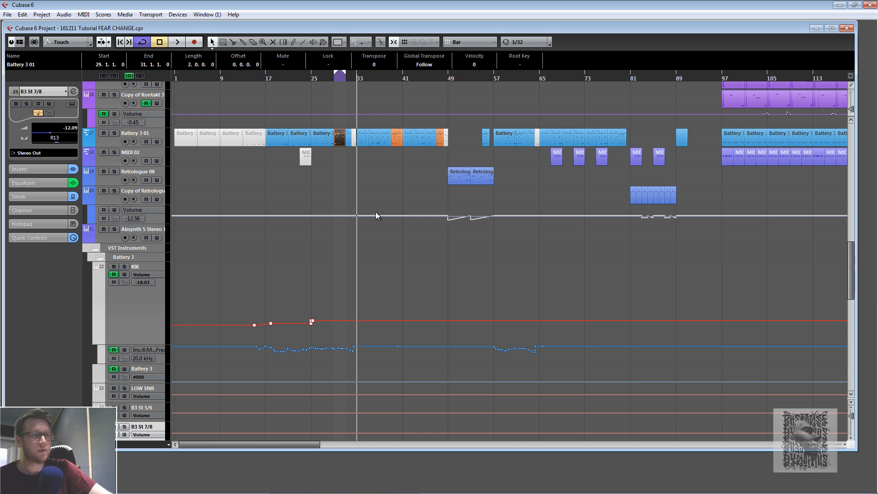
scroll(407, 199, up, 10)
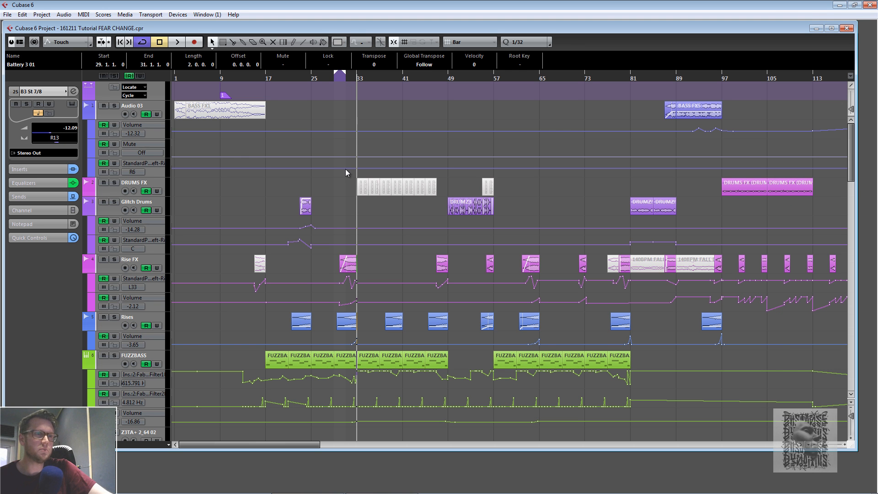
scroll(375, 187, down, 3)
scroll(379, 182, down, 5)
scroll(379, 182, up, 10)
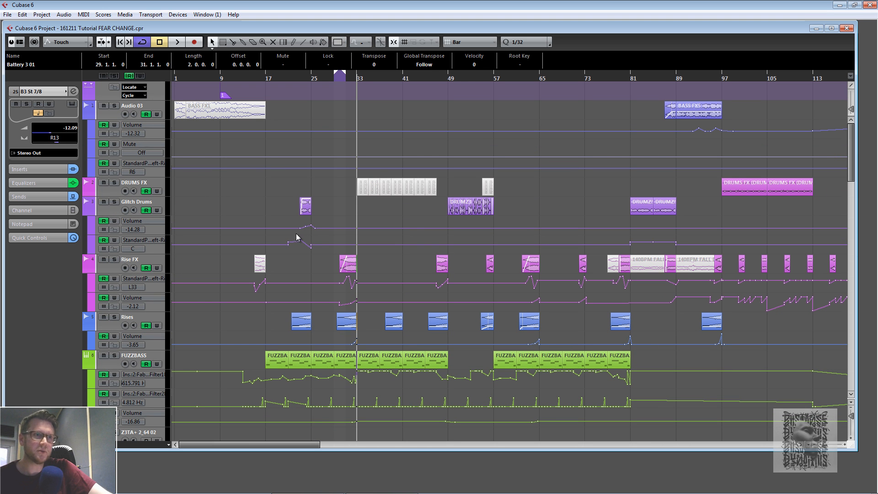
click(442, 74)
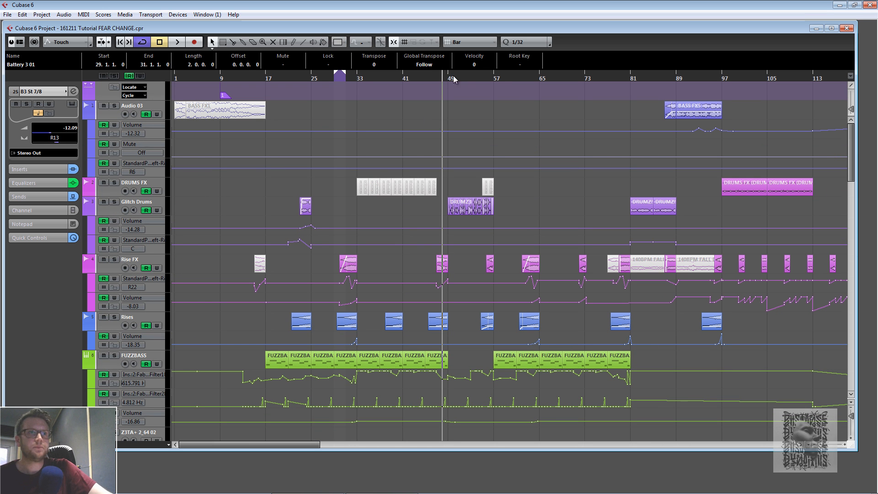
click(521, 79)
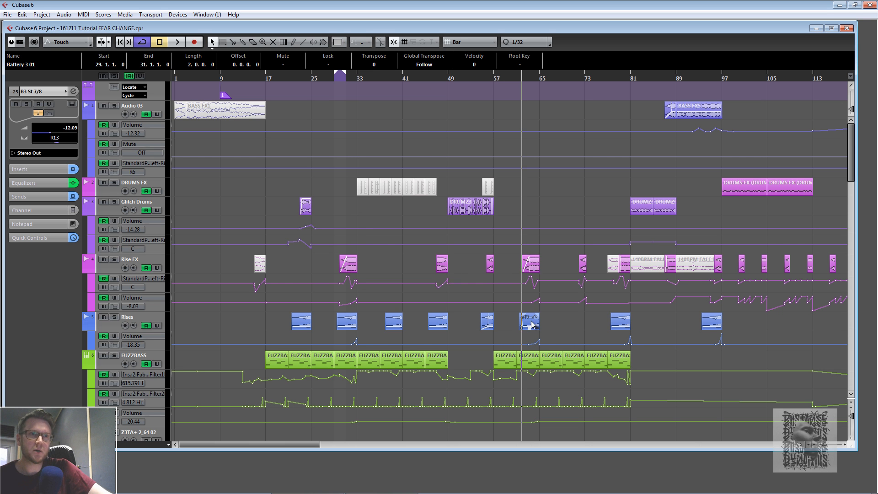
- Solo the Omnisphere 04 track and move the playback position to bar 25
scroll(501, 366, down, 10)
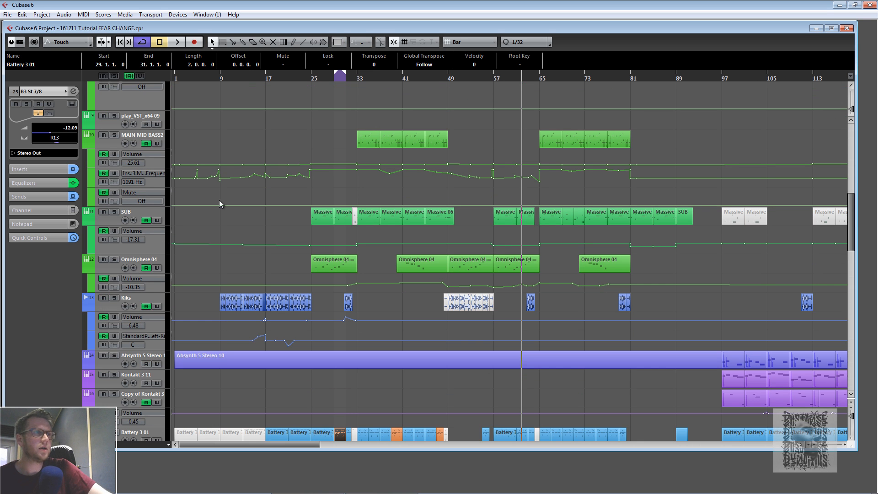
click(114, 259)
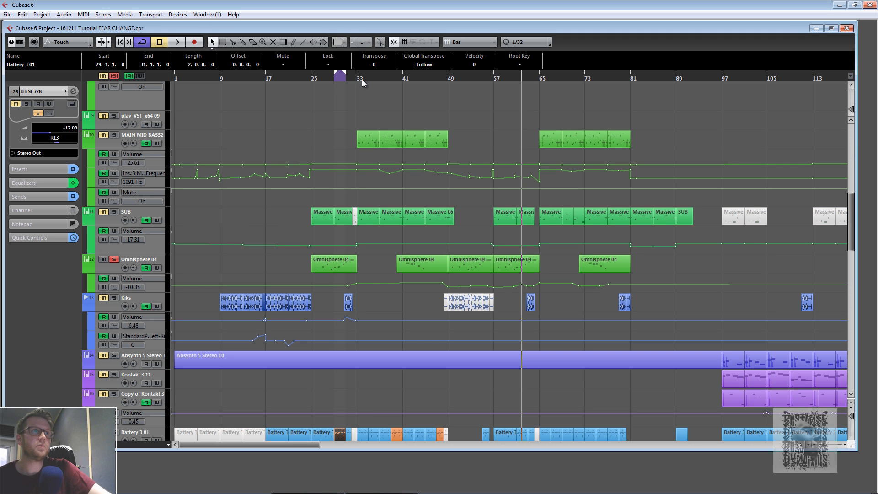
click(314, 81)
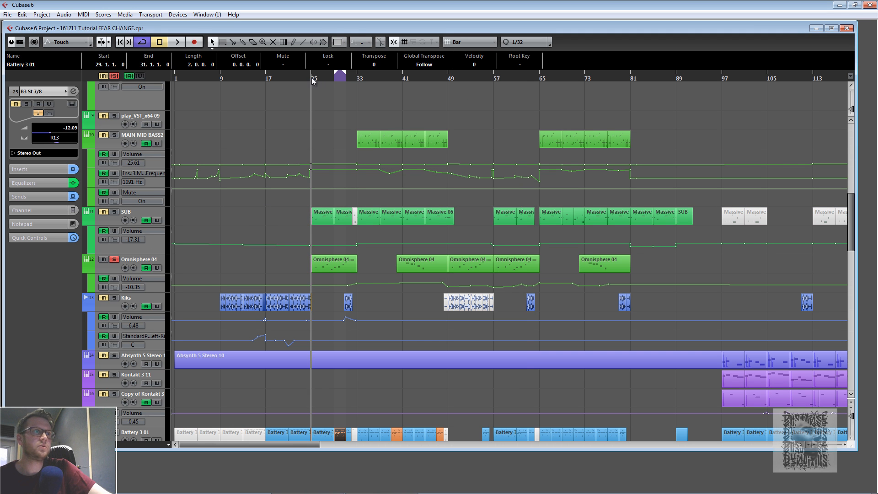
click(114, 269)
- Open the Omnisphere 04 channel settings to inspect its inserts and EQ, then close them
click(73, 91)
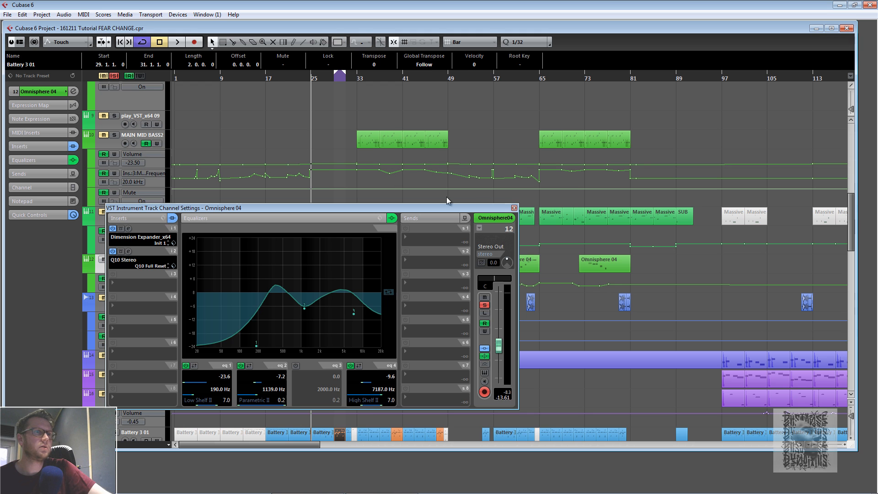
click(40, 91)
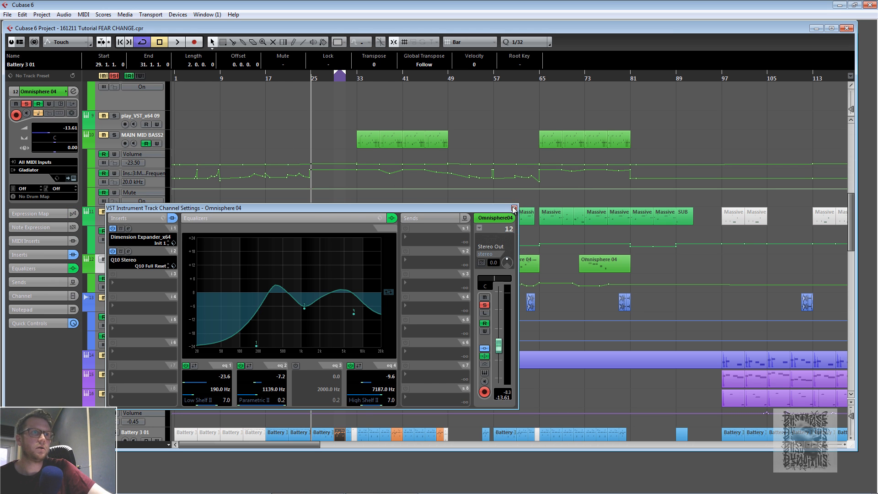
click(514, 208)
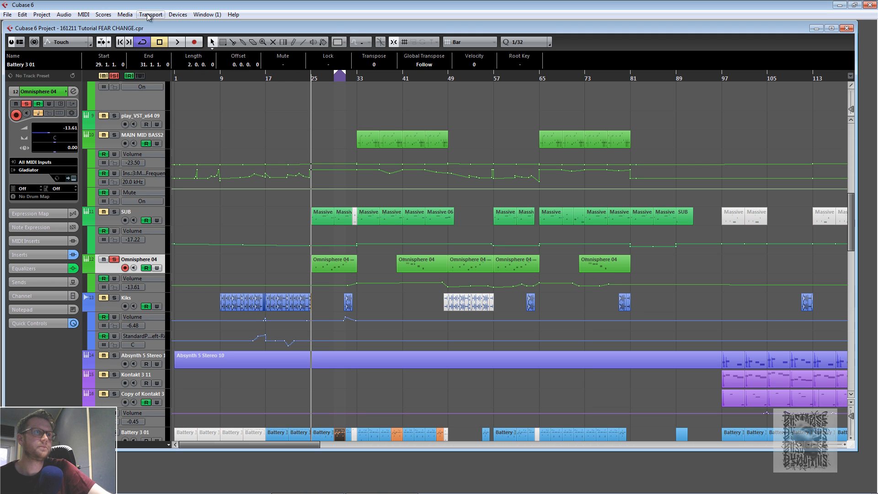
- Audition the soloed Omnisphere 04 track, unsolo it, and stop playback
click(175, 44)
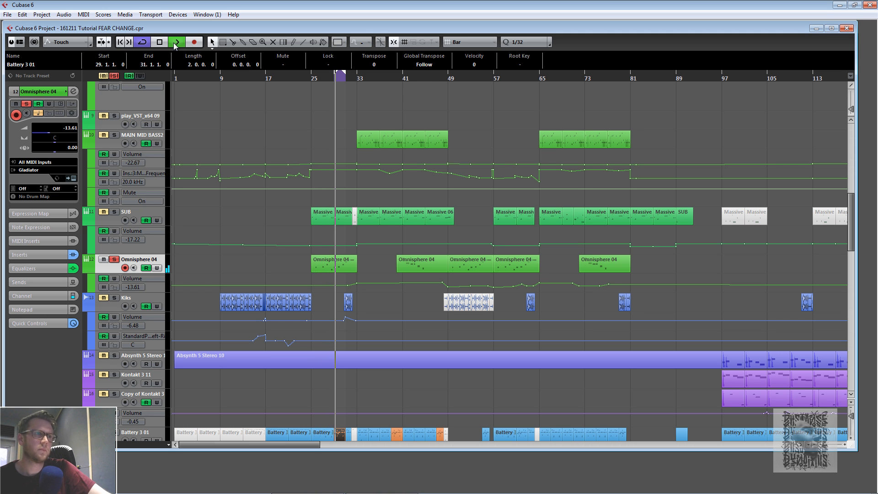
click(115, 260)
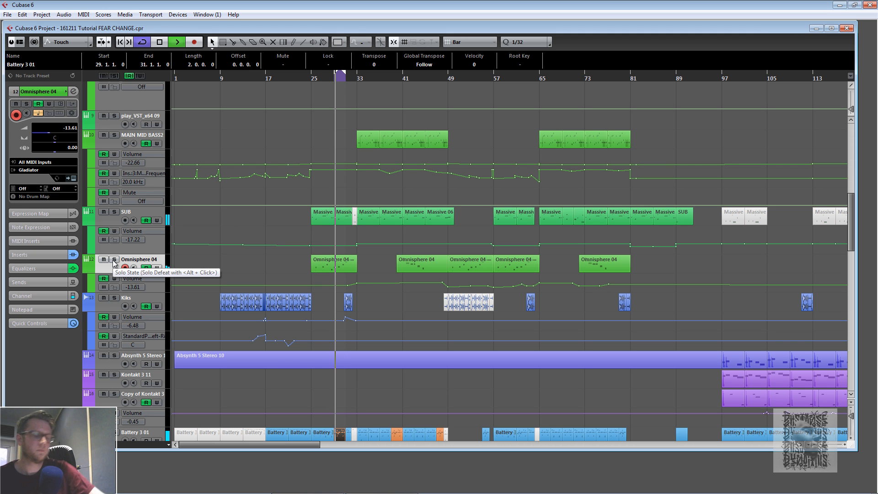
key(space)
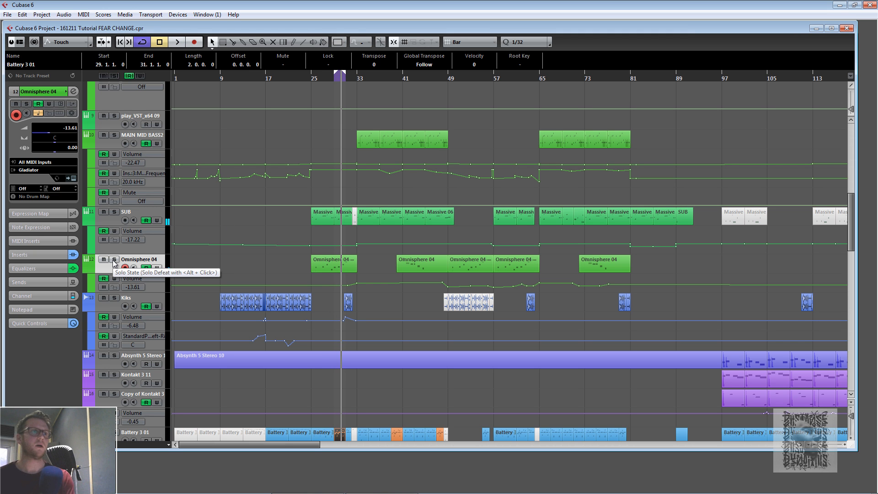
- Mute the first Omnisphere 04 part with the Mute tool and audition from bar 25
right_click(275, 258)
click(338, 259)
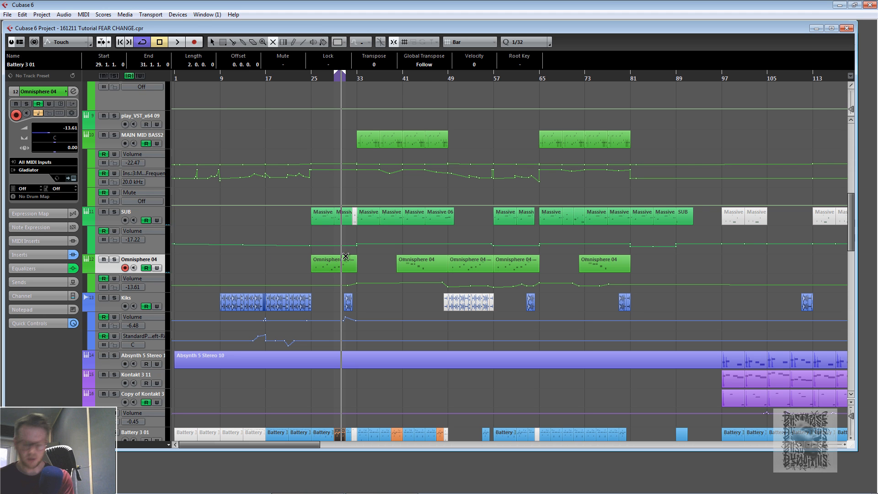
click(338, 265)
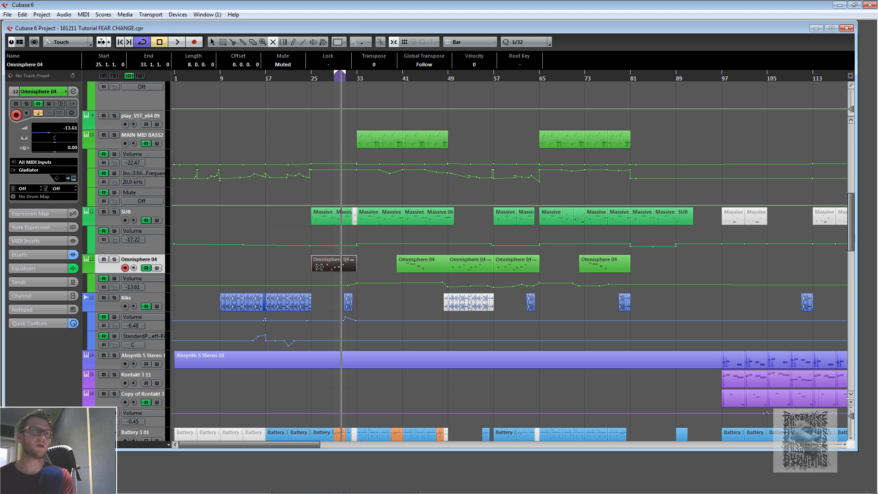
click(301, 79)
key(space)
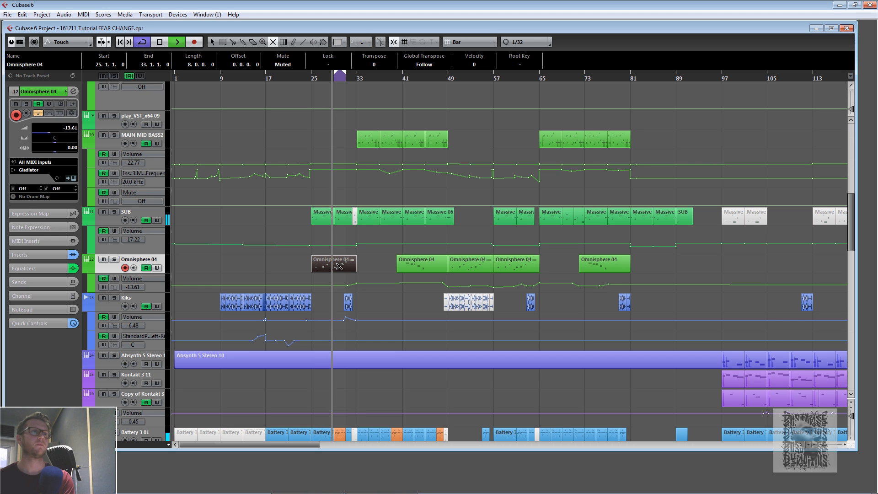
key(space)
- Unmute the first Omnisphere 04 part and audition the passage again
click(339, 266)
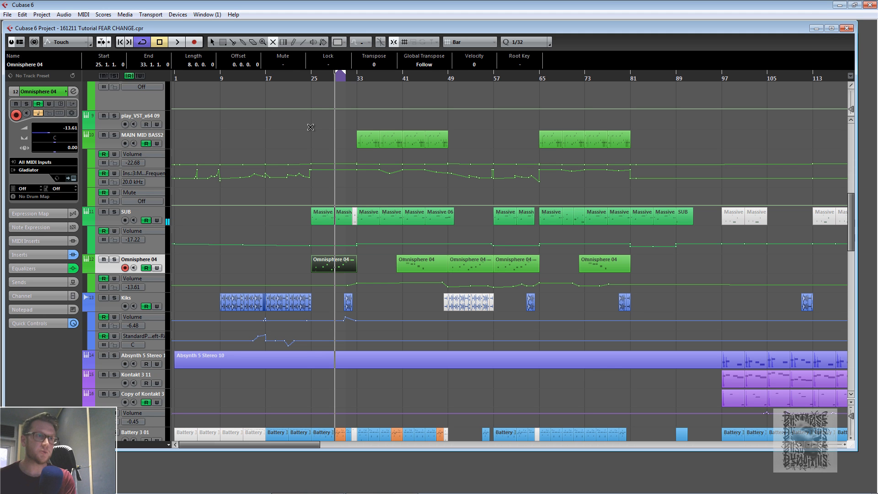
click(306, 79)
key(space)
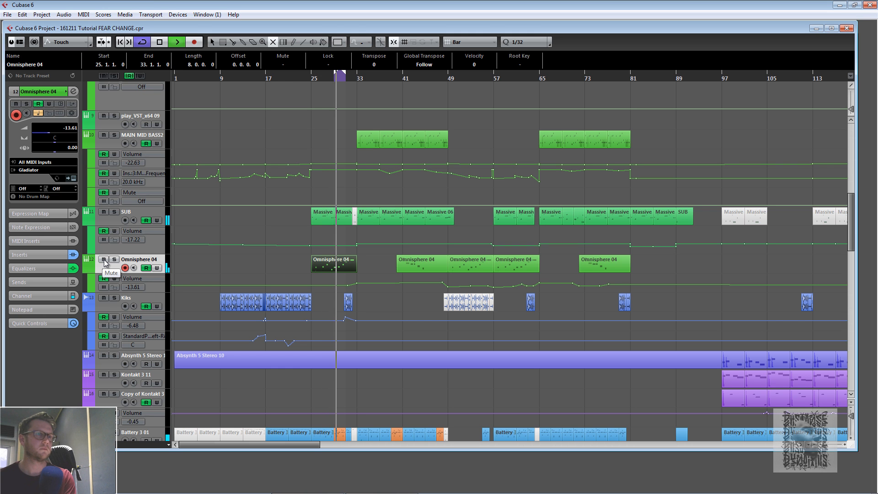
key(space)
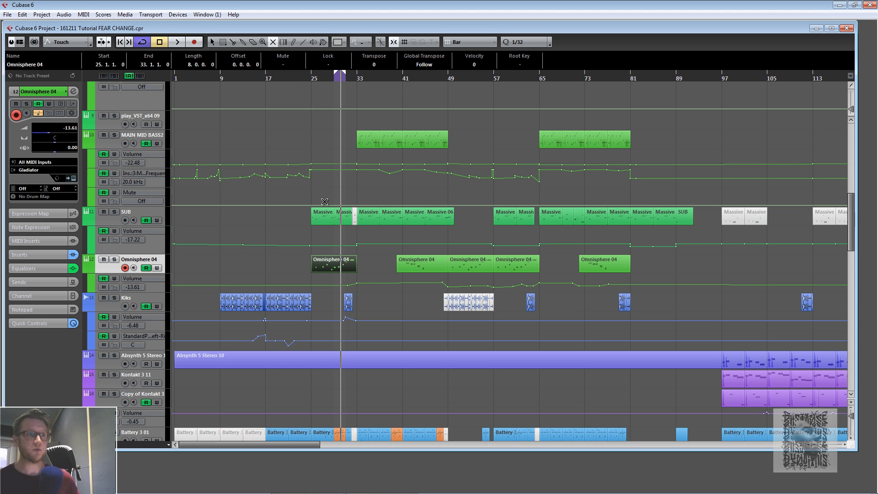
- Audition the arrangement from bars 33, 41 and 49, and zoom out the timeline
click(357, 77)
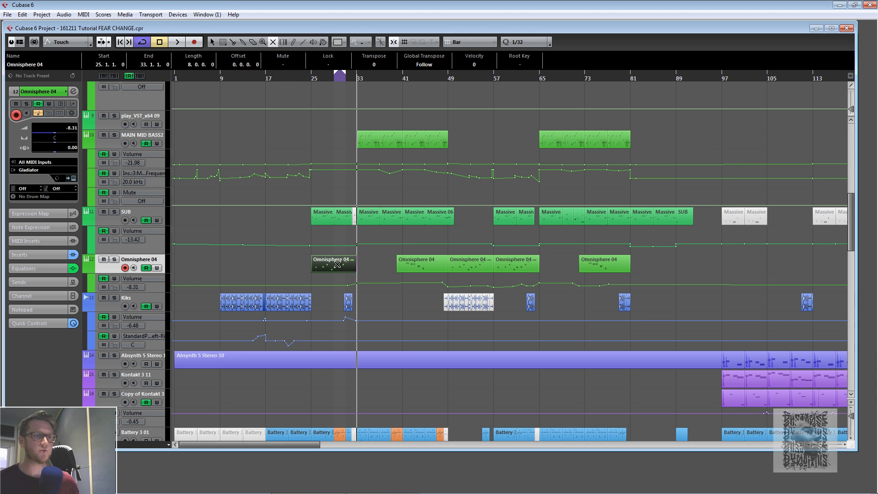
click(404, 80)
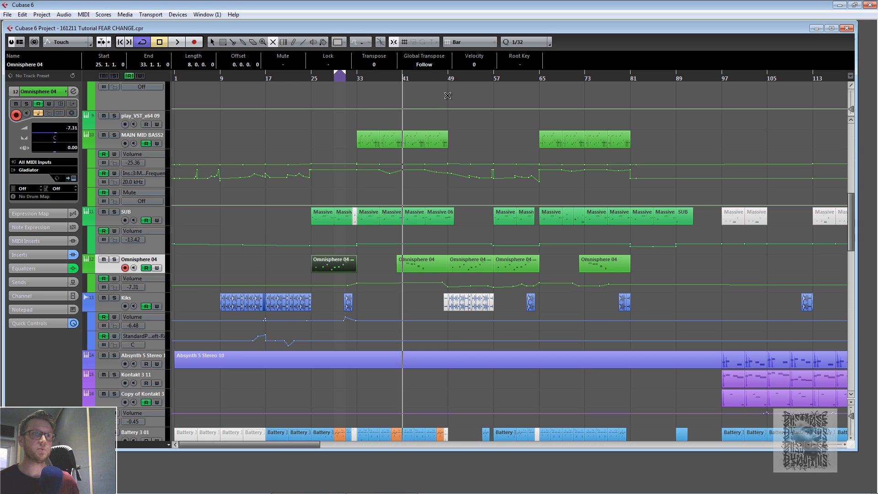
click(448, 80)
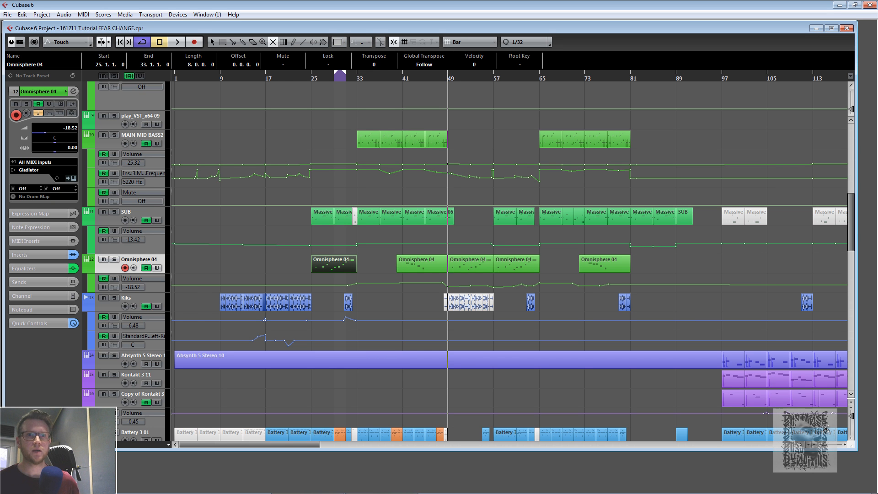
drag(826, 445, 824, 444)
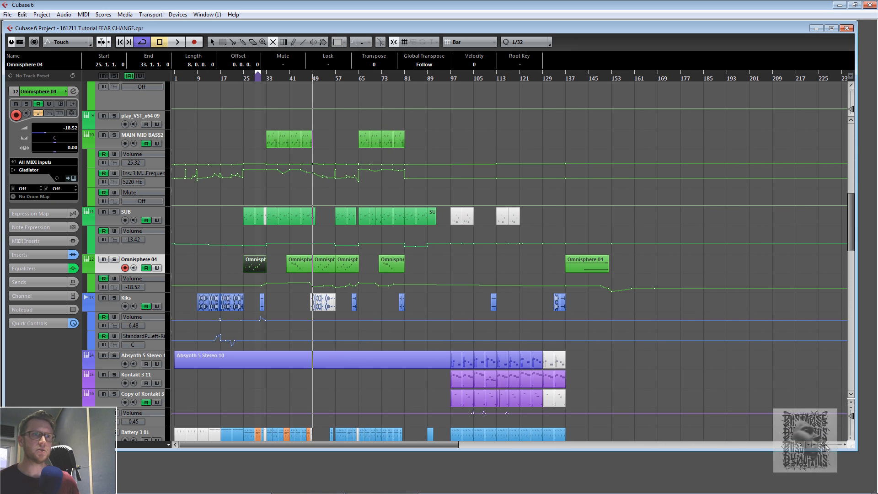
- Audition the arrangement from around bars 81 and 97, starting playback
click(405, 81)
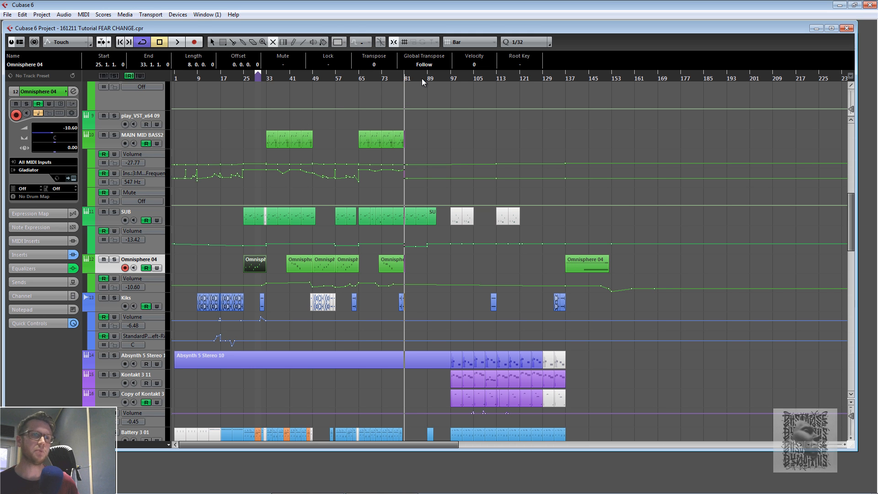
click(447, 80)
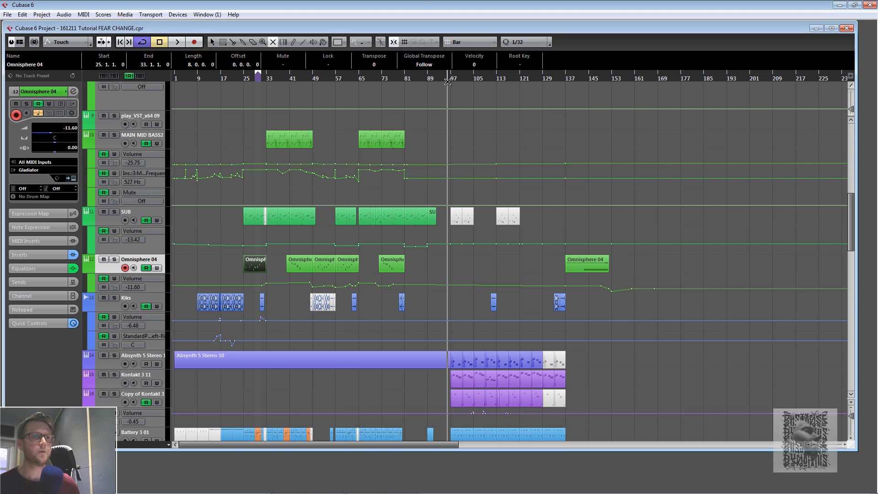
click(404, 78)
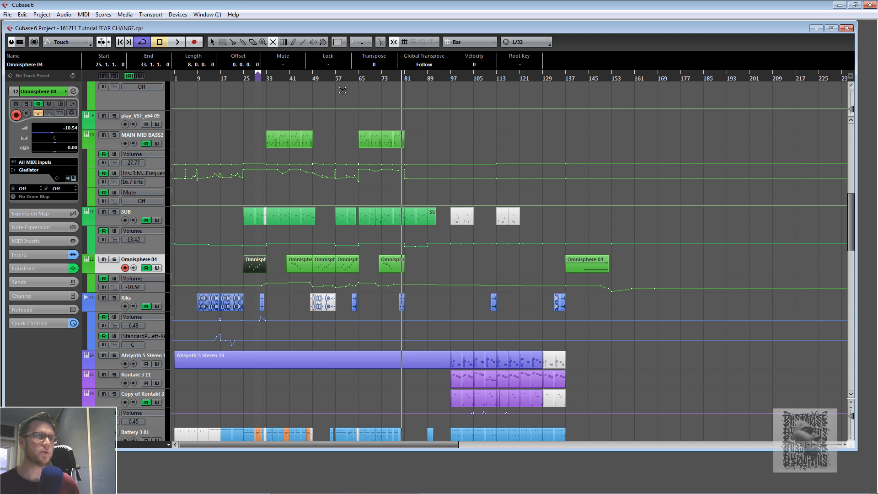
click(176, 42)
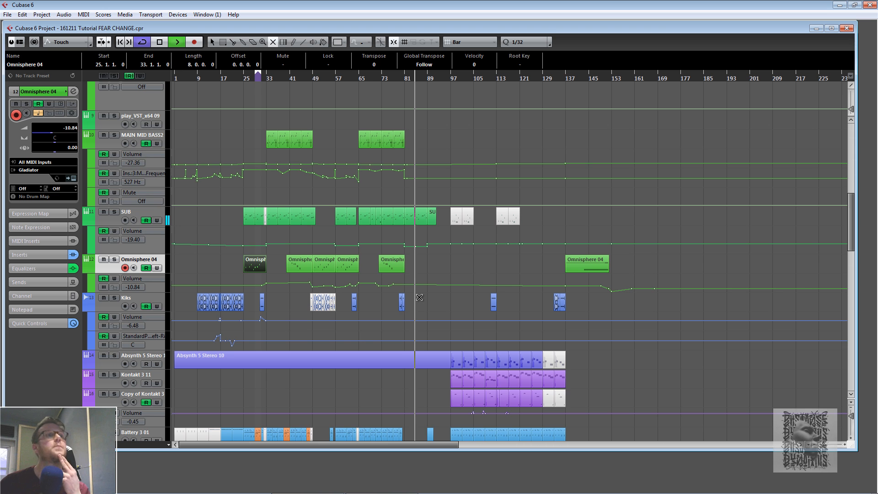
- Scroll down to the Kontakt, Battery and MIDI tracks, stop playback, and set the position near bar 81
scroll(419, 297, down, 4)
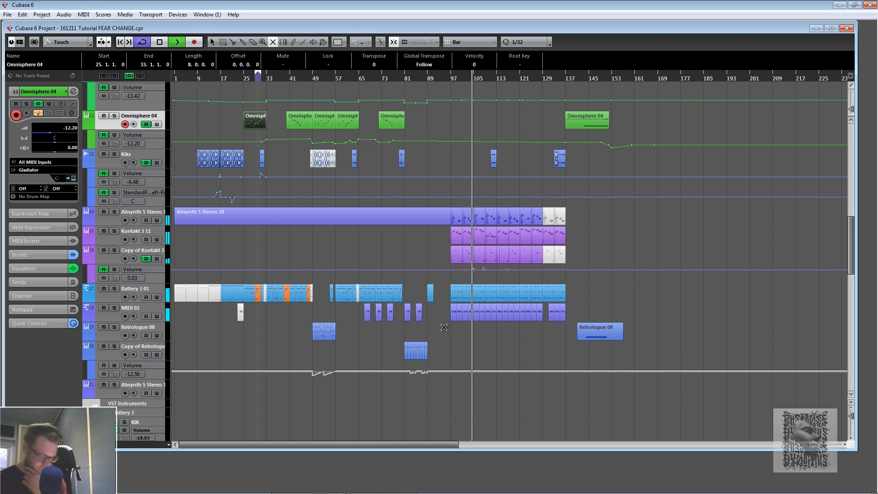
key(space)
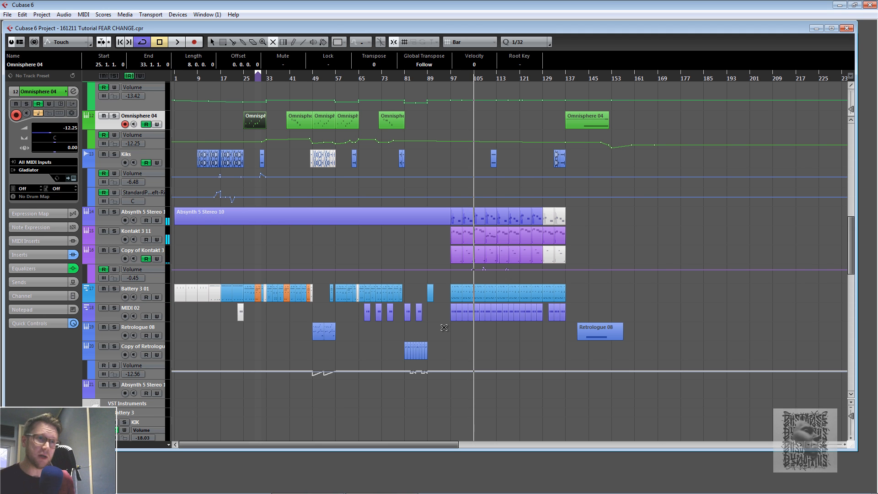
click(402, 80)
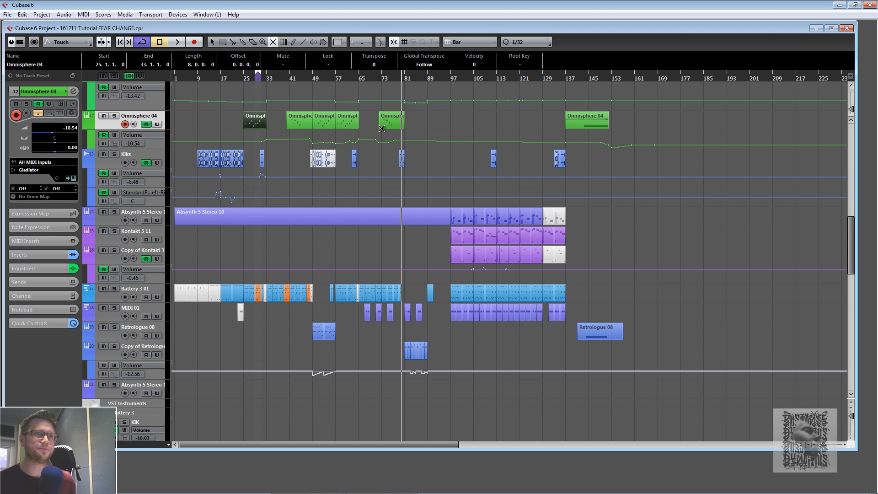
click(405, 79)
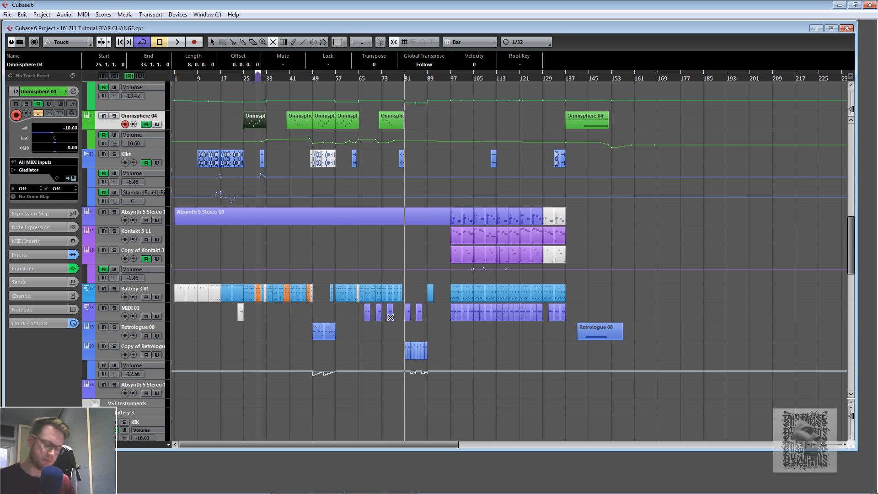
- Select the Copy of Retrologue 08 track, open its channel settings and Retrologue instrument, then close both windows
click(111, 345)
click(109, 355)
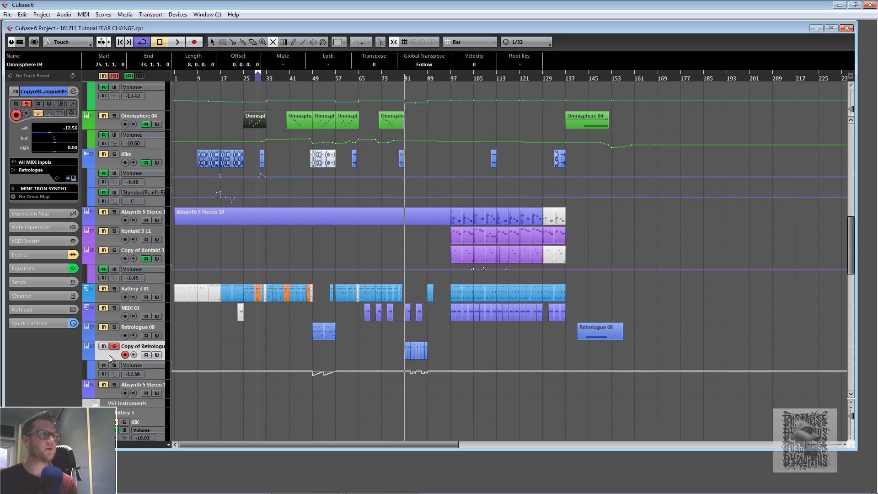
click(76, 93)
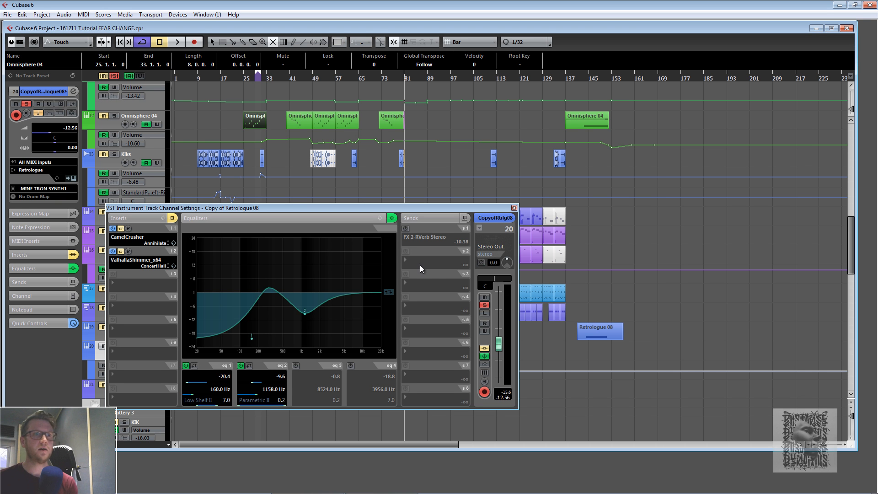
click(484, 373)
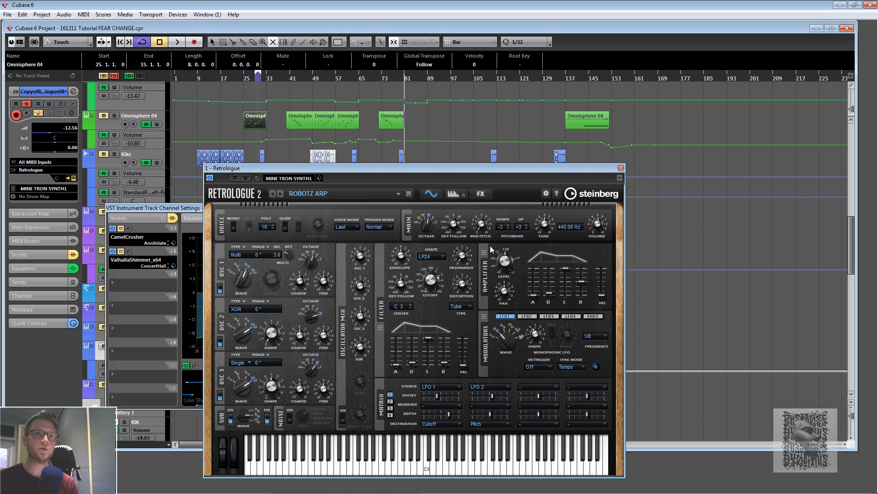
click(621, 169)
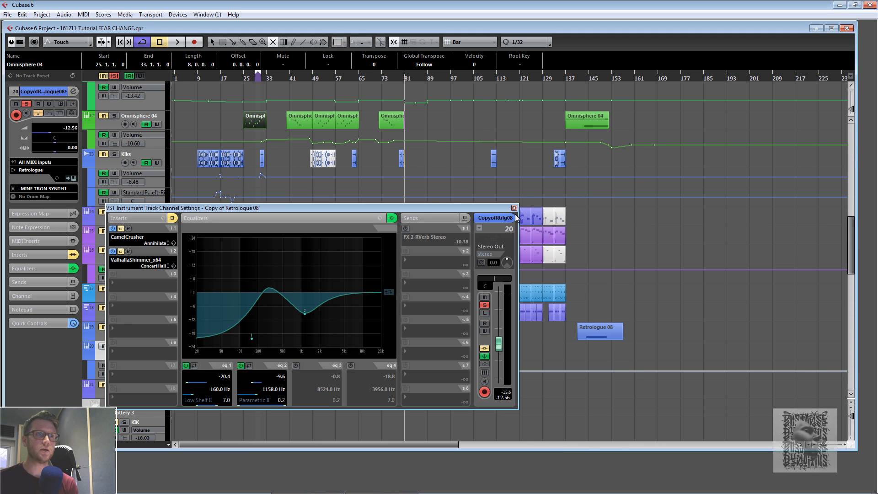
click(517, 207)
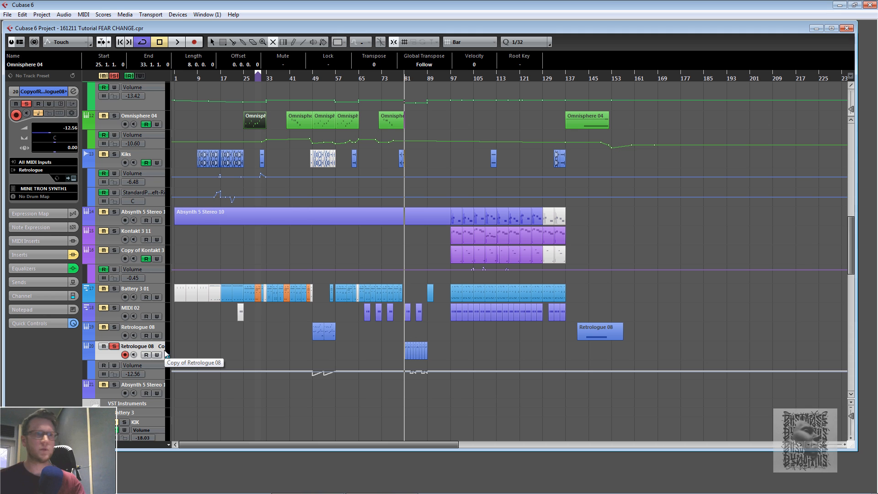
- Audition the Copy of Retrologue 08 track, toggling its solo on and off while starting and stopping playback
click(115, 348)
key(space)
click(115, 348)
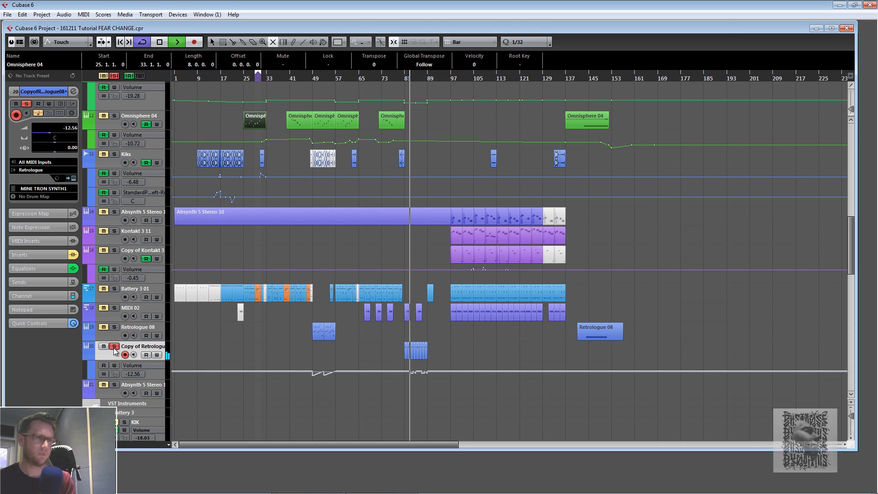
click(115, 348)
key(space)
key(space)
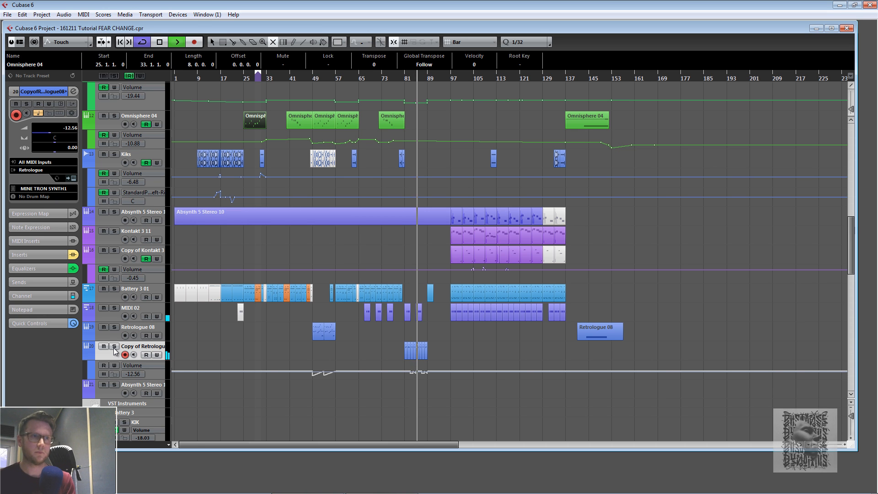
key(space)
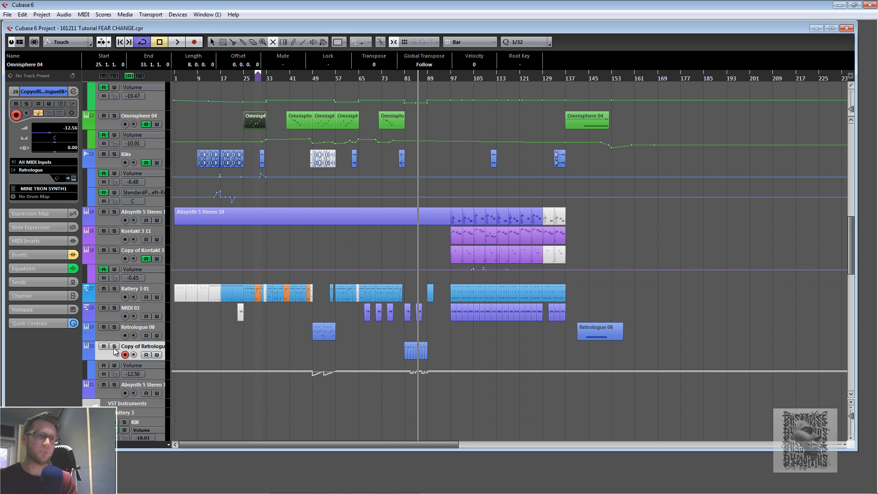
- Play the arrangement from near bar 81, scroll up to the audio and FX tracks, and stop playback
click(403, 80)
key(space)
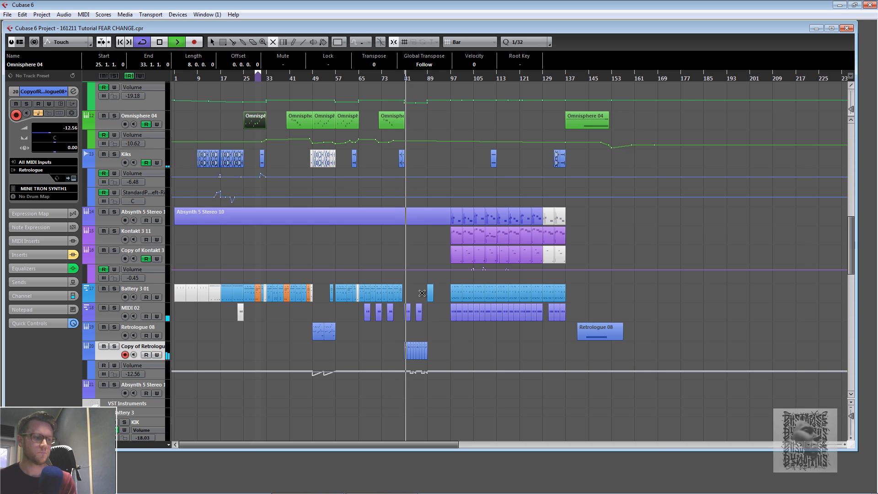
scroll(422, 292, up, 15)
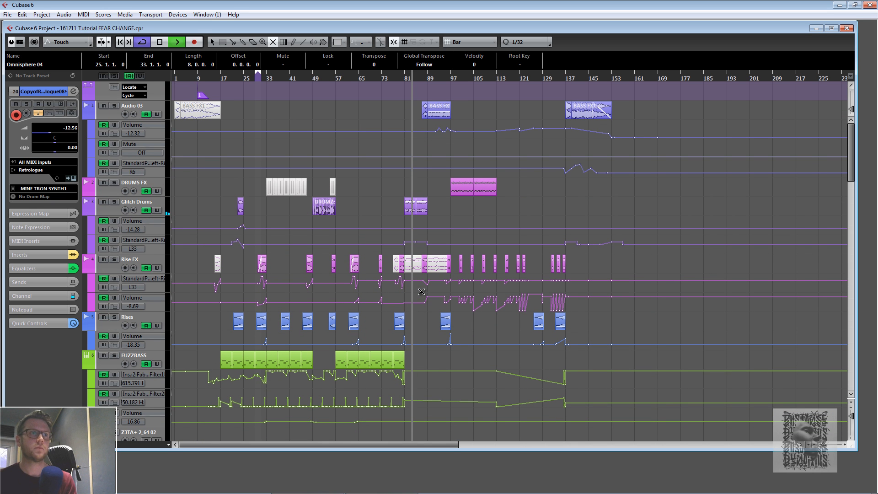
key(space)
- Solo the Glitch Drums track, select its part at bar 81, and play from bar 81
click(114, 201)
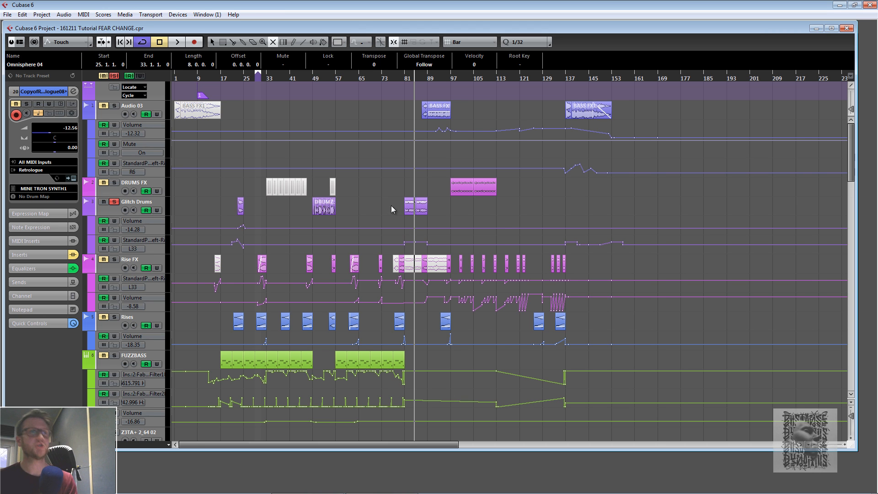
click(414, 207)
drag(431, 209, 403, 209)
click(403, 77)
key(space)
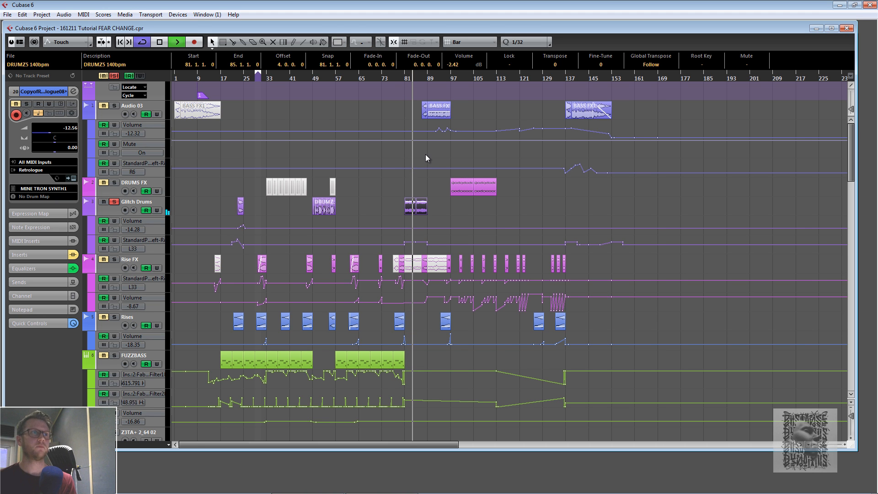
- Unsolo the Glitch Drums track and audition the passage again with all tracks
key(space)
click(115, 201)
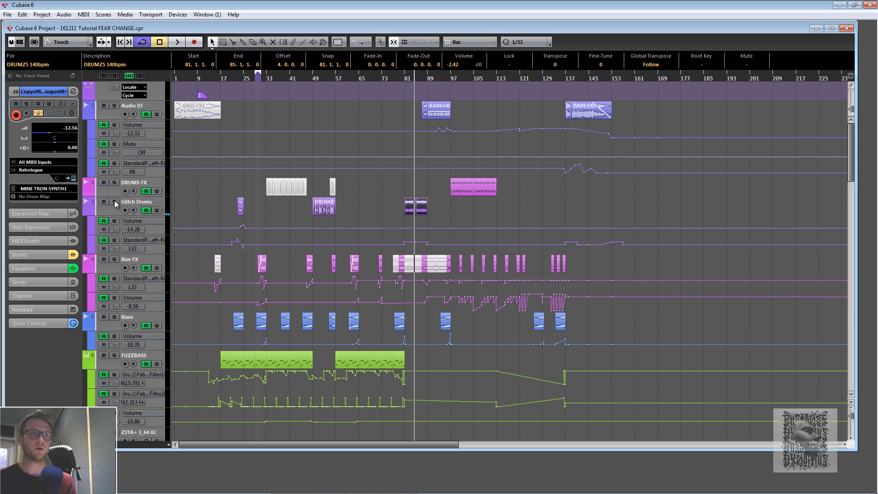
key(space)
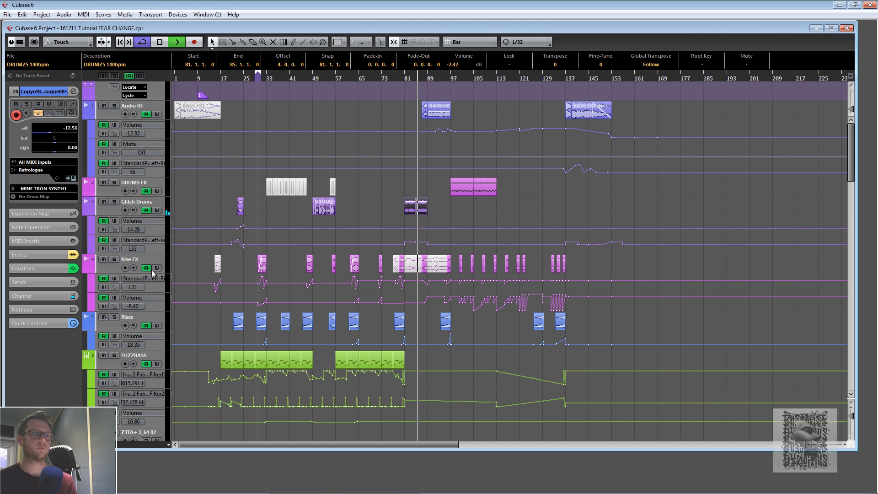
key(space)
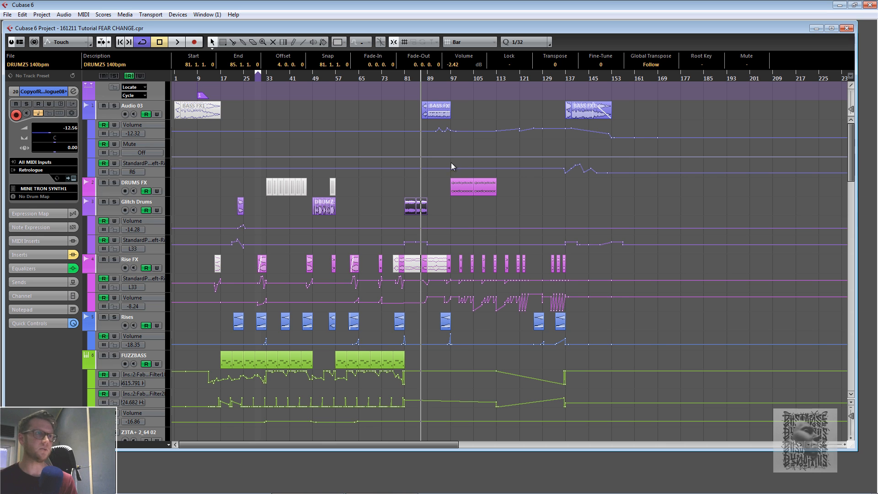
- Solo the Audio 03 track, audition its bass FX part, then unsolo it
click(115, 106)
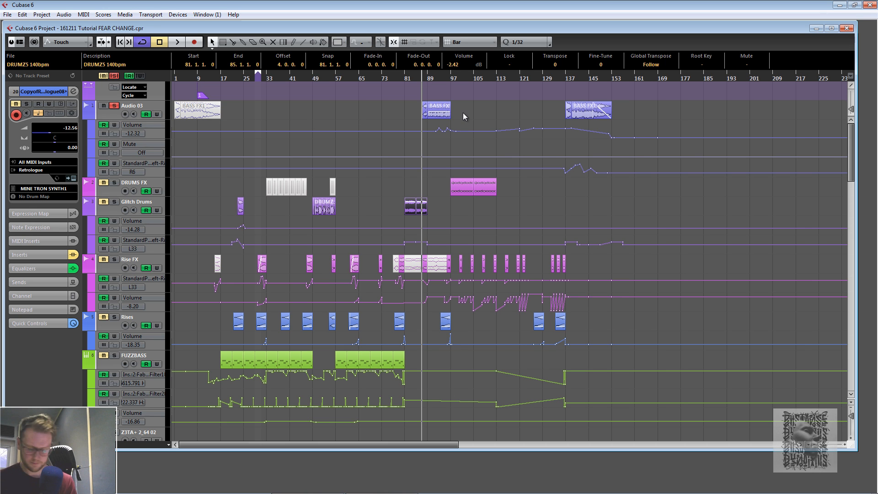
key(space)
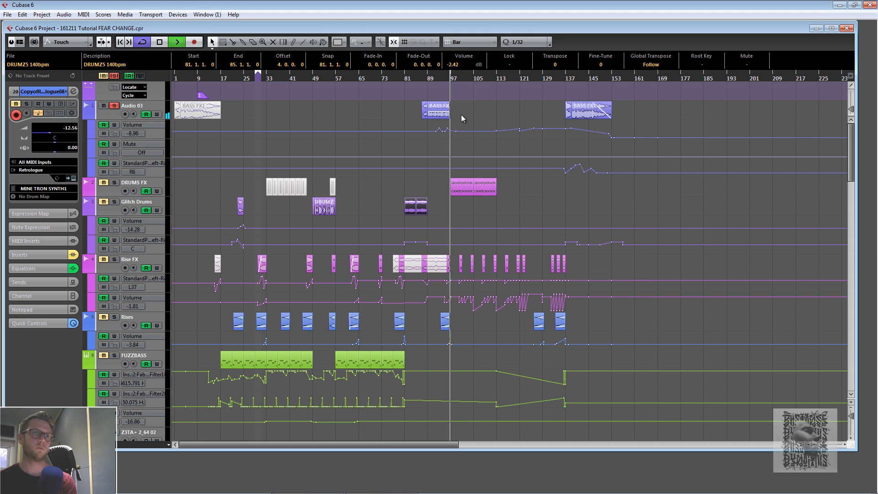
key(space)
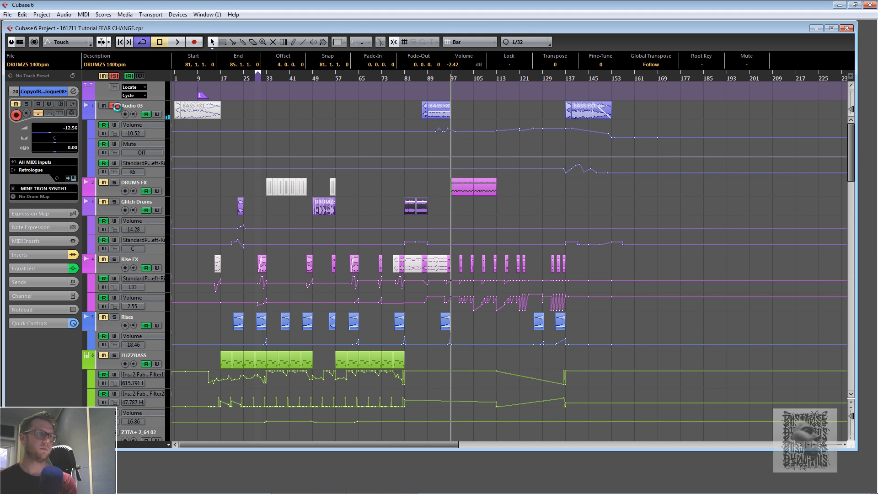
click(114, 107)
- Audition the arrangement from around bars 89 and 95, starting and stopping playback each time
click(425, 77)
key(space)
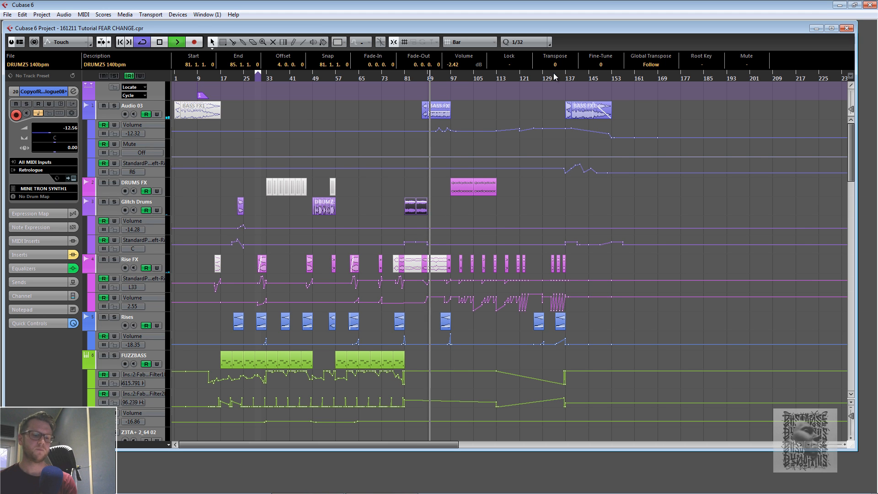
key(space)
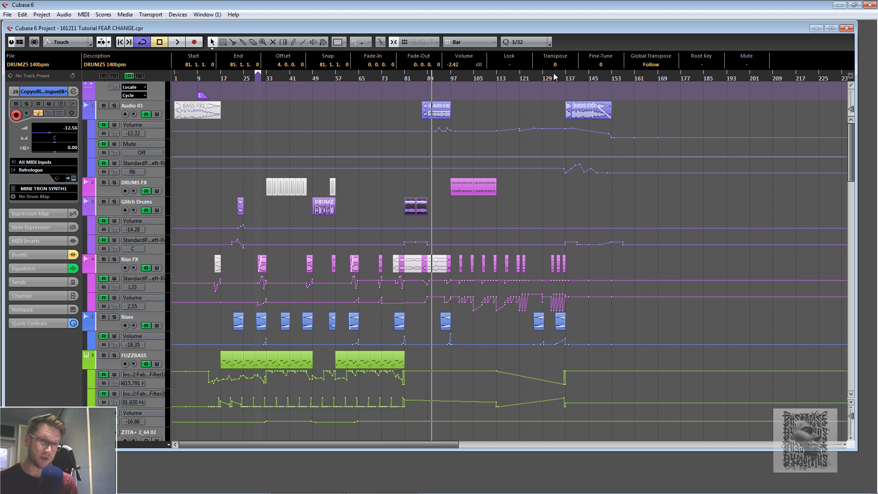
click(439, 78)
click(443, 76)
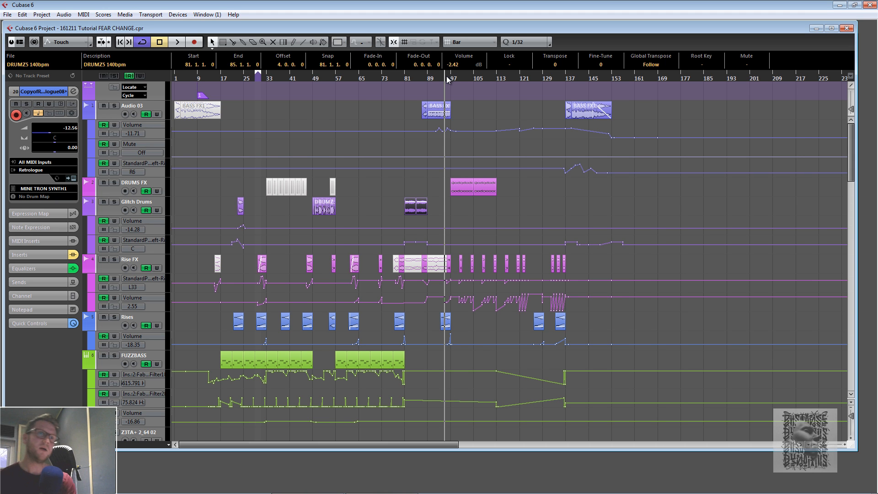
click(429, 76)
key(space)
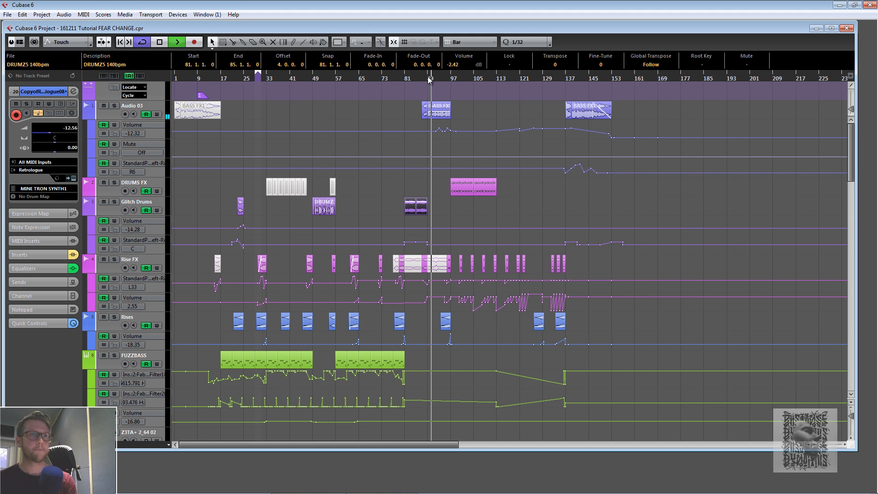
key(space)
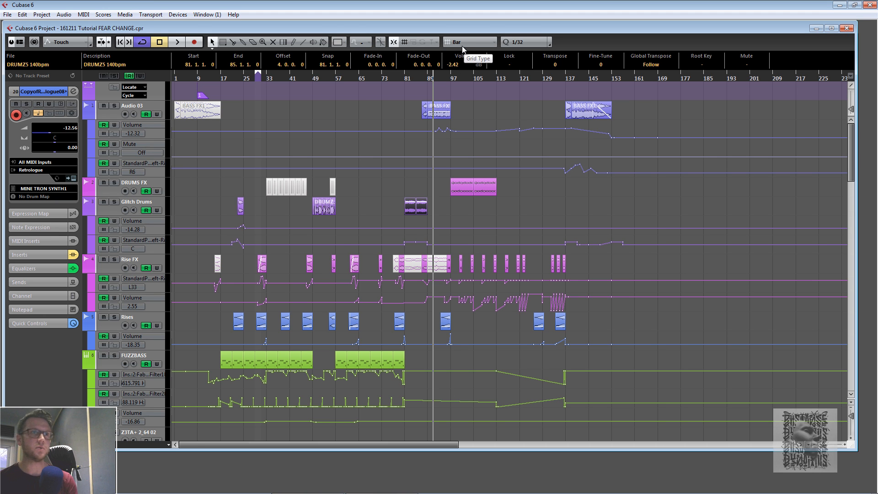
click(445, 78)
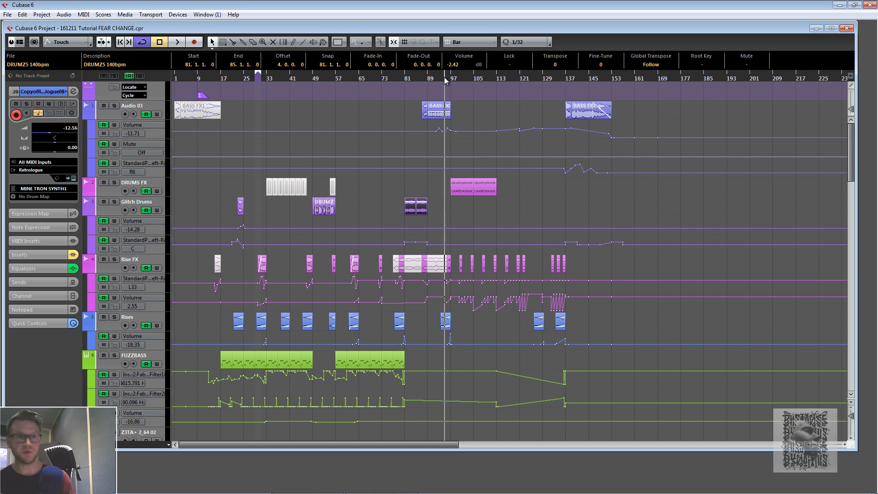
key(space)
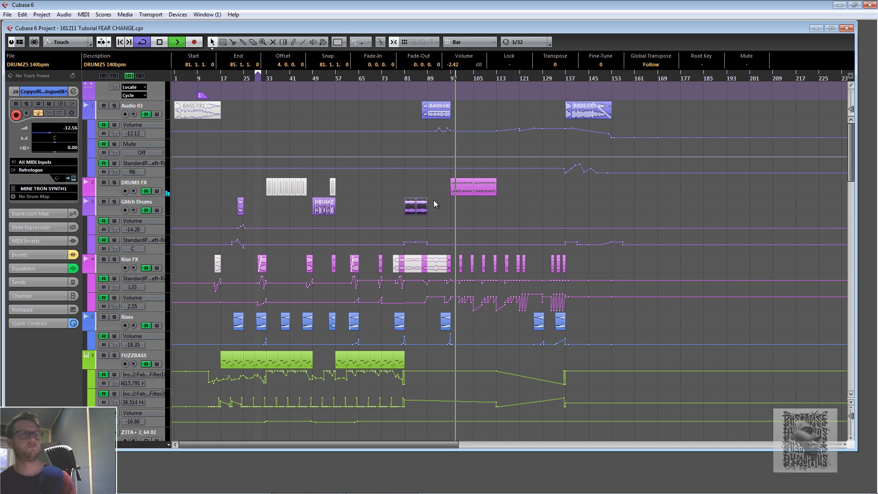
key(space)
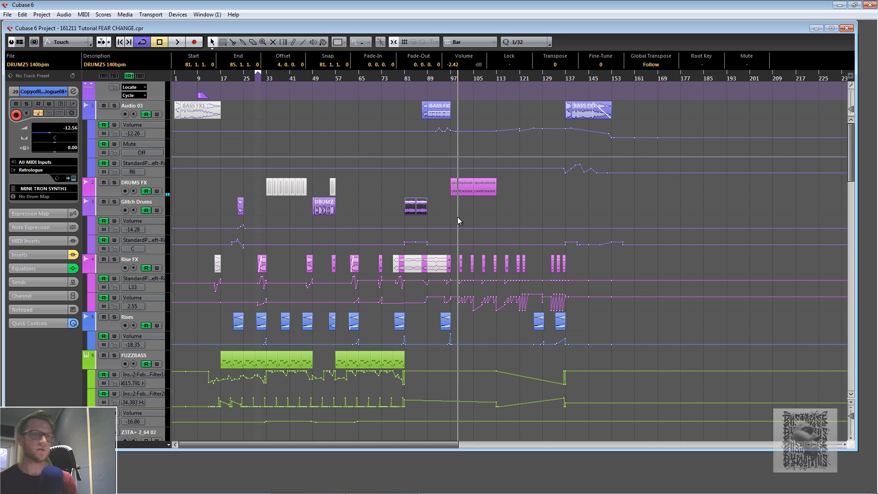
- Select the Absynth 5 Stereo track, open its Absynth instrument, view the Patch page, and close it
scroll(457, 217, down, 3)
scroll(457, 216, down, 10)
scroll(457, 217, up, 2)
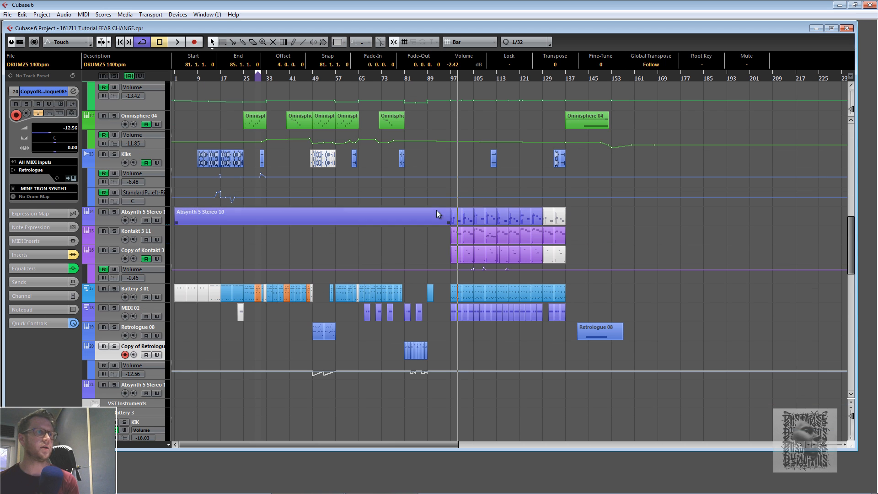
click(108, 222)
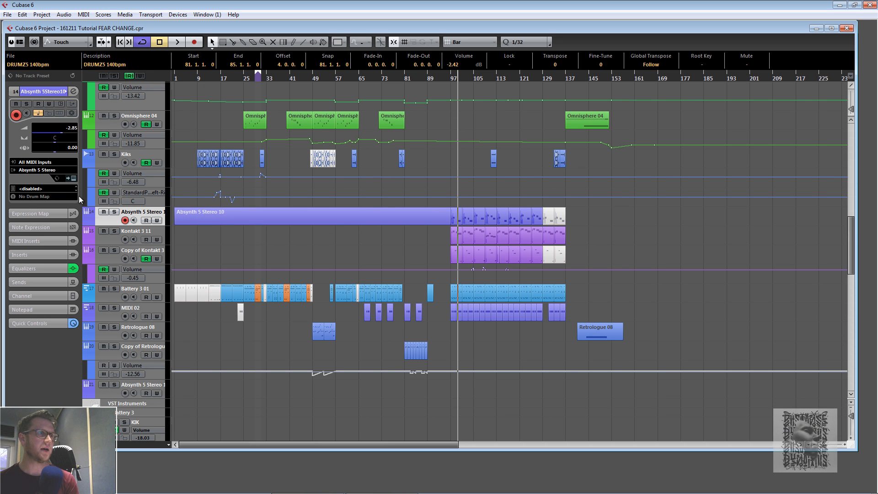
click(73, 178)
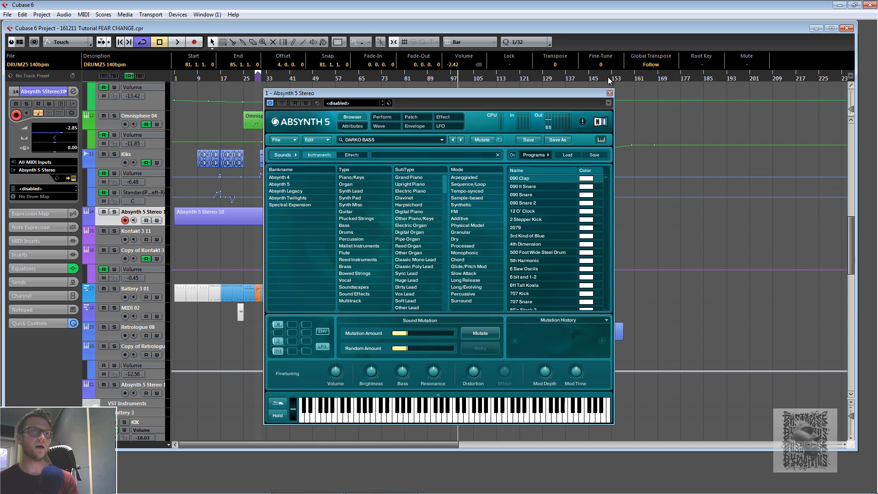
click(411, 117)
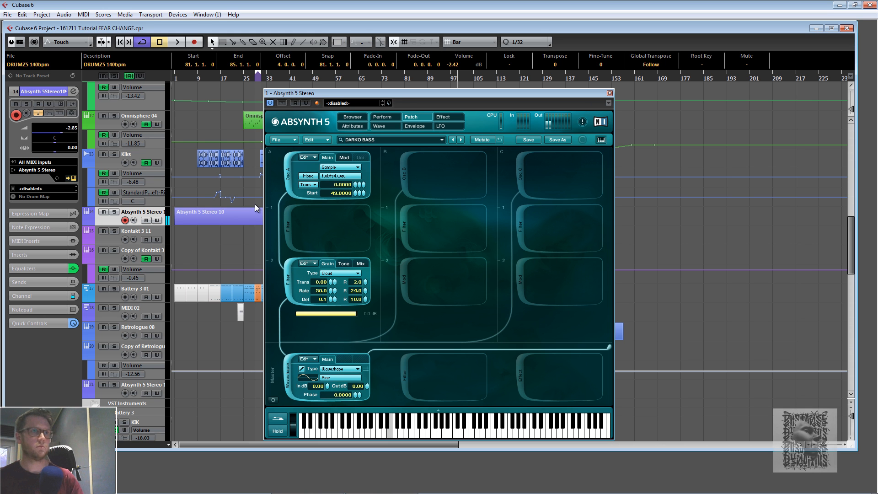
click(609, 94)
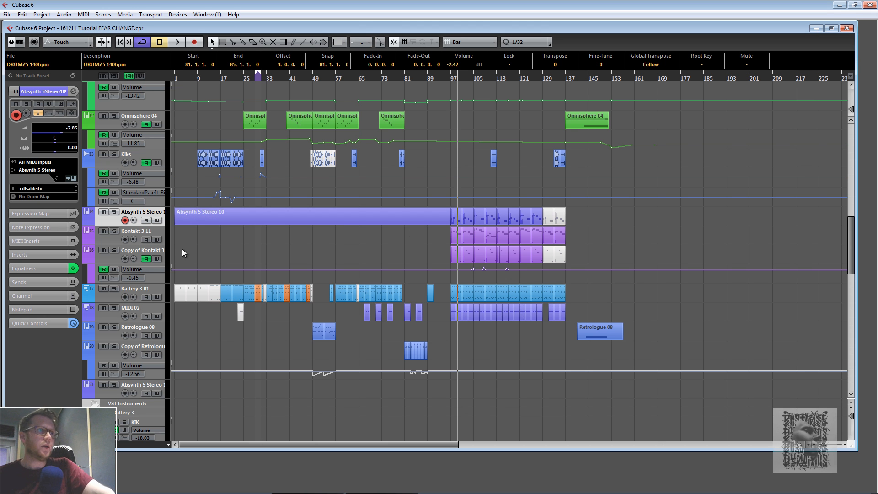
- Solo the Kontakt 3 11 track, set the position near bar 97, and start playback
click(113, 232)
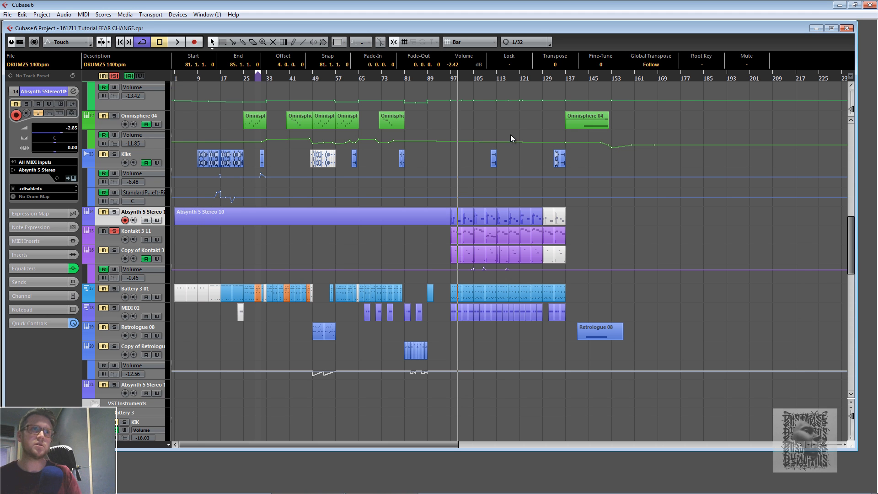
click(450, 80)
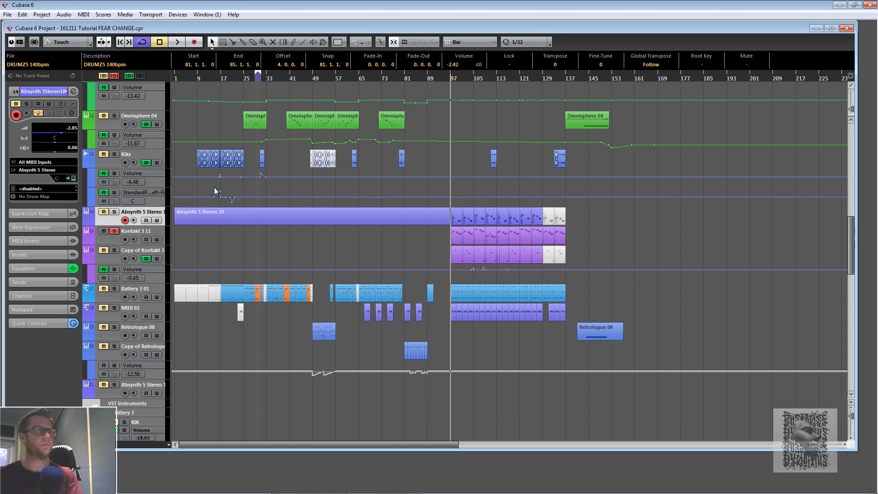
click(159, 233)
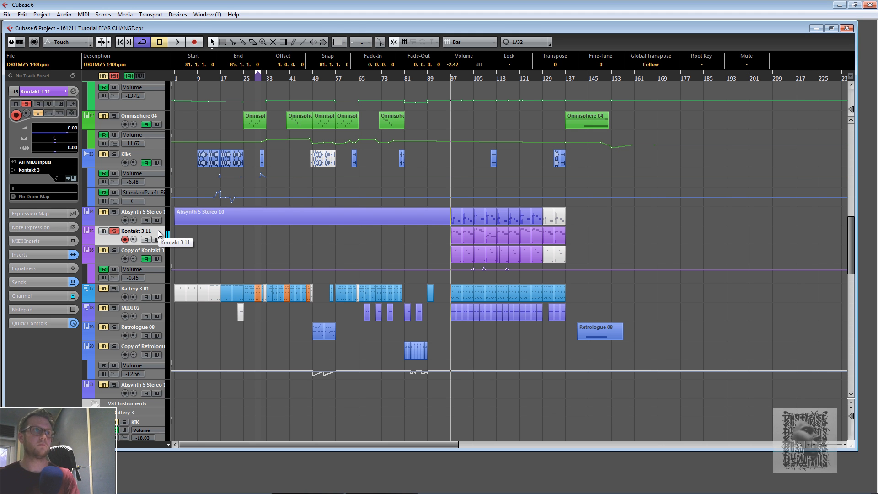
key(space)
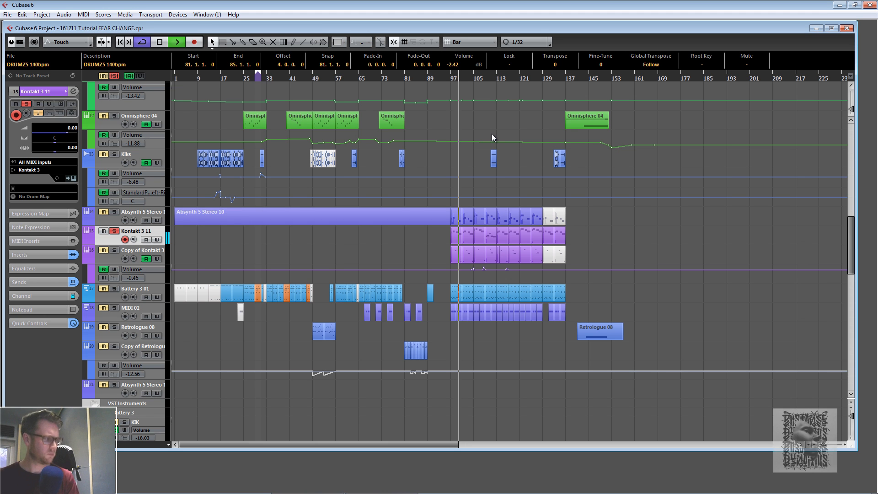
- Stop playback, then replay the arrangement from near bar 97 and stop it again
key(space)
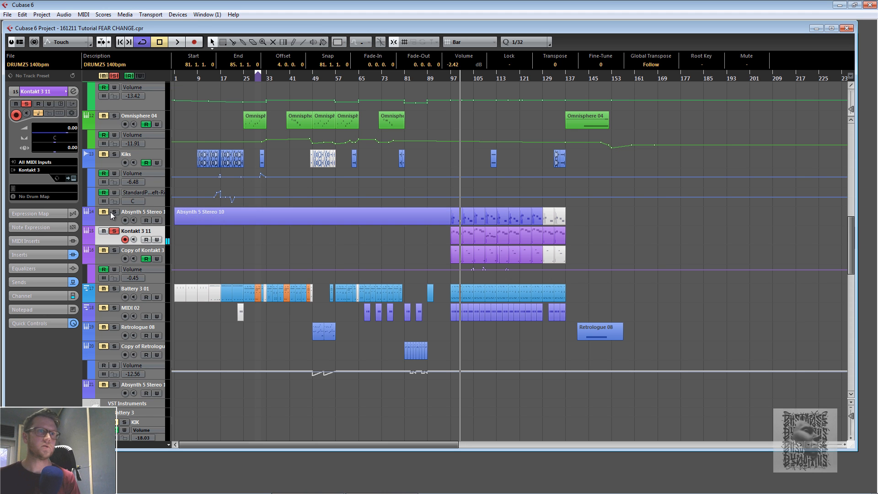
click(450, 76)
key(space)
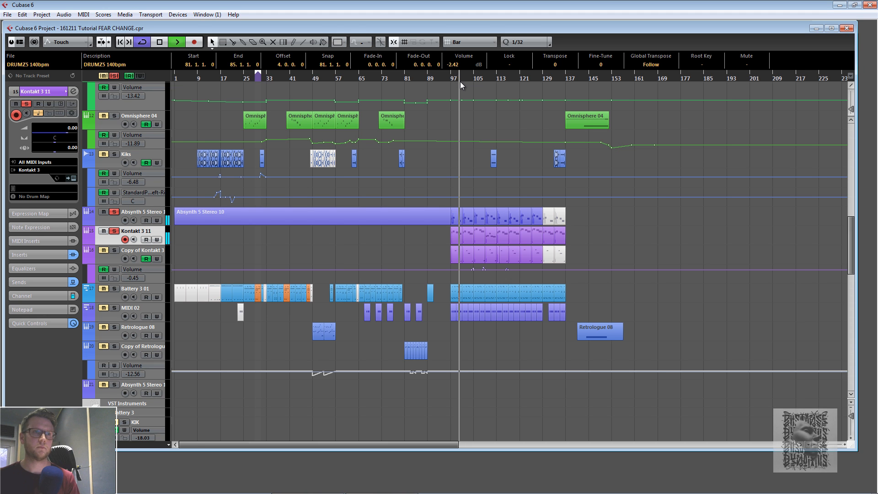
key(space)
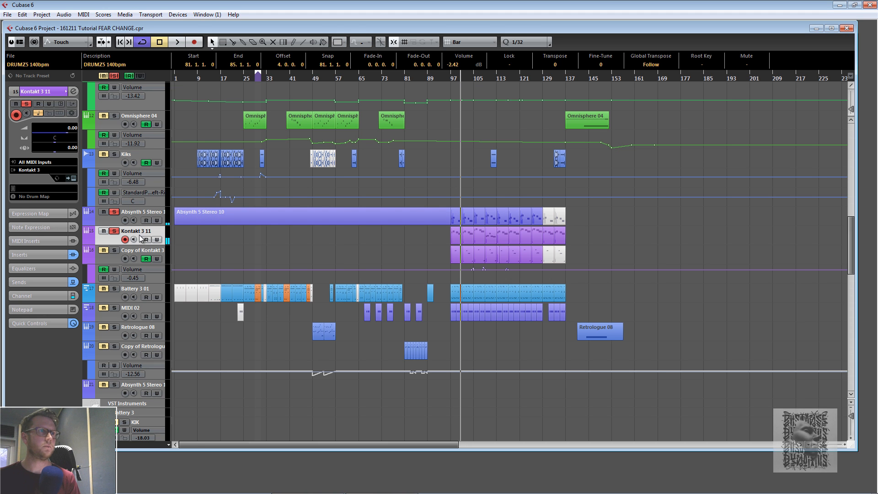
- Unsolo Kontakt 3 11, solo the Copy of Kontakt 3 track, and audition it from near bar 97
click(114, 250)
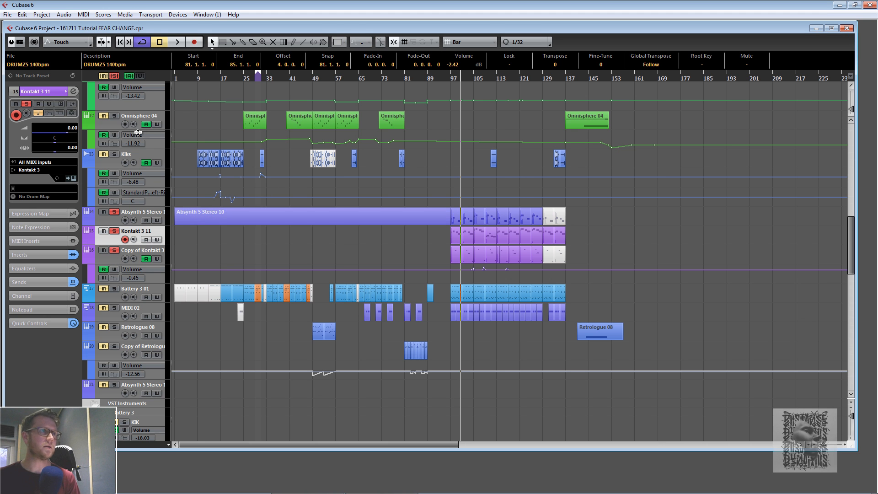
click(115, 76)
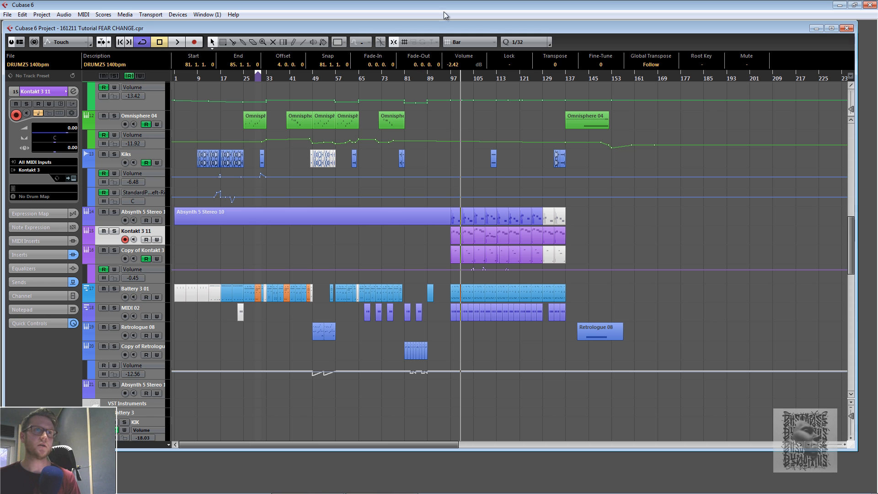
click(450, 79)
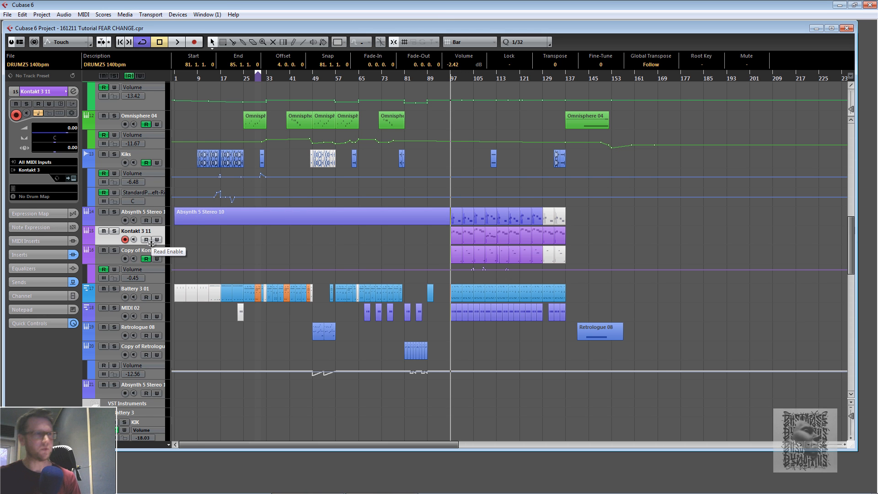
click(114, 250)
key(space)
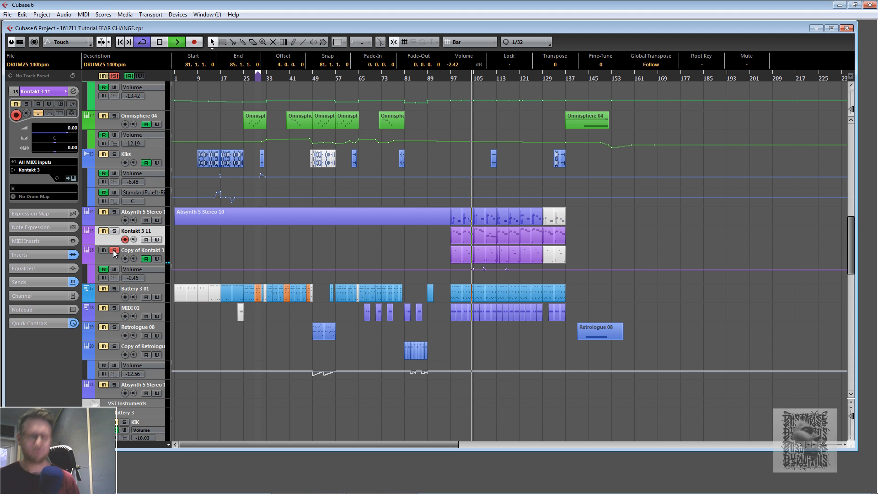
key(space)
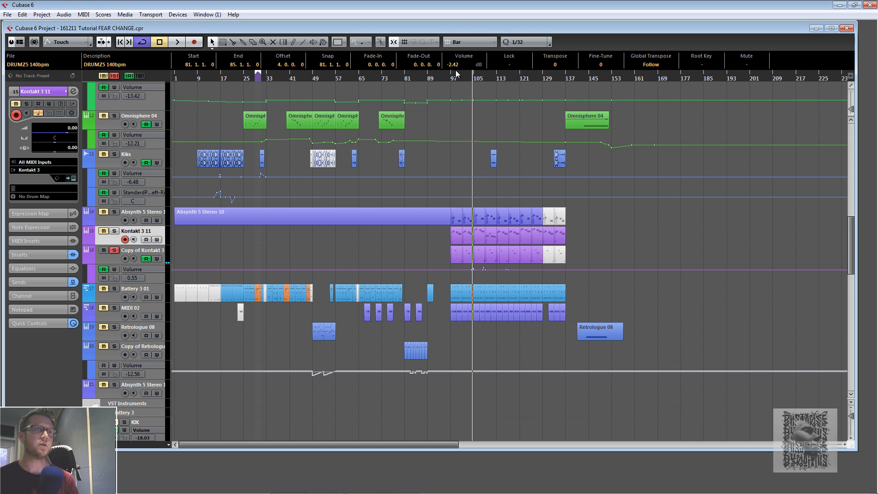
- Unsolo the Copy of Kontakt 3 track and set the locators around its part at bar 97
click(451, 77)
click(114, 250)
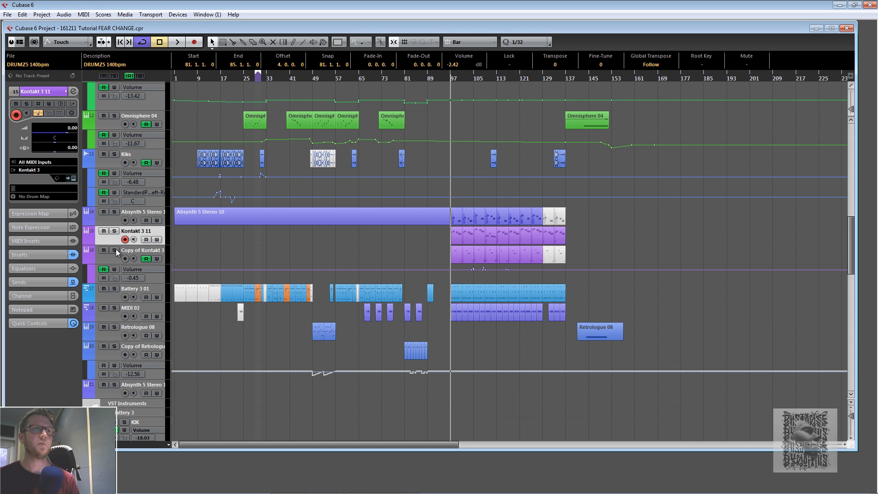
click(459, 247)
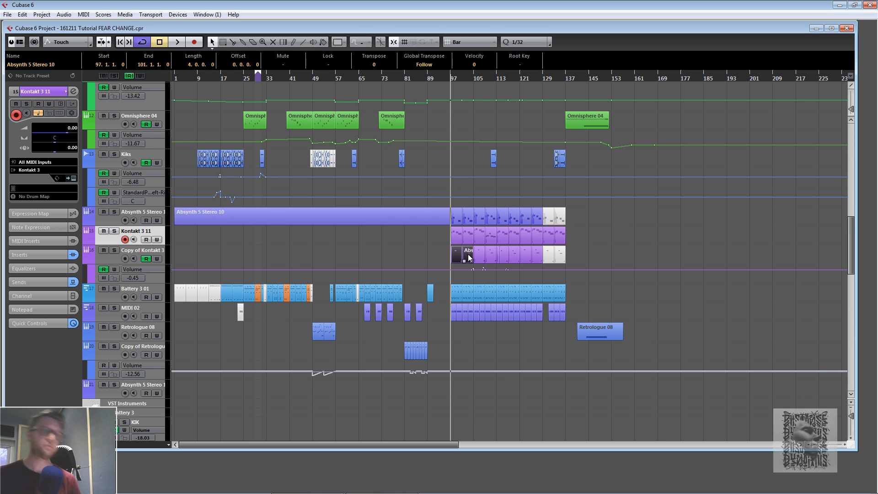
shift+click(468, 258)
key(p)
key(space)
- Mute the Copy of Kontakt 3 track and audition the arrangement from bar 97
click(104, 250)
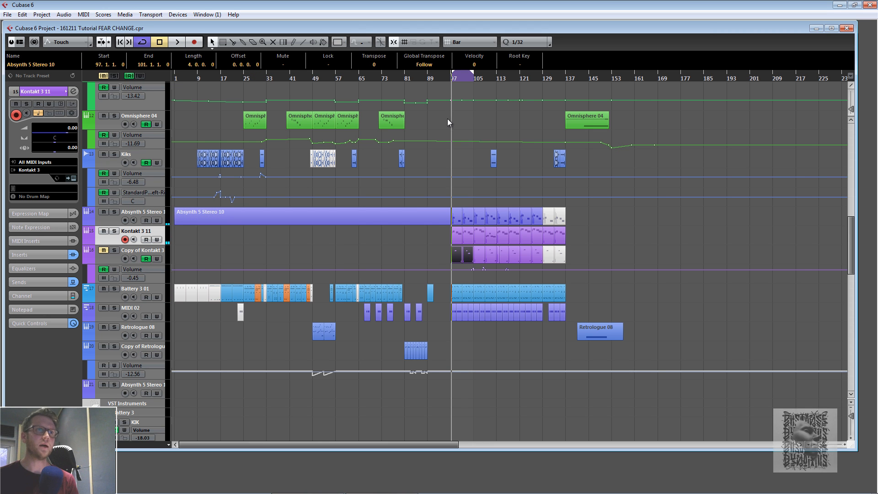
click(449, 78)
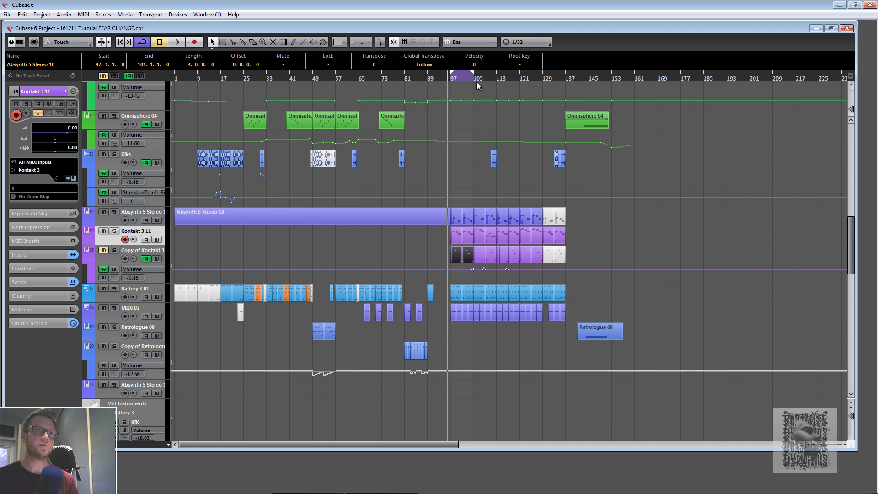
key(space)
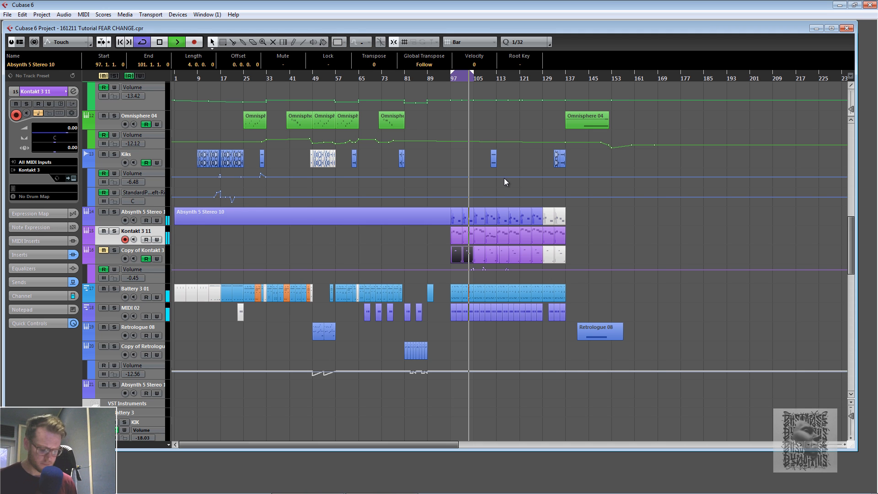
key(space)
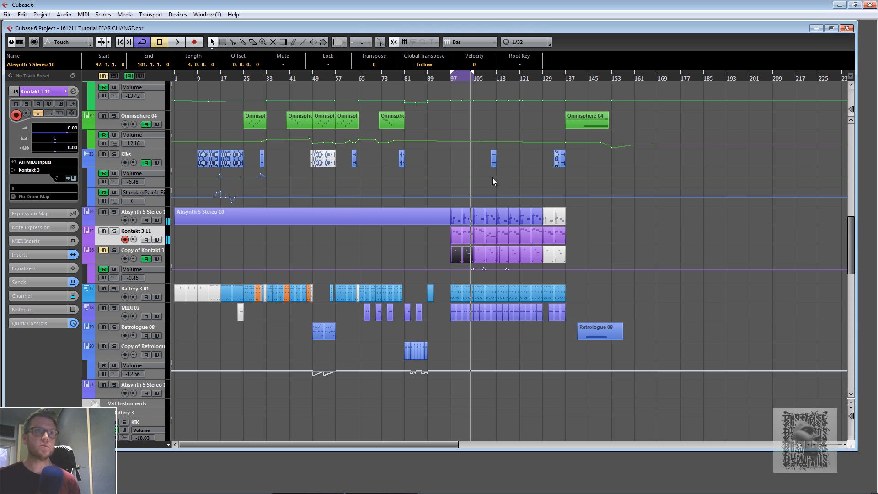
click(448, 79)
- Unmute the Copy of Kontakt 3 track and audition the arrangement from bar 97 again
click(103, 251)
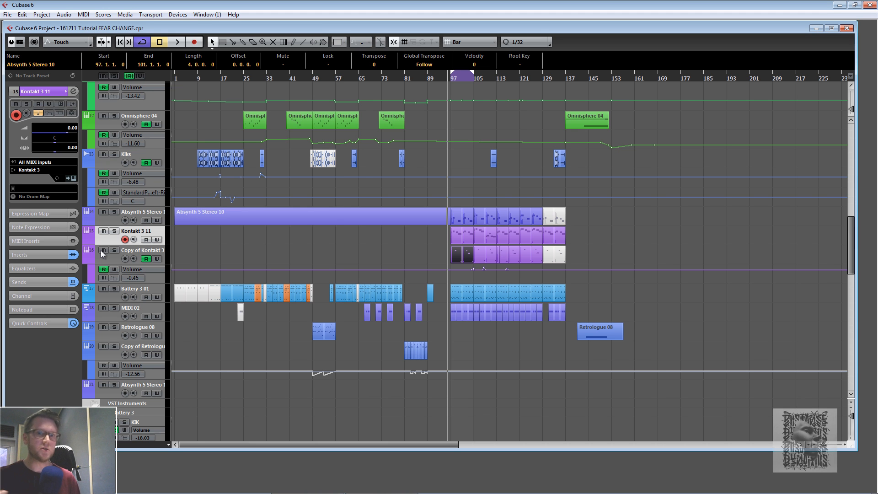
key(space)
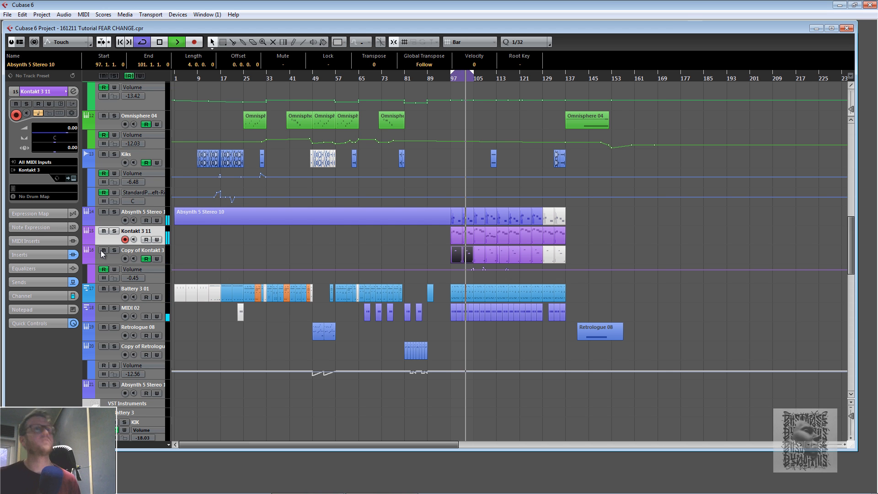
key(space)
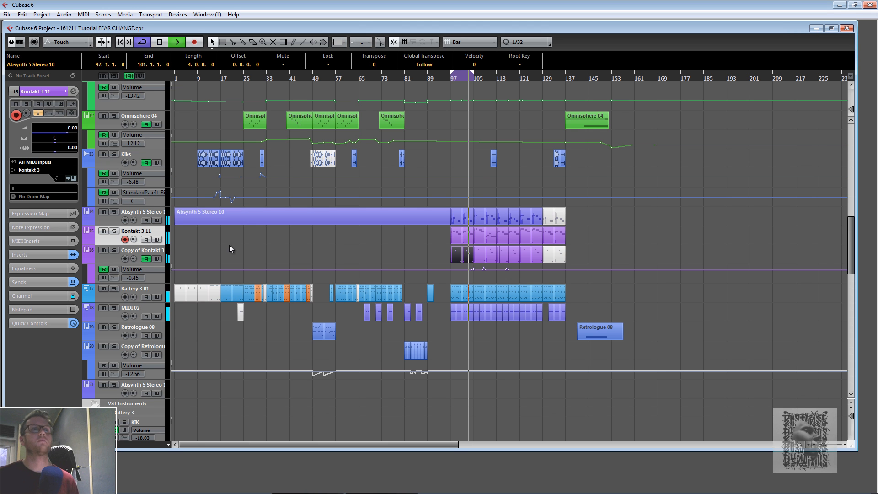
- Select the Copy of Kontakt 3 track and set the locators to span bars 97 to 145
drag(473, 73, 514, 73)
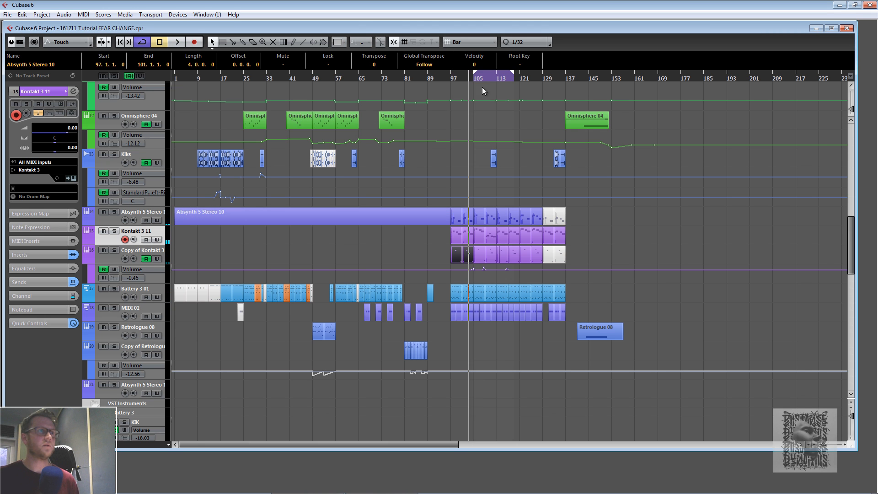
click(111, 259)
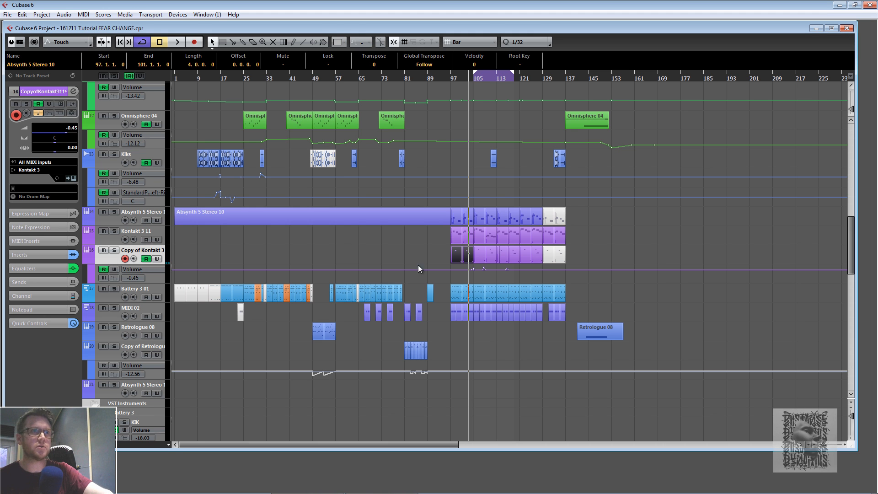
drag(475, 75, 446, 77)
scroll(499, 178, up, 5)
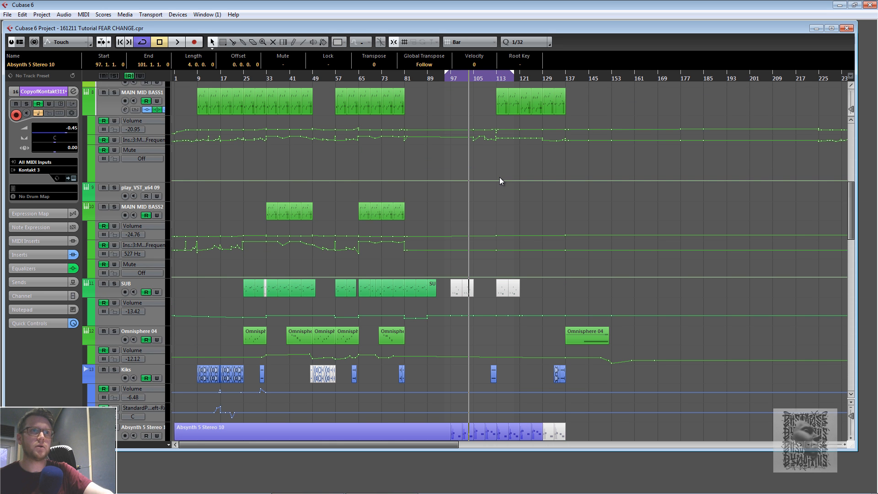
drag(514, 76, 594, 75)
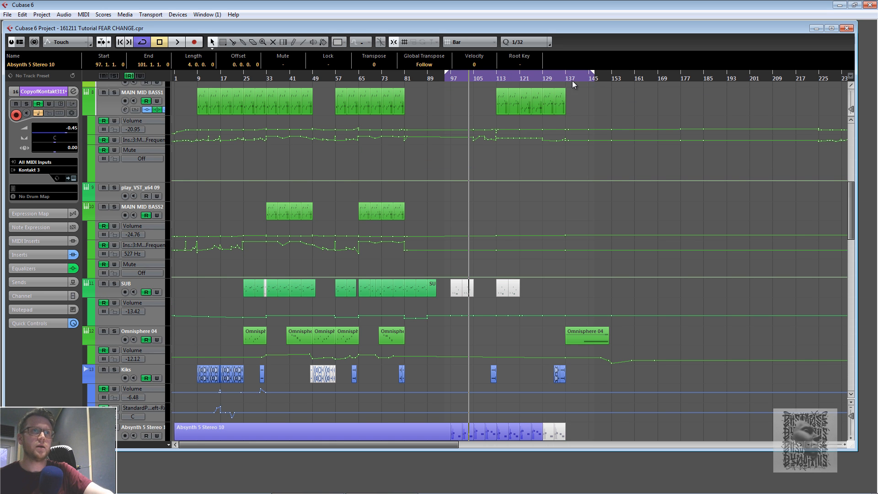
- Open and close the Key Editor for the MAIN MID BASS1 parts at bars 77 and 113 to inspect their notes
double_click(396, 100)
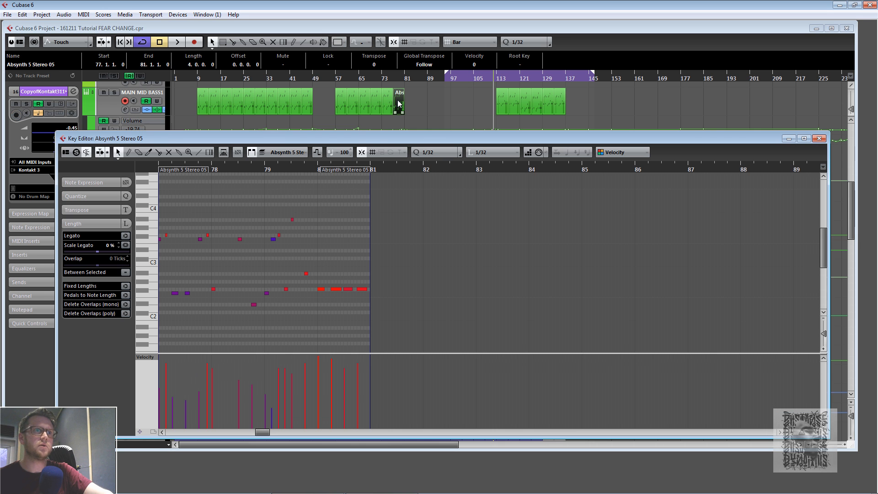
click(819, 139)
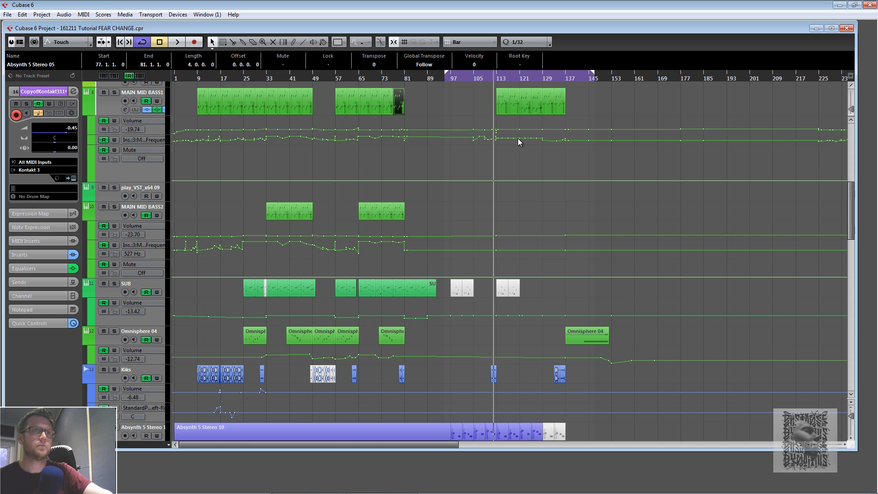
double_click(504, 107)
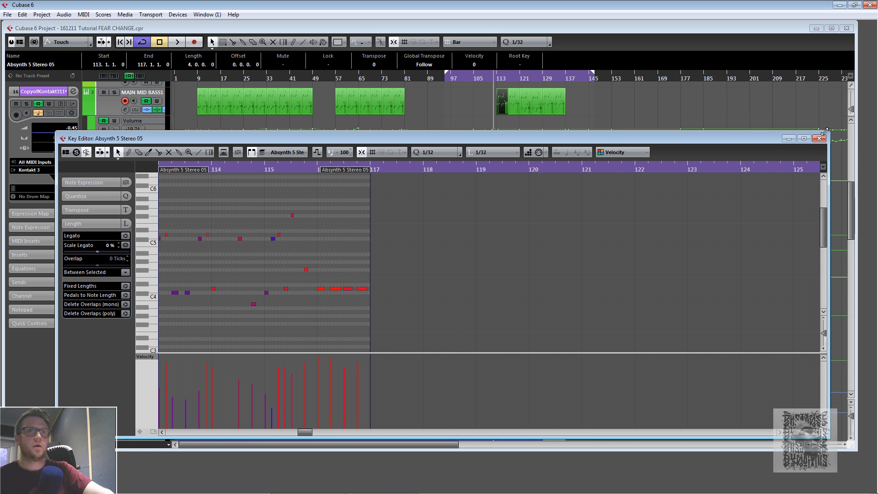
click(819, 139)
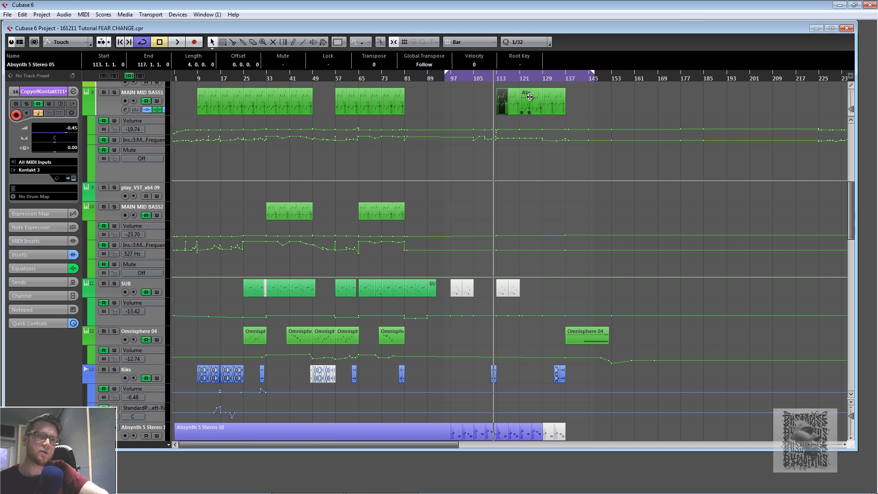
double_click(502, 103)
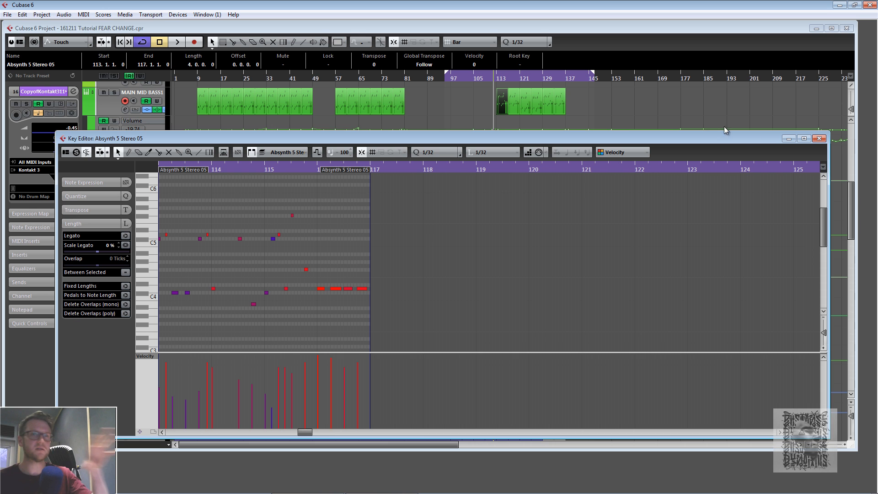
click(818, 139)
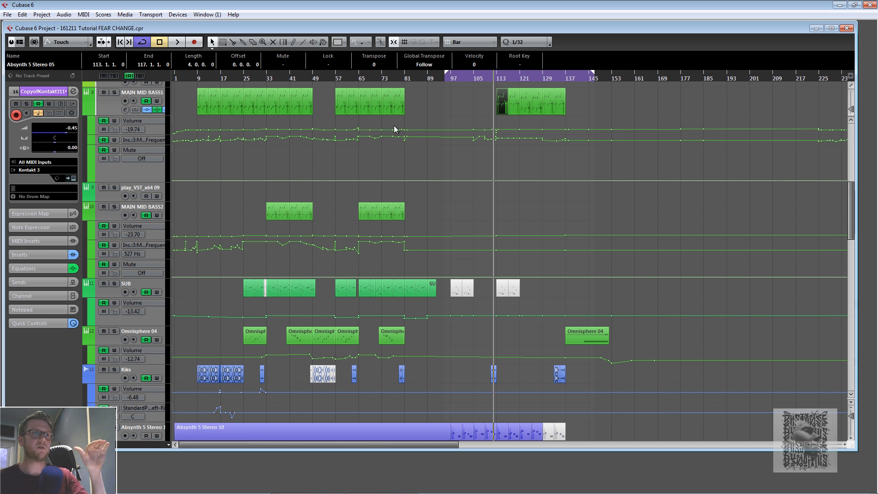
double_click(398, 101)
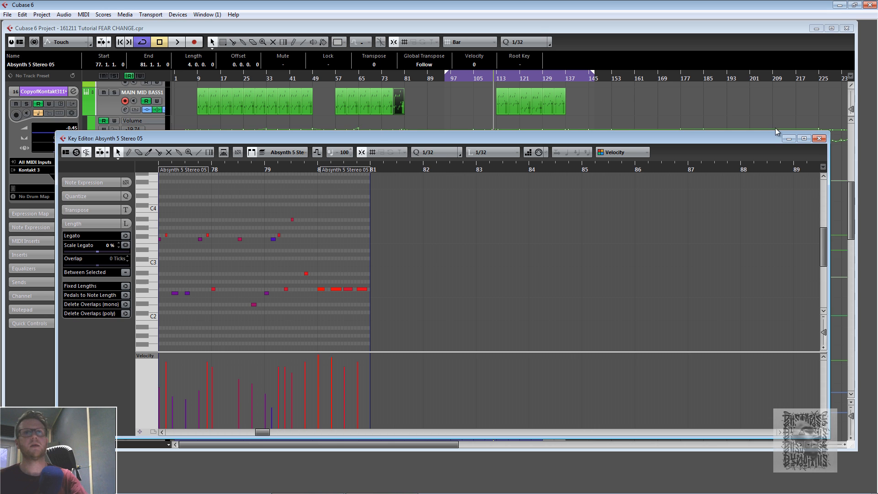
click(819, 138)
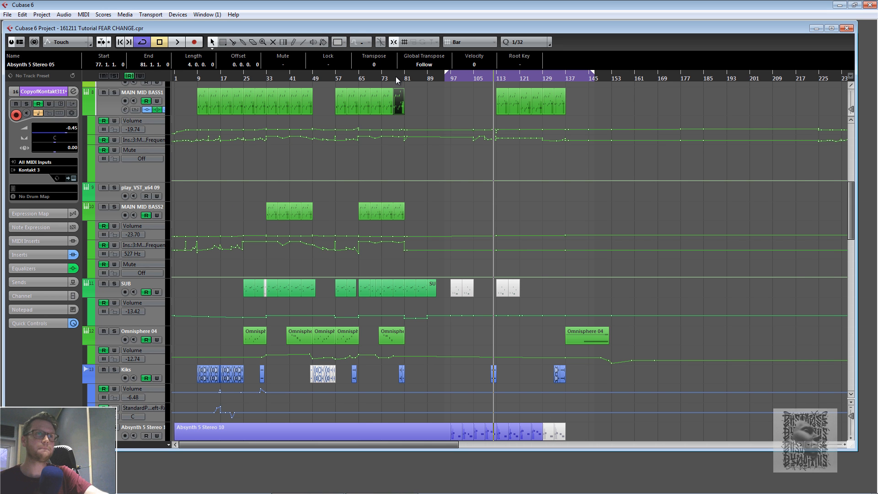
- Audition the arrangement from around bars 57 and 65, then set the position near bar 109
click(335, 78)
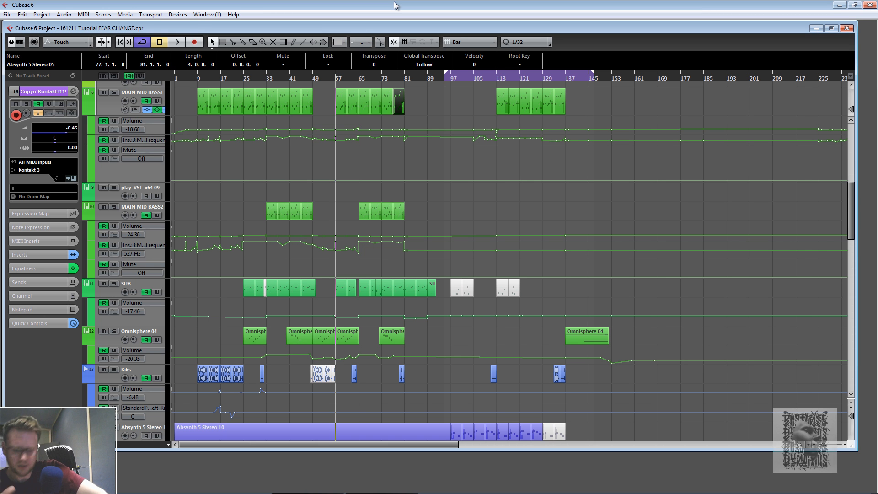
key(space)
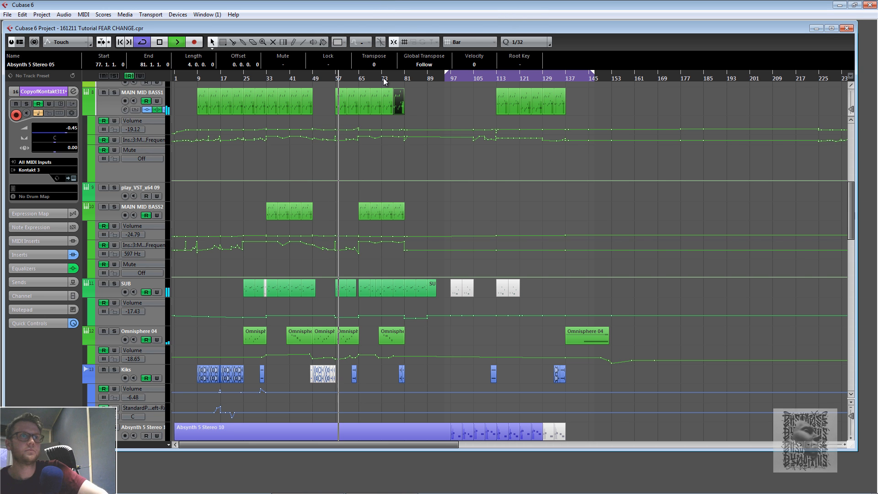
click(359, 78)
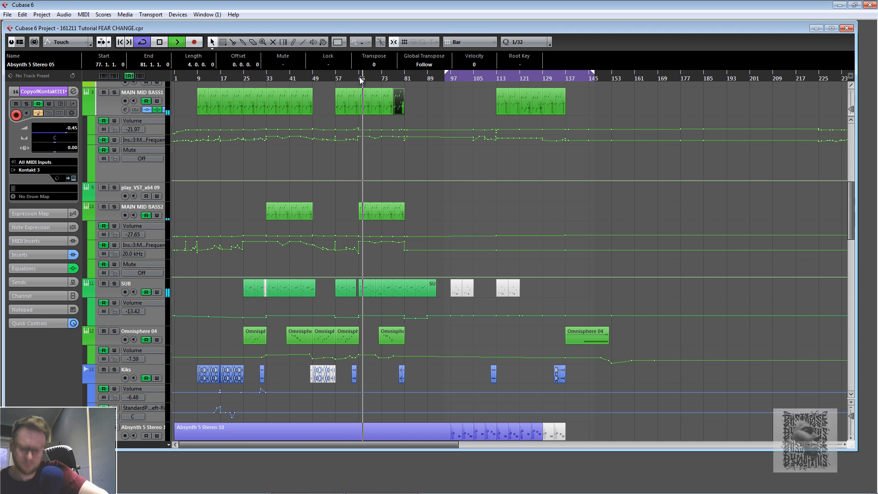
key(space)
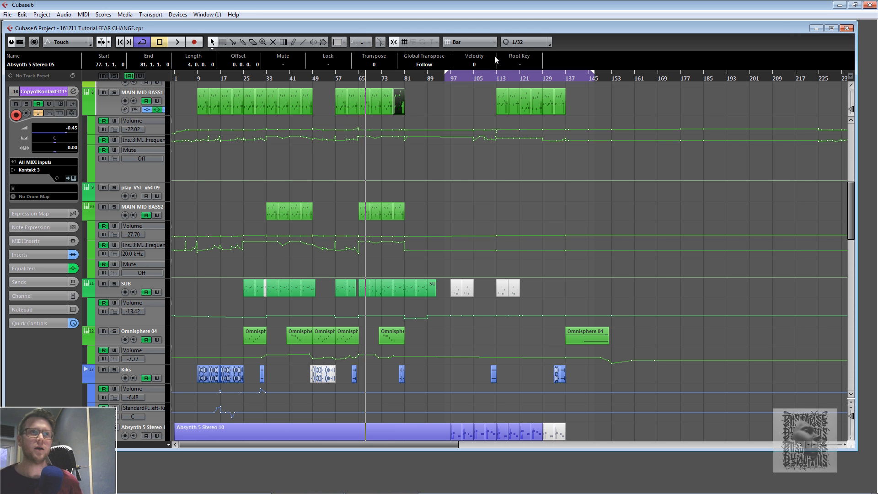
click(493, 78)
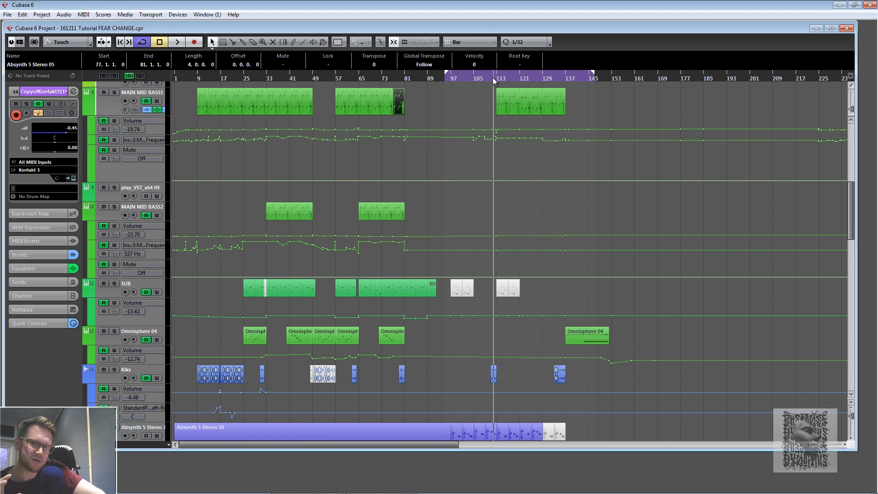
click(487, 78)
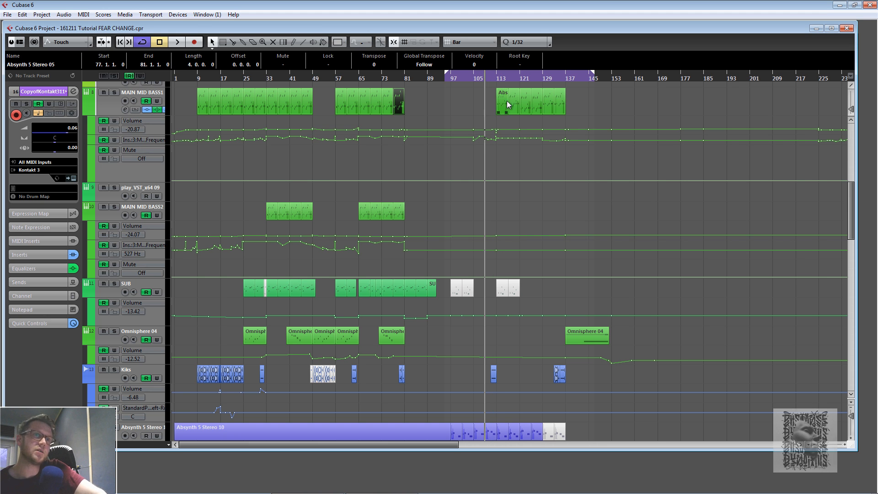
- Start playback of the arrangement and stop it again
click(177, 42)
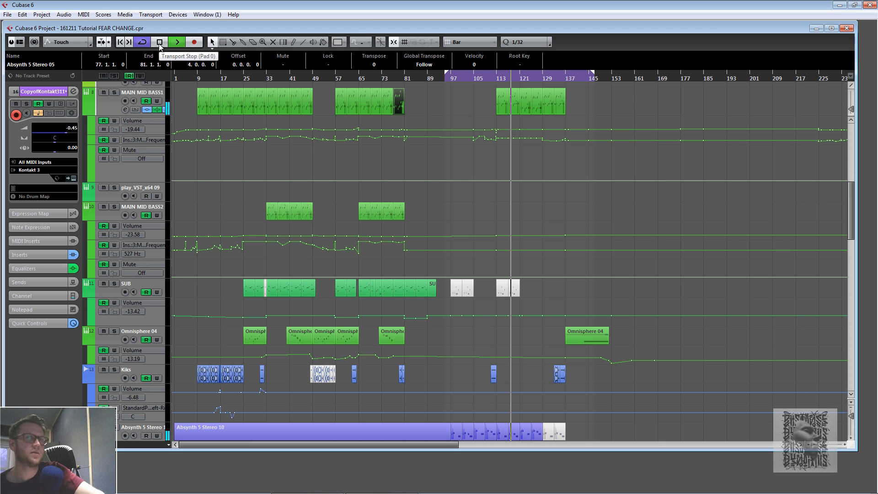
click(160, 42)
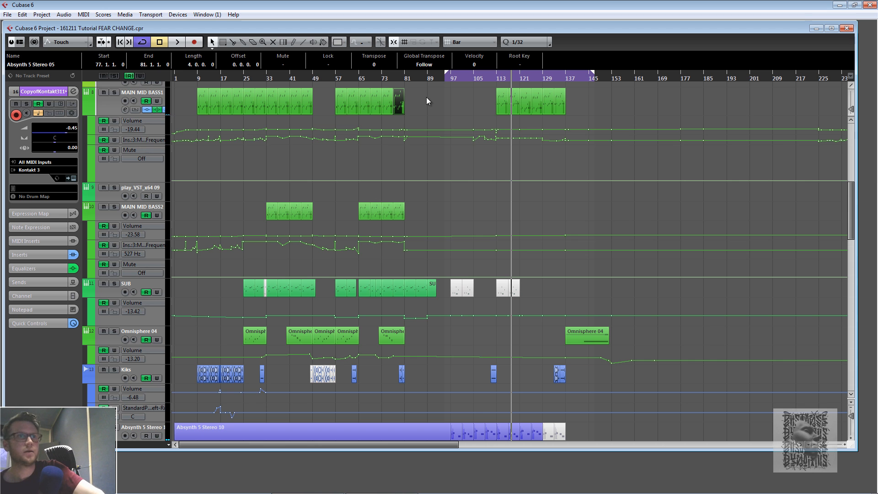
scroll(538, 157, up, 6)
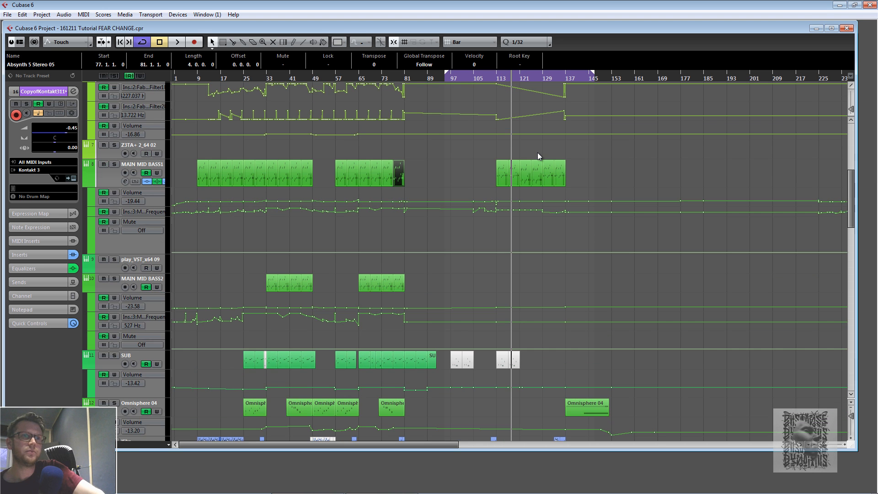
scroll(537, 153, down, 3)
scroll(537, 152, up, 3)
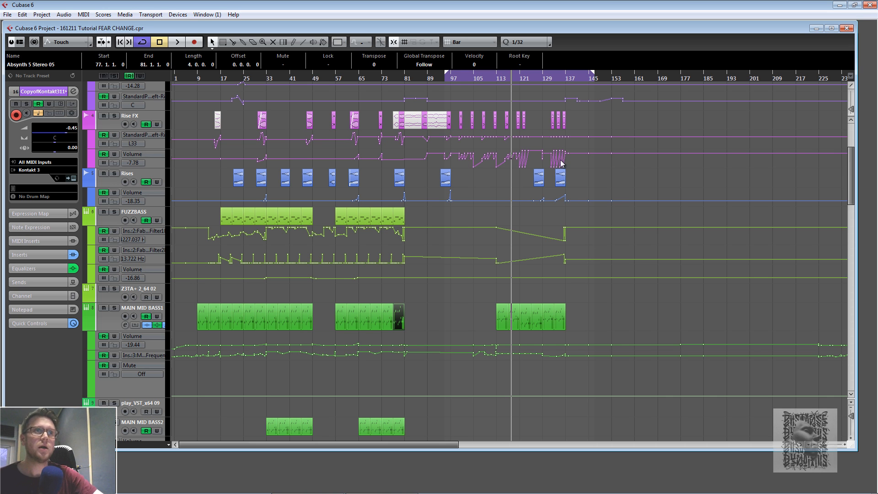
- Solo the Rise FX track and audition it from around bar 113
click(460, 78)
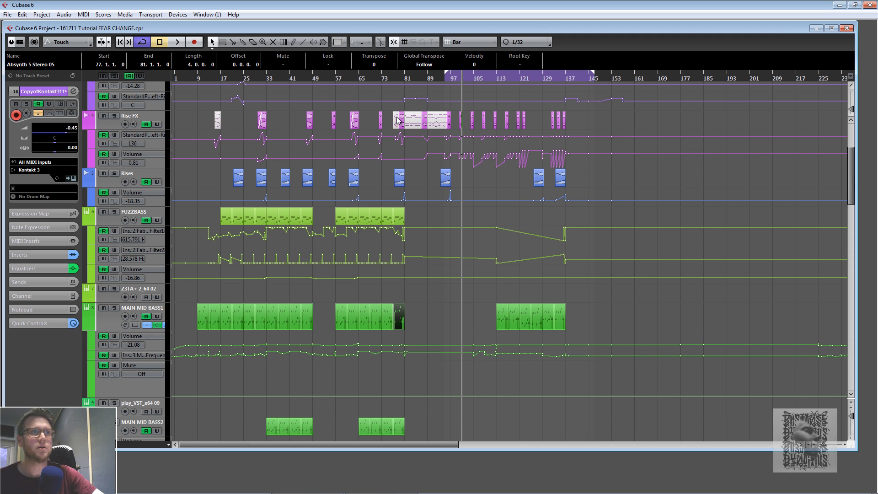
click(474, 76)
scroll(476, 95, up, 5)
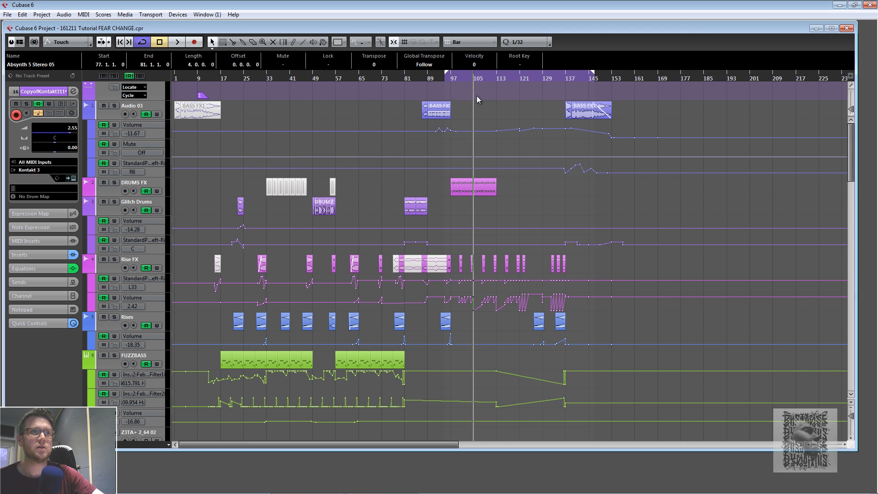
click(496, 78)
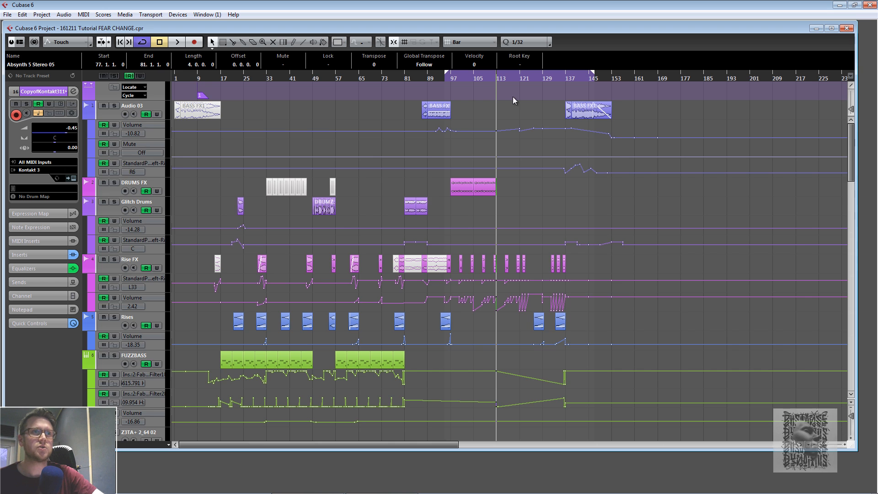
click(494, 78)
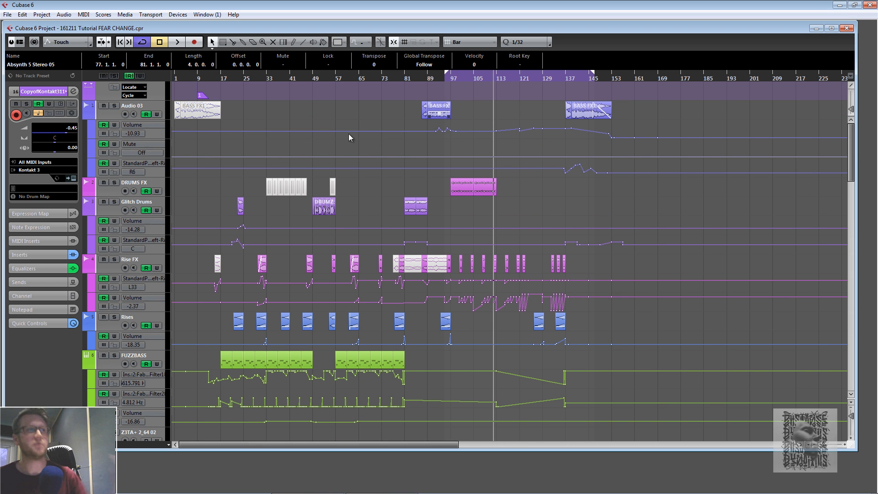
click(114, 260)
key(space)
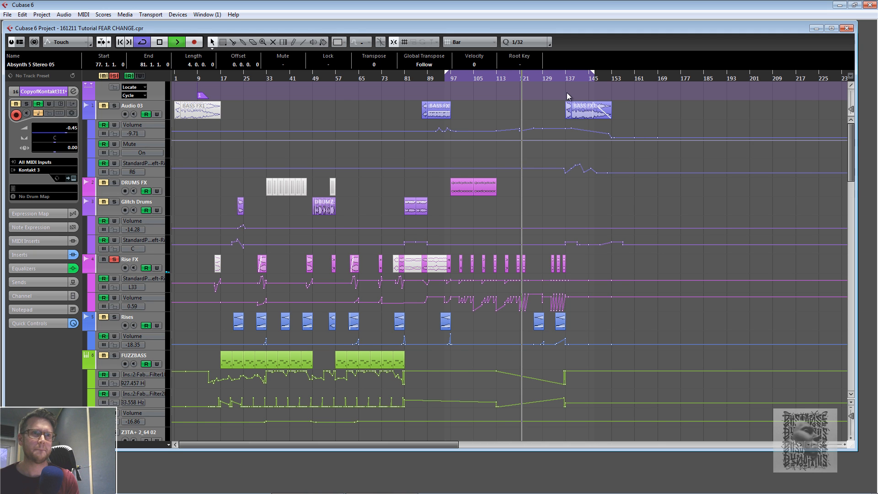
key(space)
- Unsolo the Rise FX track and audition the arrangement from around bar 116
click(508, 77)
click(114, 259)
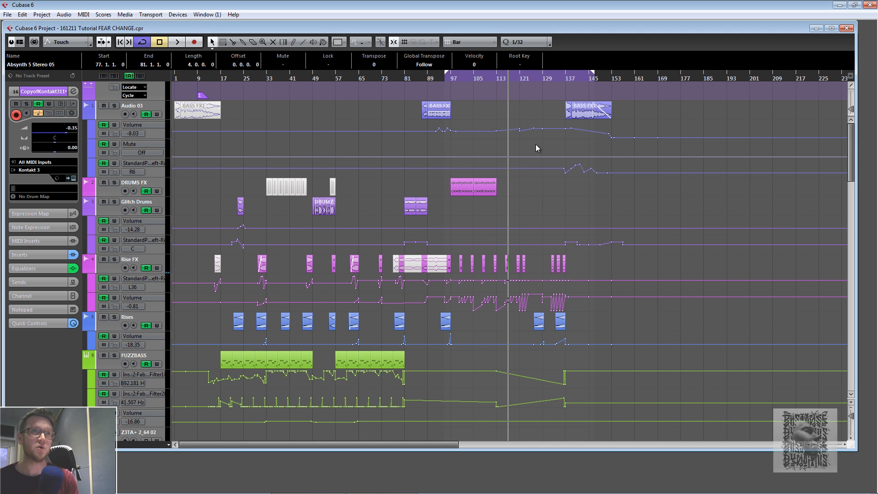
key(space)
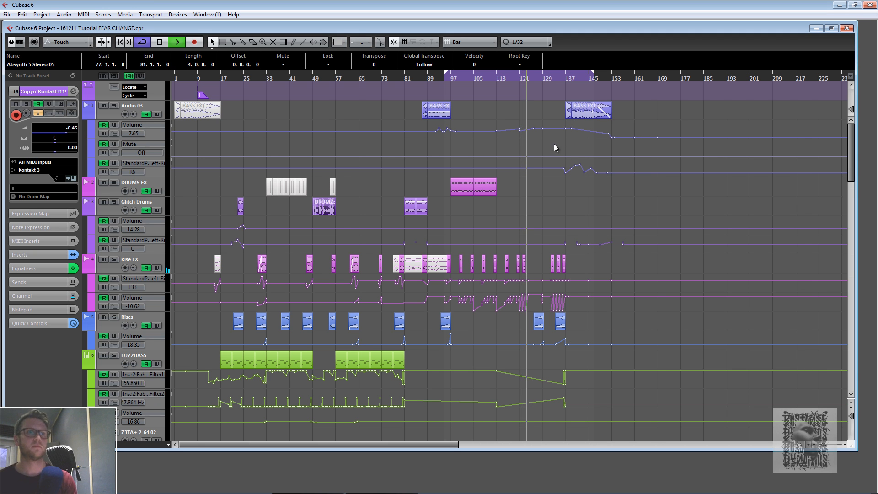
key(space)
- Audition the arrangement from around bar 127, checking the MAIN MID BASS1 part
click(541, 77)
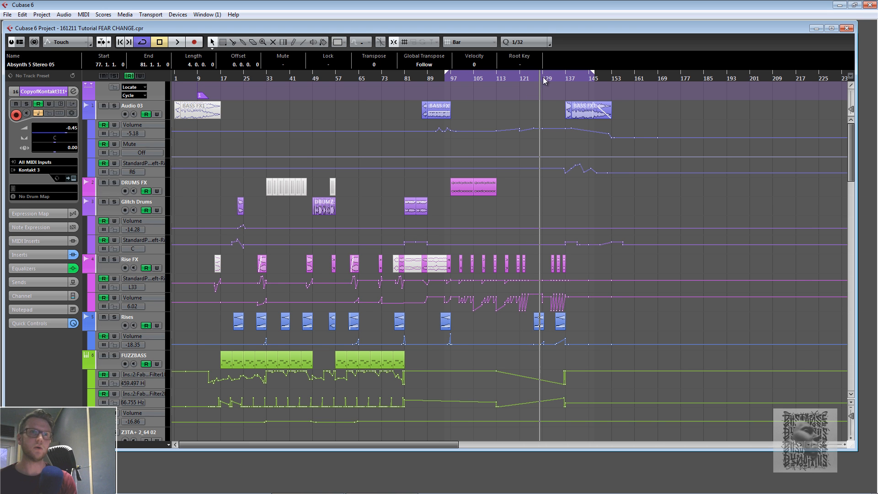
scroll(566, 141, down, 5)
scroll(567, 142, up, 2)
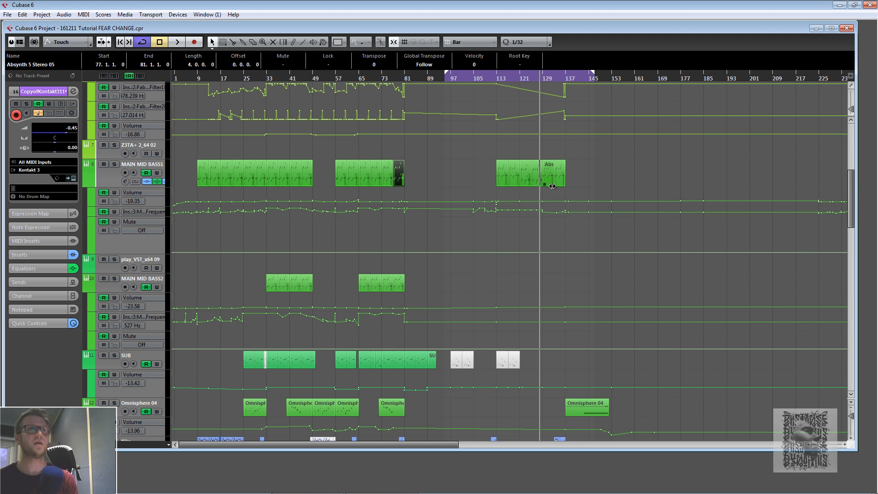
key(space)
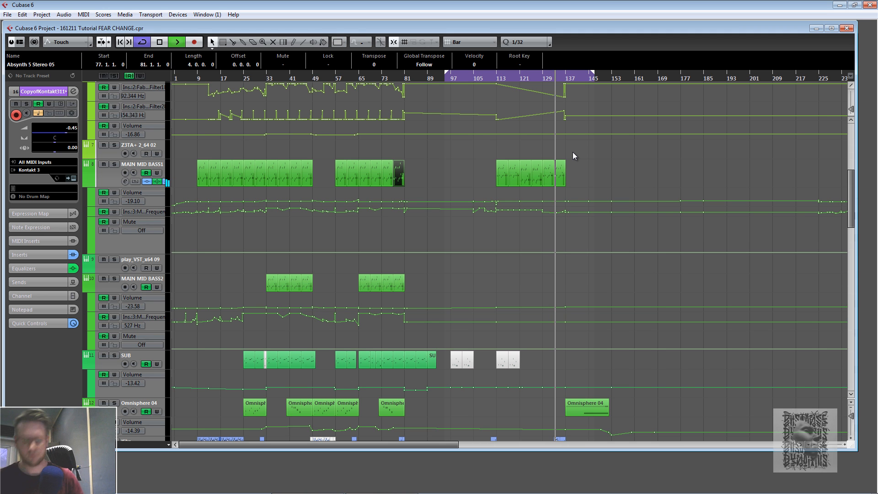
key(space)
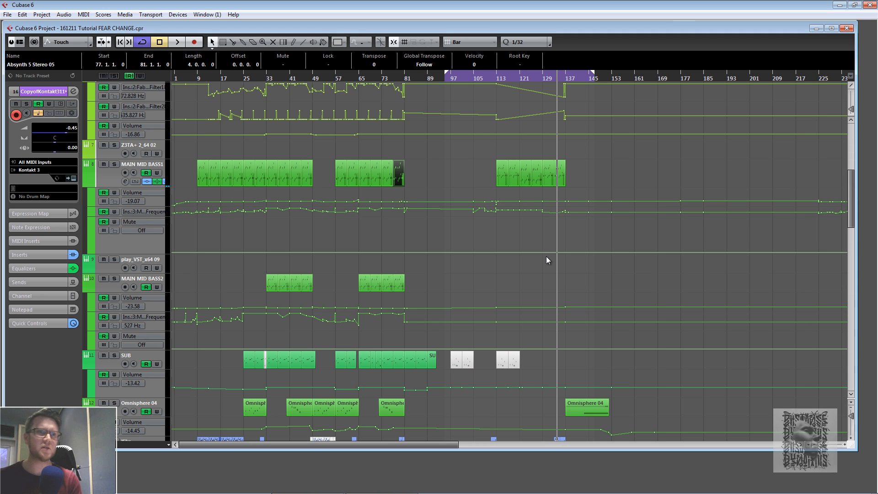
- Select the Kontakt 3 11 track and open and close its channel settings window twice to inspect inserts and sends
scroll(541, 256, down, 5)
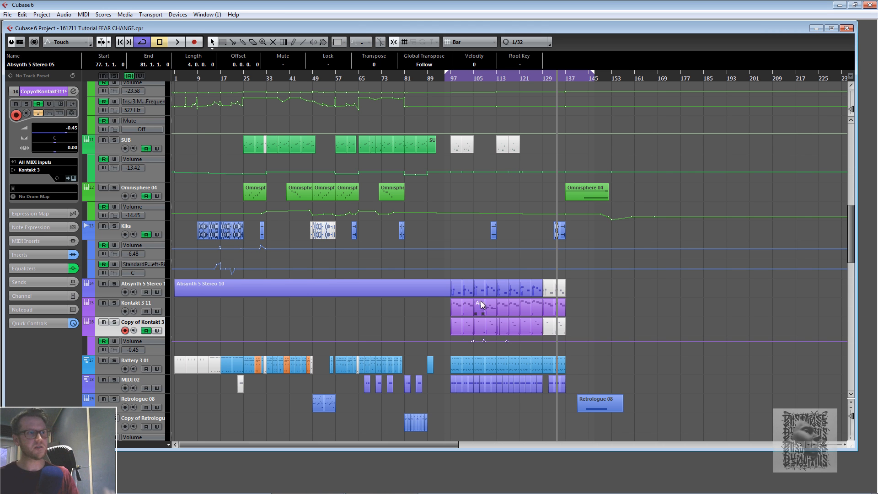
click(162, 303)
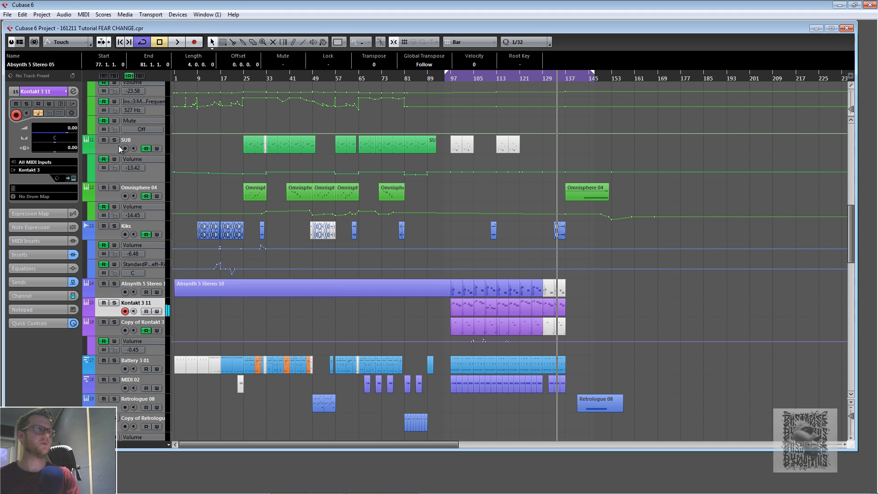
click(73, 92)
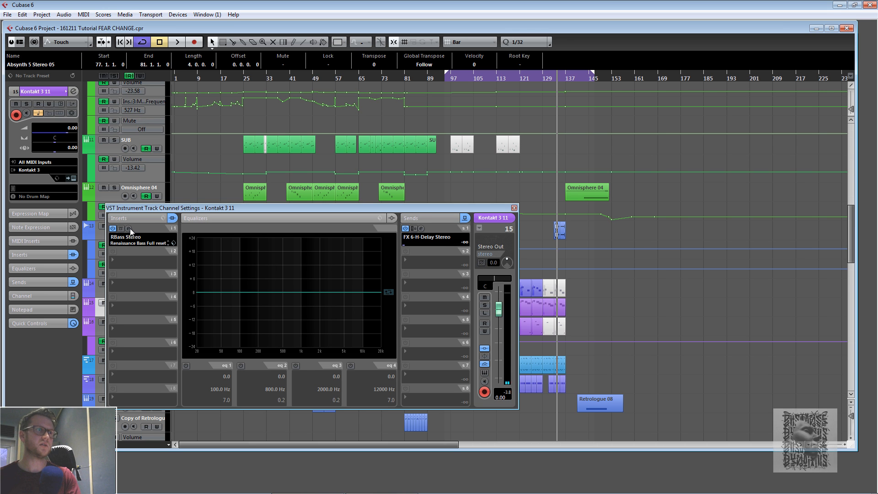
click(513, 208)
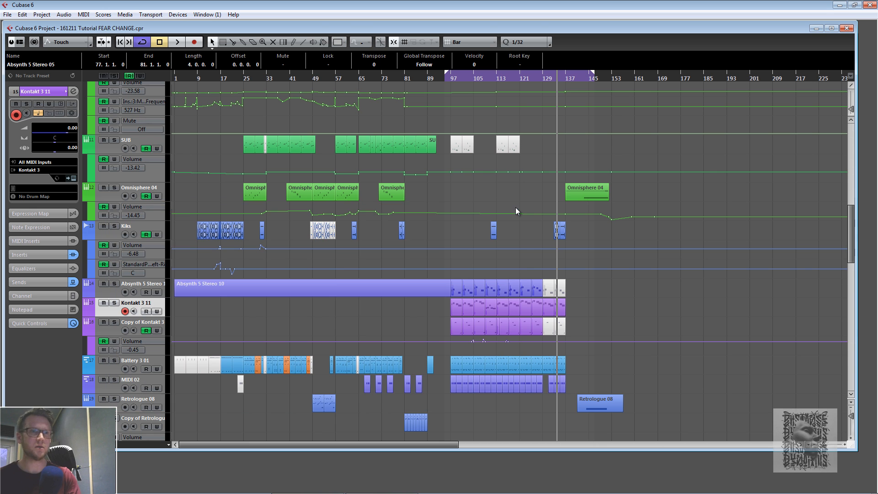
click(73, 91)
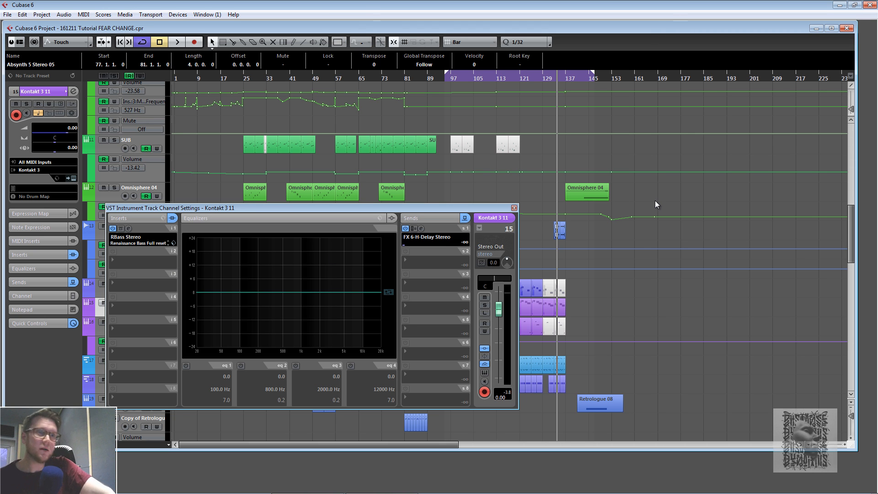
click(514, 209)
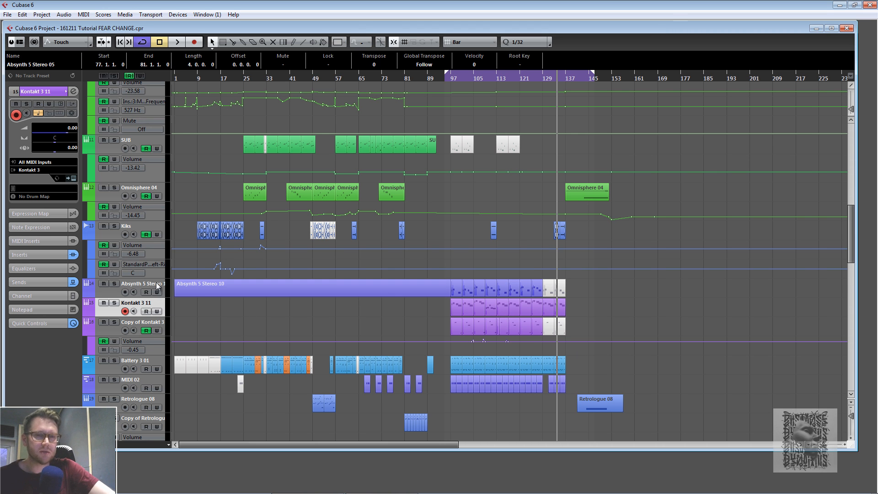
- Place the project cursor near bar 133 and move the right locator to bar 153
click(565, 79)
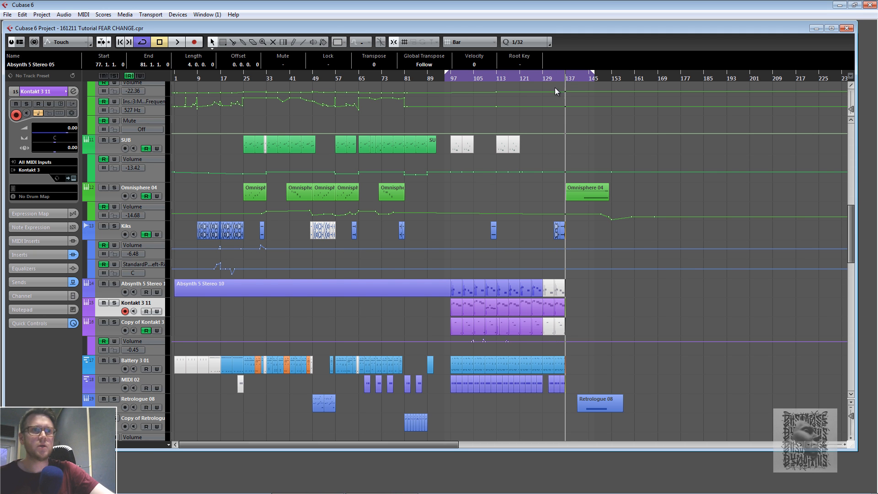
click(555, 77)
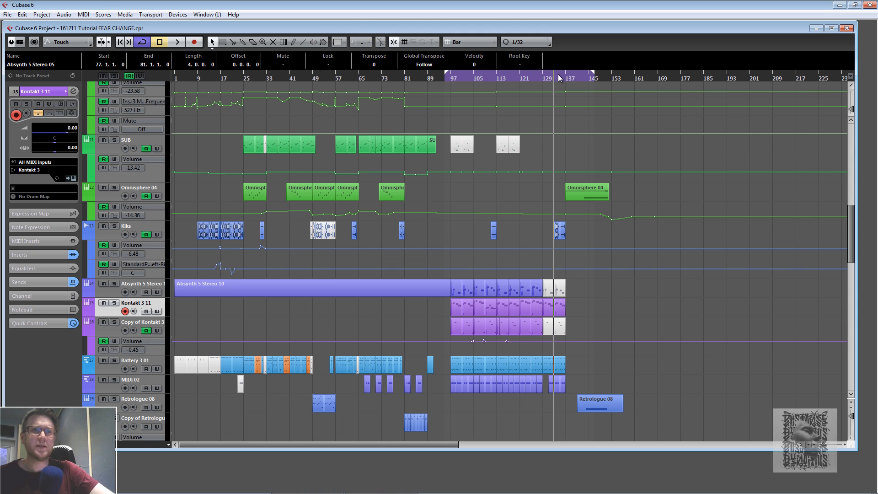
drag(592, 74, 621, 74)
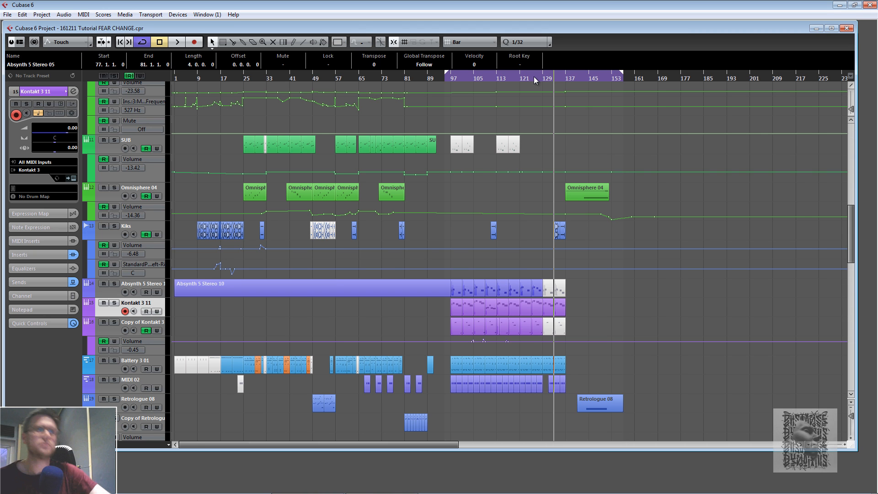
- Play the arrangement from around bar 133 through the extended loop and stop it
click(176, 42)
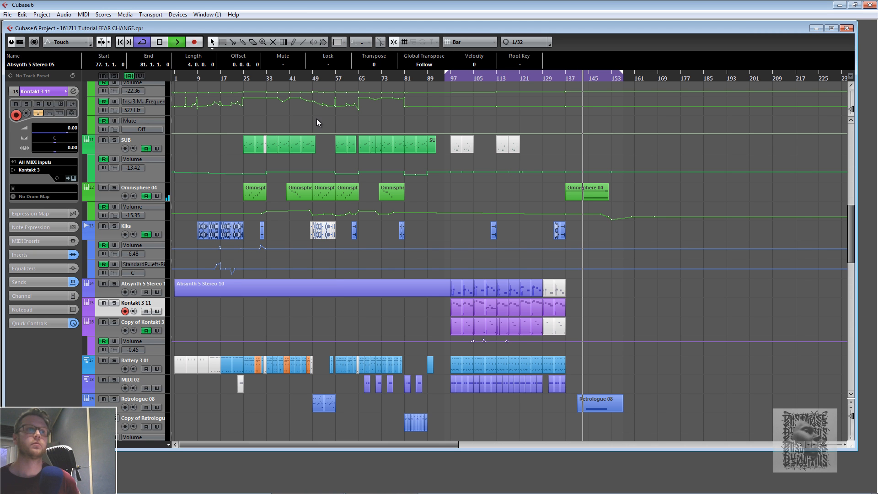
click(421, 295)
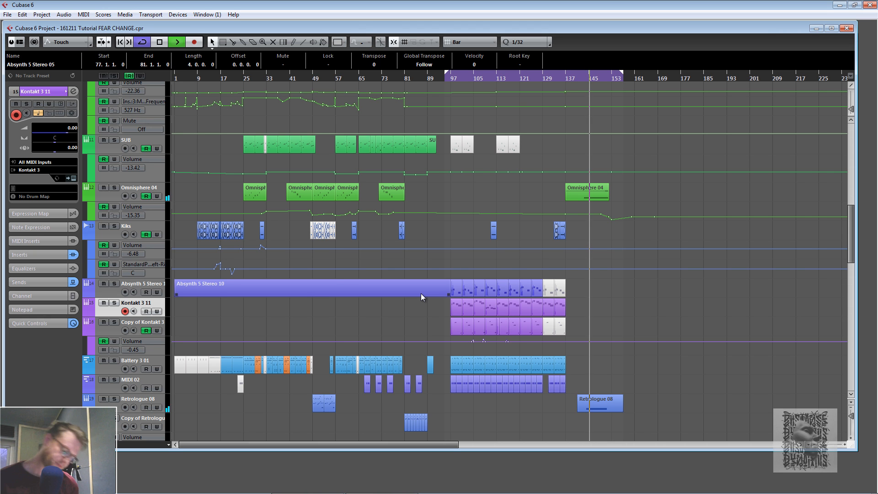
key(space)
click(411, 300)
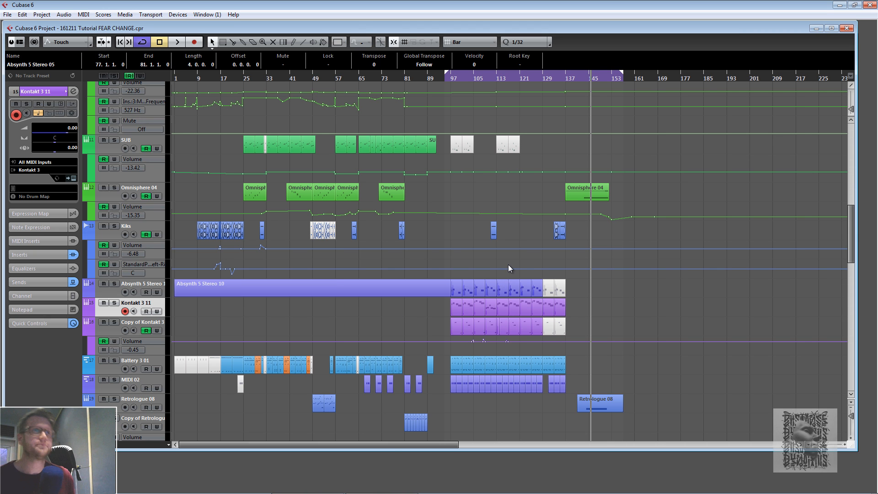
- Place the project cursor at about bar 93 and resize the track view to show all tracks
click(442, 78)
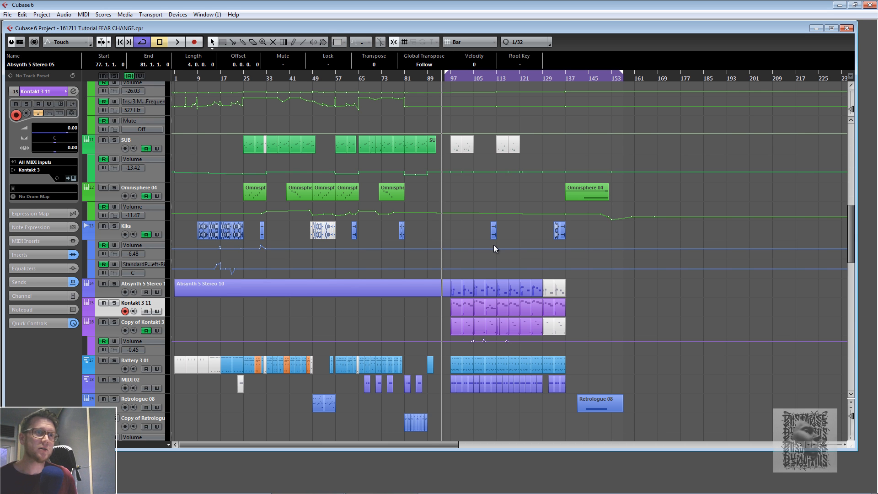
scroll(493, 247, up, 10)
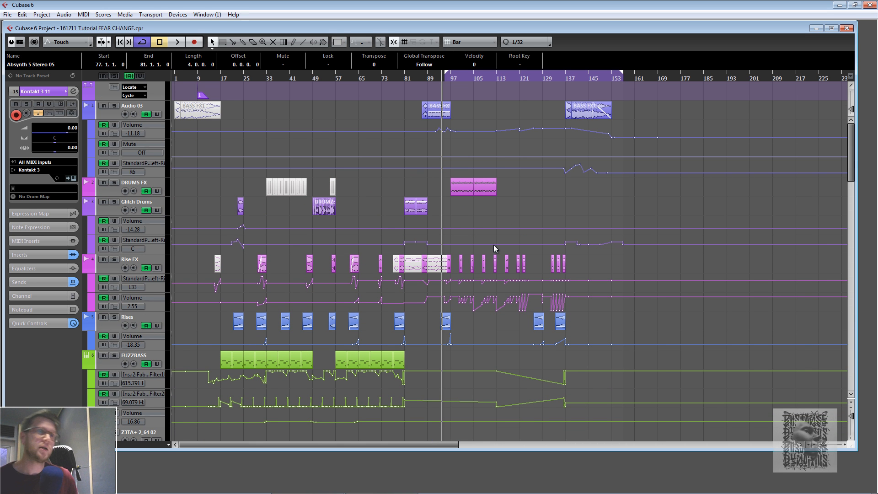
scroll(493, 245, down, 3)
drag(851, 415, 851, 410)
scroll(545, 339, up, 1)
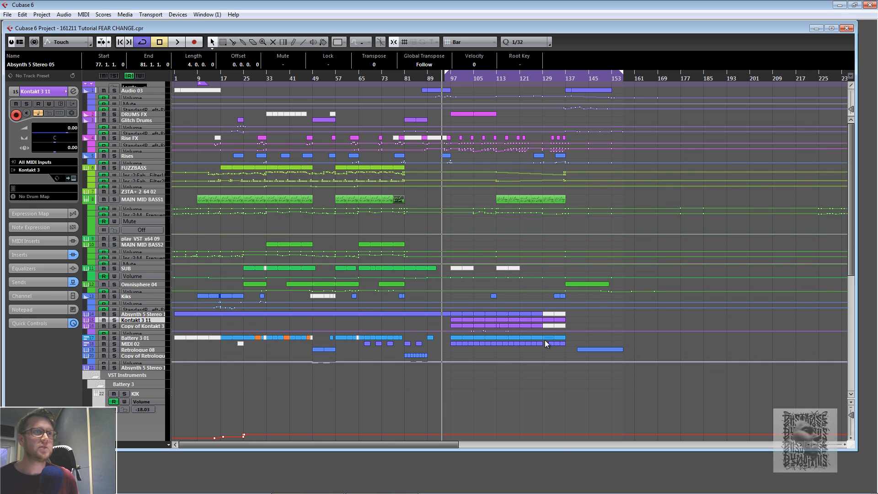
click(850, 438)
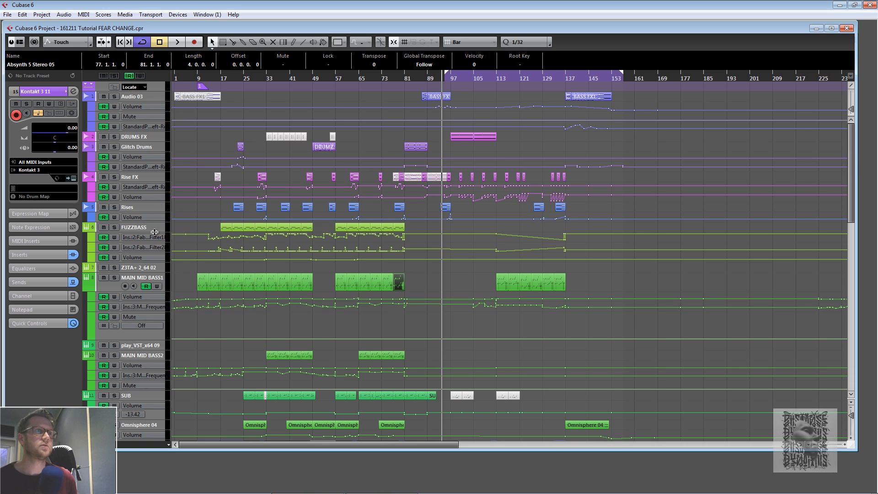
scroll(161, 334, down, 5)
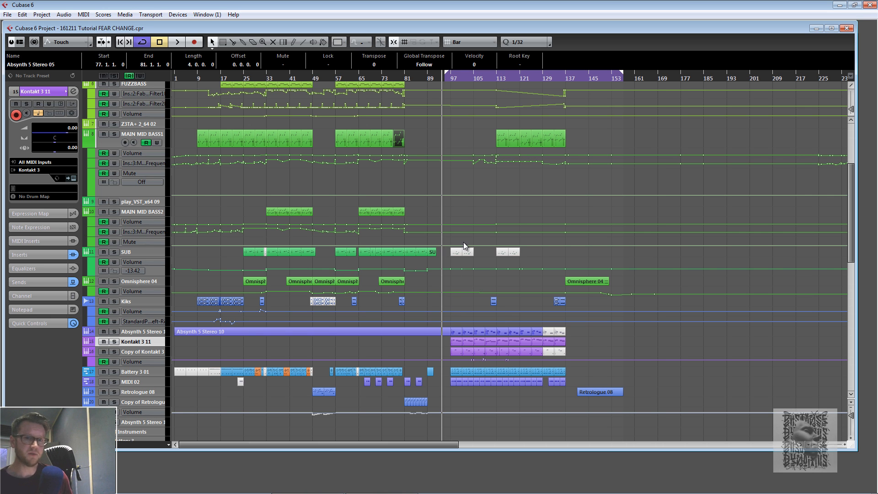
scroll(448, 310, up, 5)
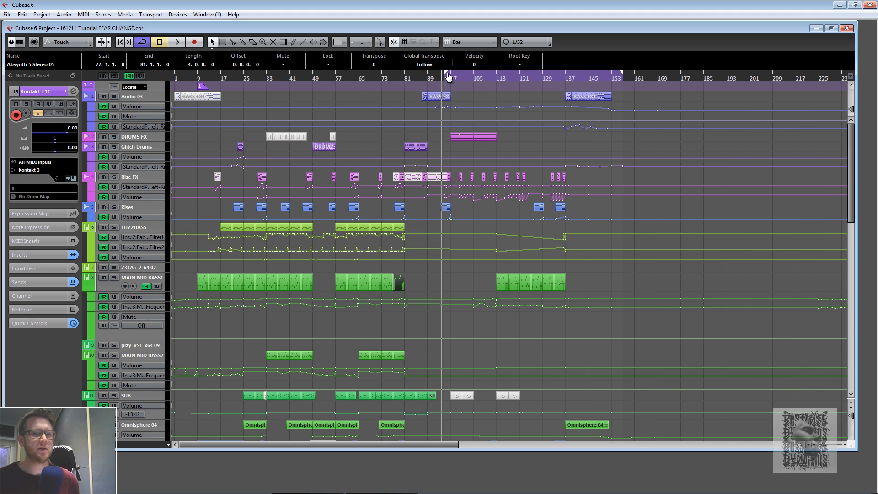
- Move the left locator to bar 9
mouse_move(448, 77)
mouse_down()
mouse_move(131, 90)
mouse_move(188, 72)
mouse_move(433, 50)
mouse_move(617, 53)
mouse_up()
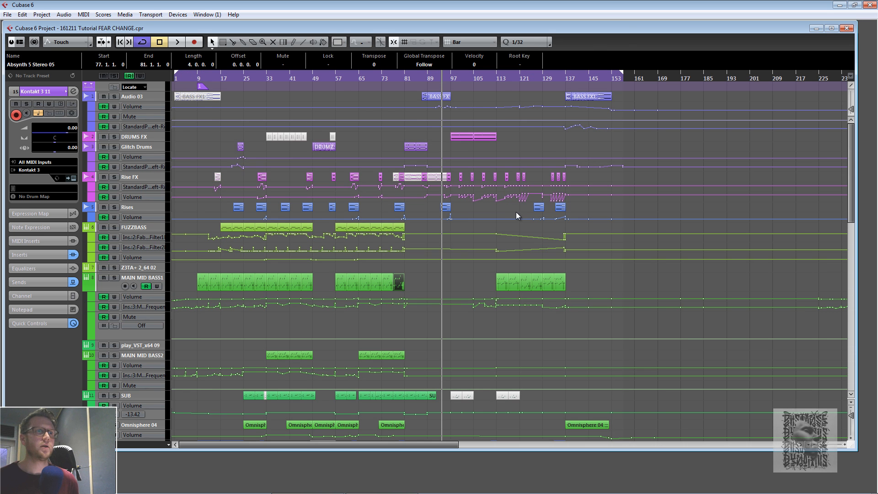
scroll(517, 213, down, 5)
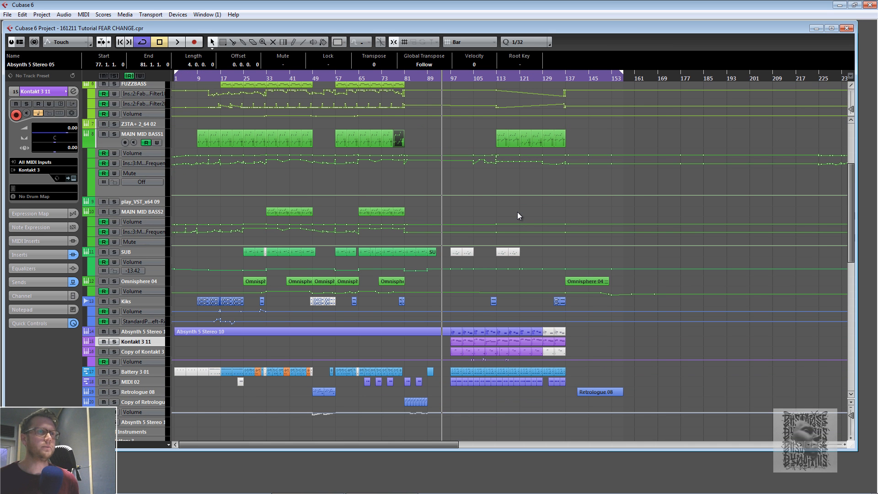
scroll(517, 212, down, 3)
scroll(513, 209, up, 8)
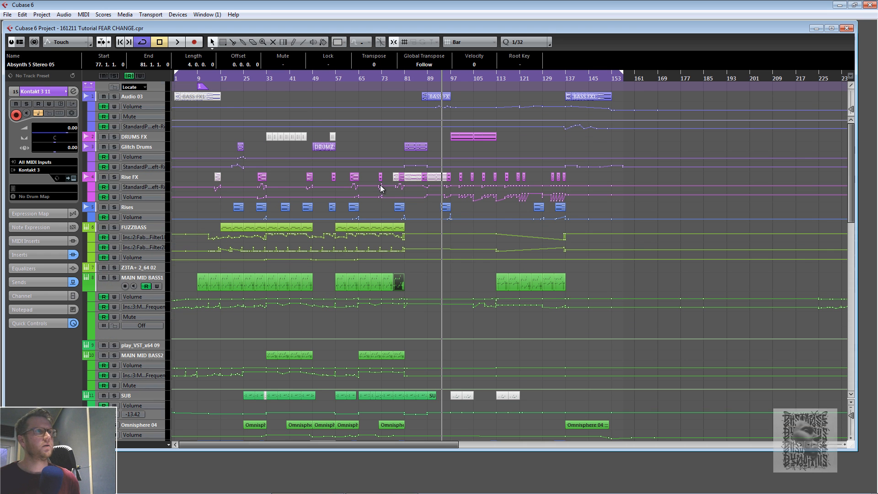
drag(175, 67, 198, 73)
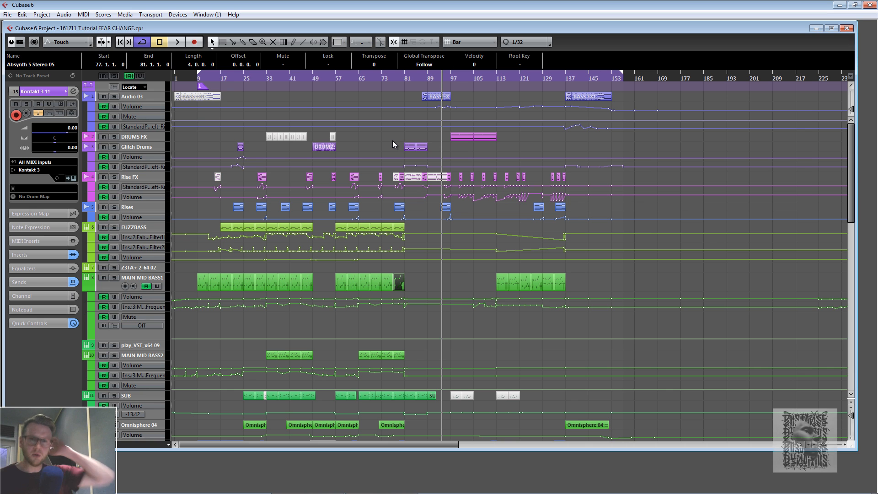